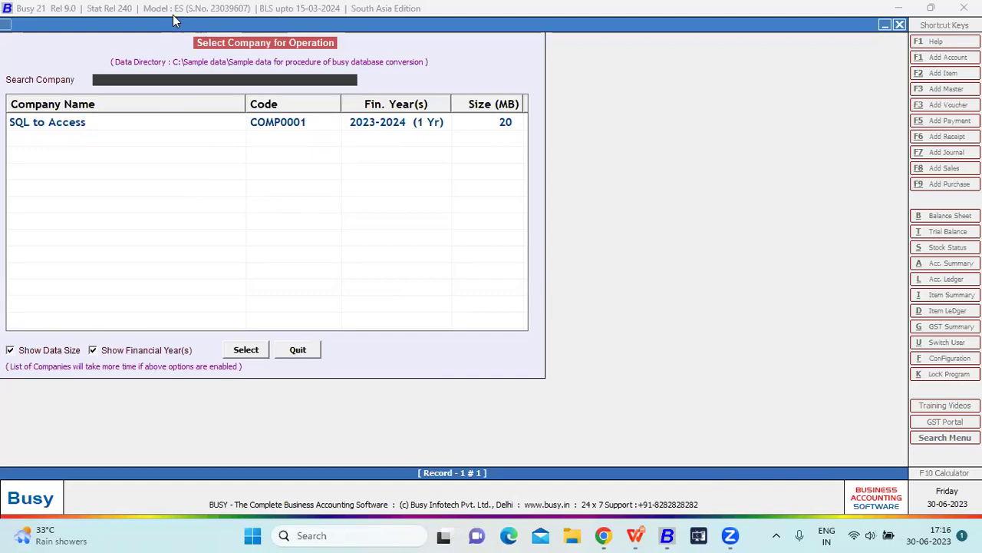
Switch to the Model EC window and open the company Access to SQL.
click(629, 472)
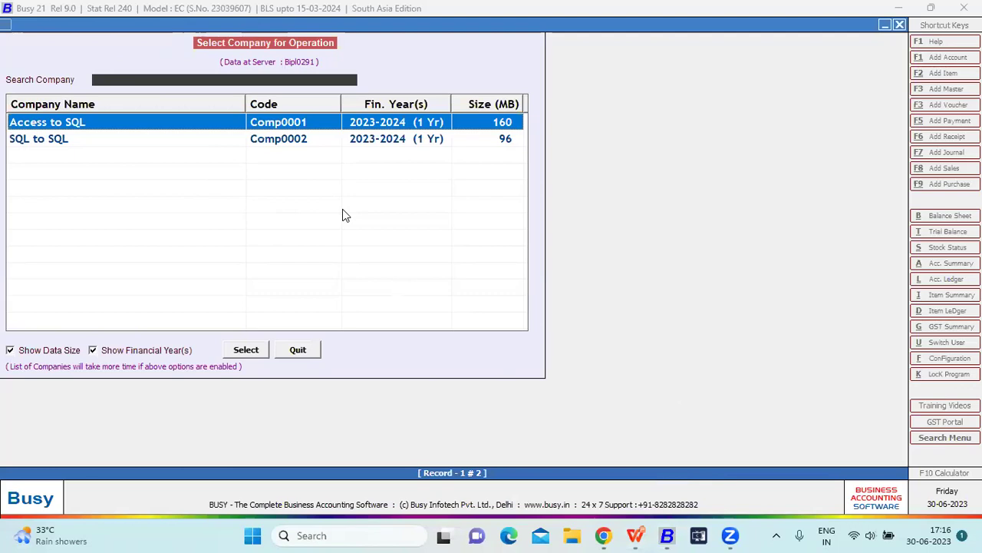
key(Return)
key(Return)
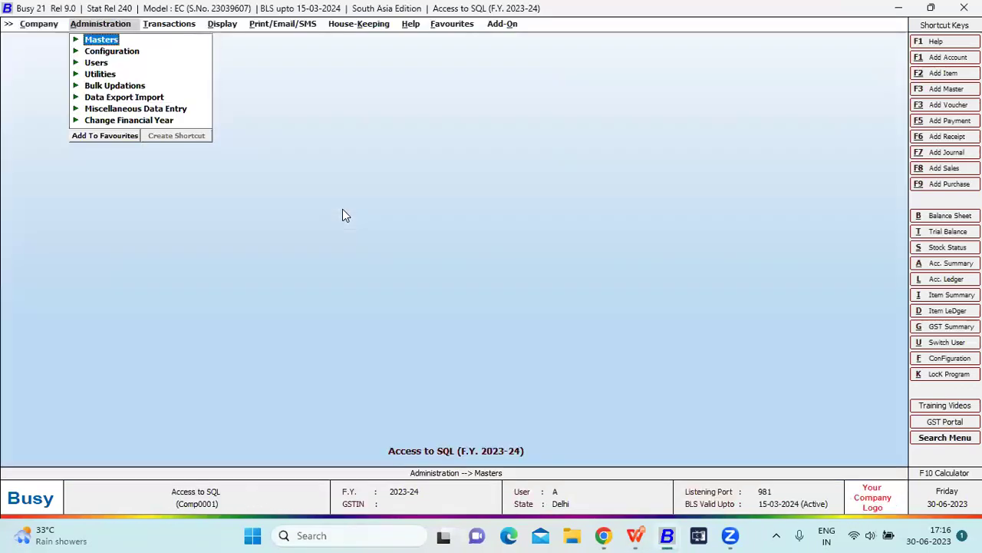
Open the Vouchers Statistics check list report for the Access to SQL company.
key(Right)
key(Right)
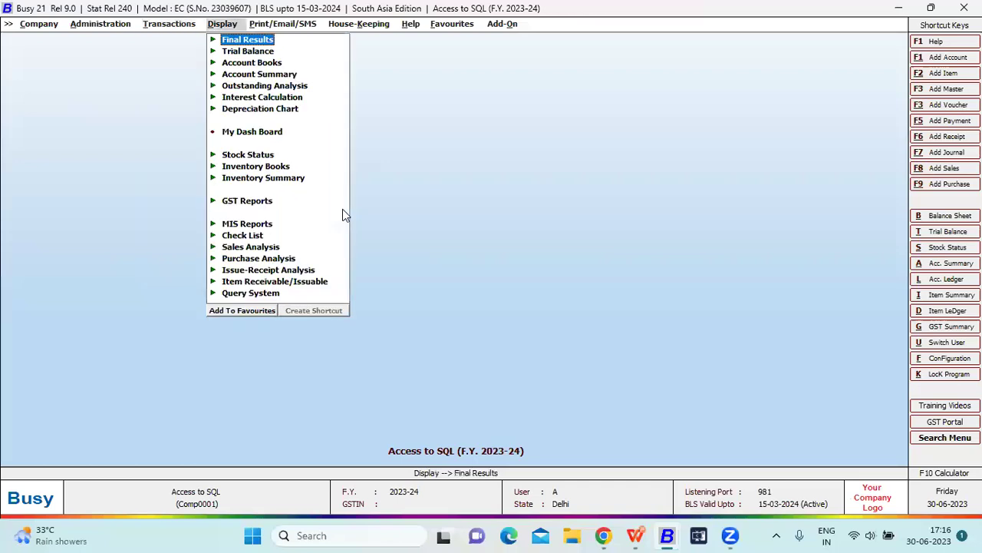
key(c)
key(Return)
key(Down)
key(Return)
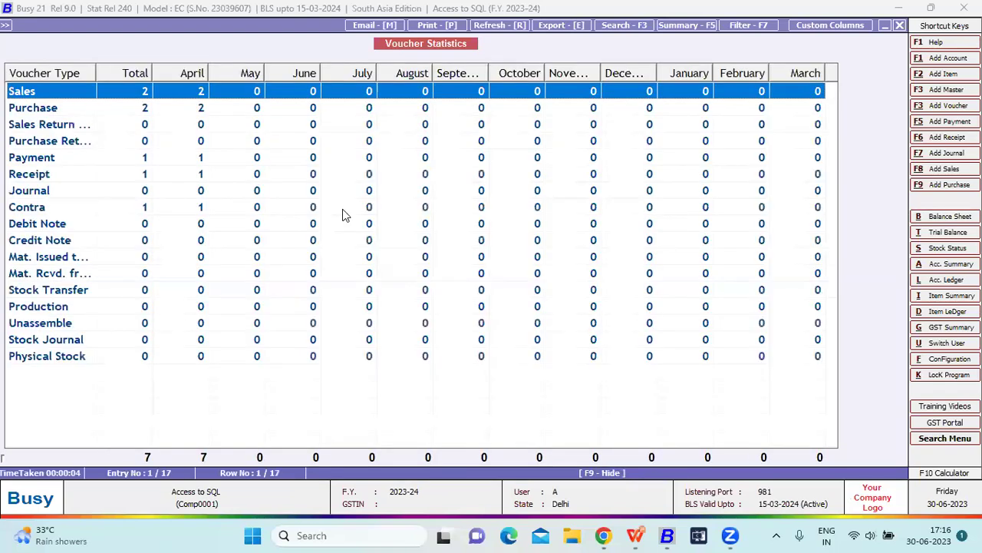
List the sales vouchers for the complete year.
key(Return)
key(Down)
key(Down)
key(Down)
key(Down)
key(Down)
key(Down)
key(Down)
key(Down)
key(Down)
key(Down)
key(Down)
key(Down)
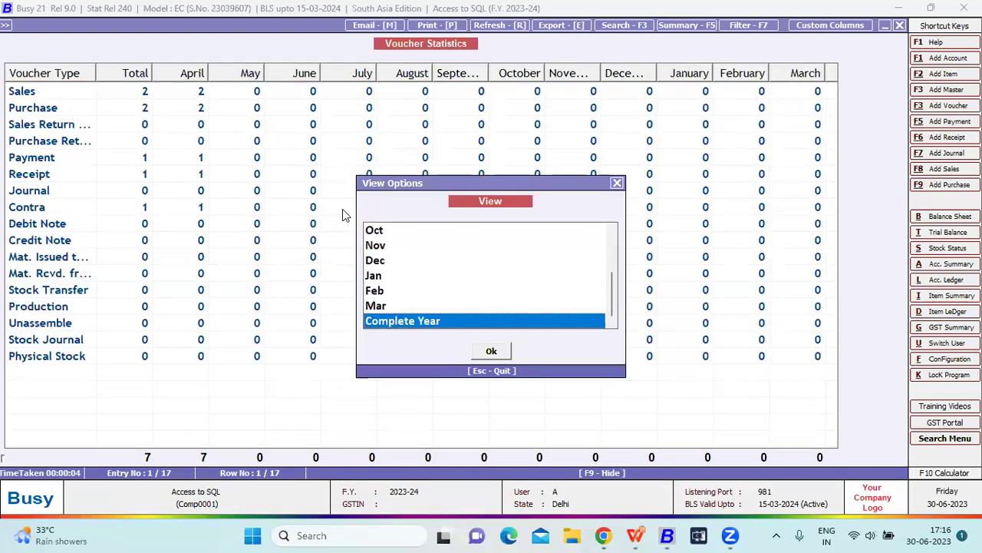
key(Return)
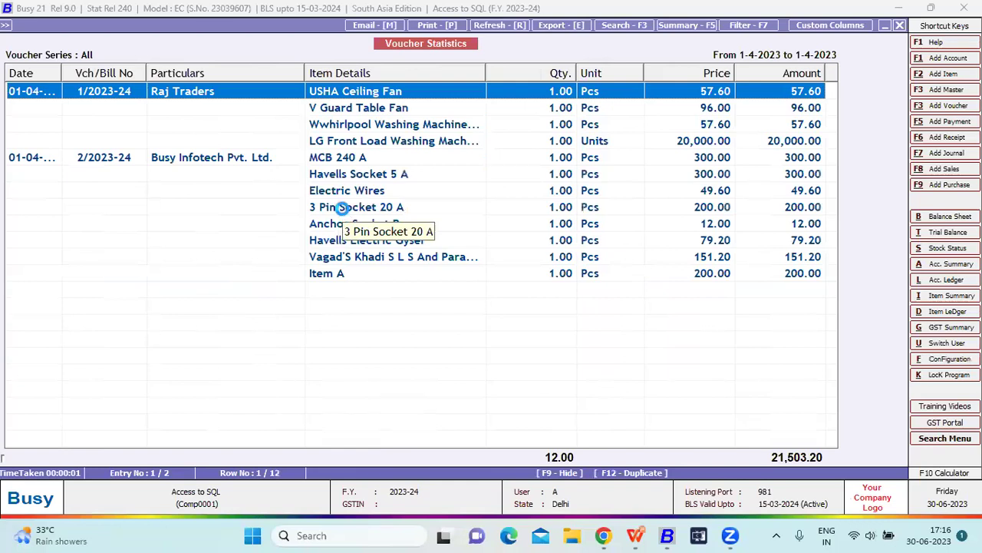
Open the listed sales vouchers to check their entries, and return to the voucher statistics.
key(Return)
key(Escape)
key(Down)
key(Down)
key(Down)
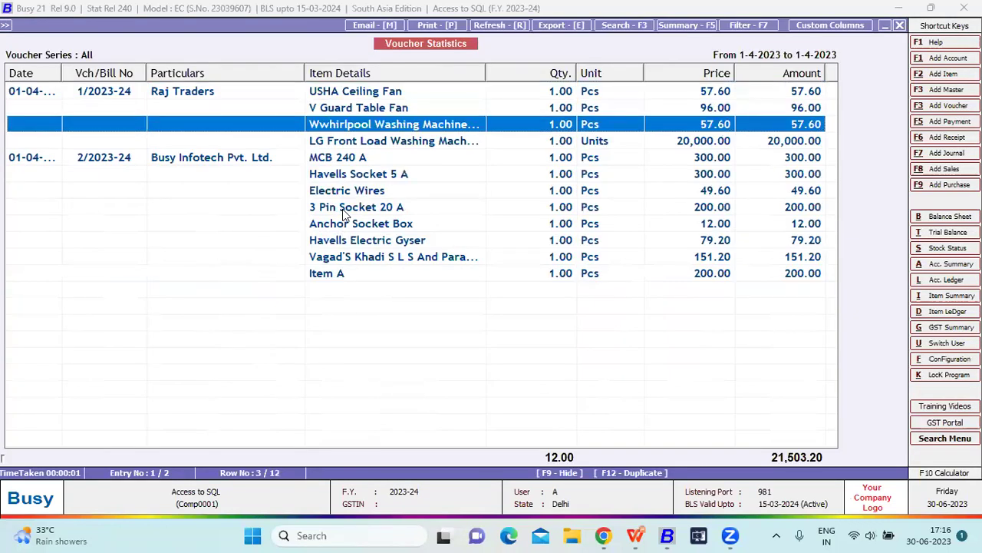
key(Down)
key(Return)
key(Escape)
key(Escape)
key(Escape)
List the April purchase vouchers and open the Global Marketing and Harsha Enterprises vouchers to check them.
key(Down)
key(Return)
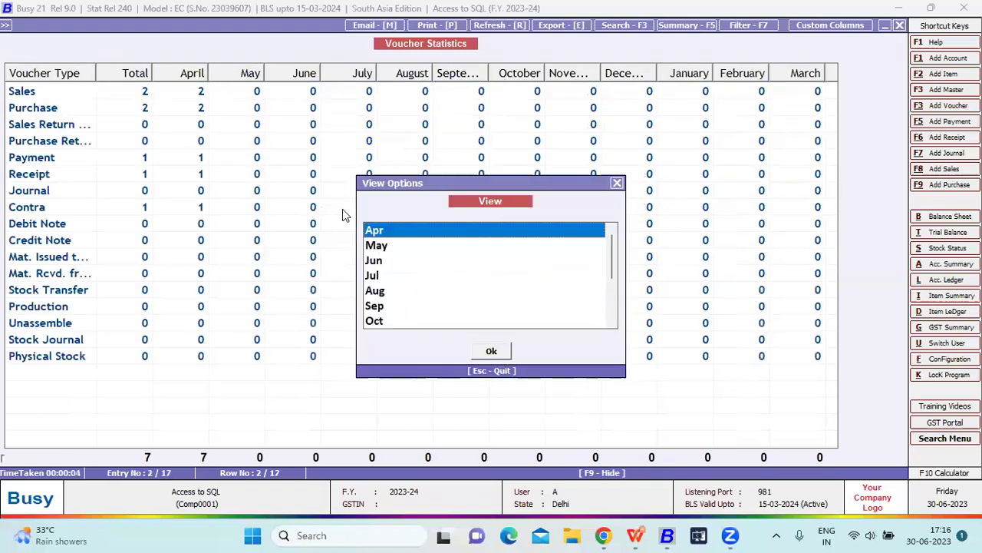
key(Return)
key(Return)
key(Escape)
key(Down)
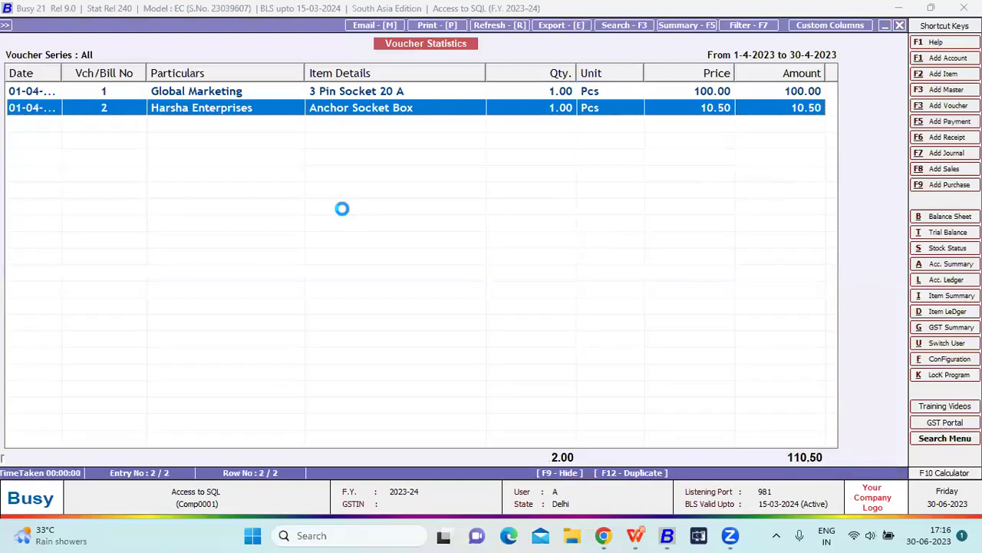
key(Return)
key(Escape)
key(Escape)
Open the April payment voucher to check its debit and credit entries, and return to the statistics.
key(Down)
key(Down)
key(Down)
key(Return)
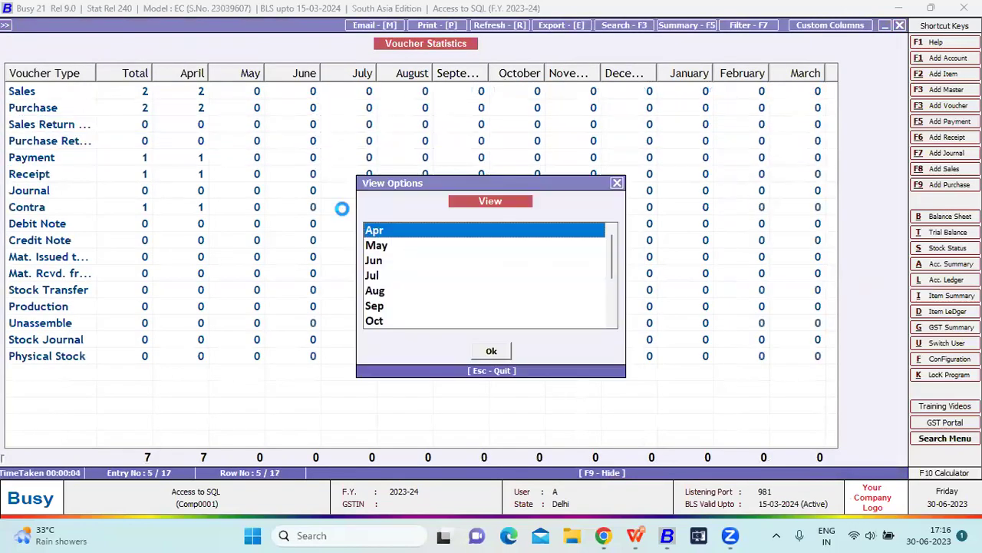
key(Return)
key(Return)
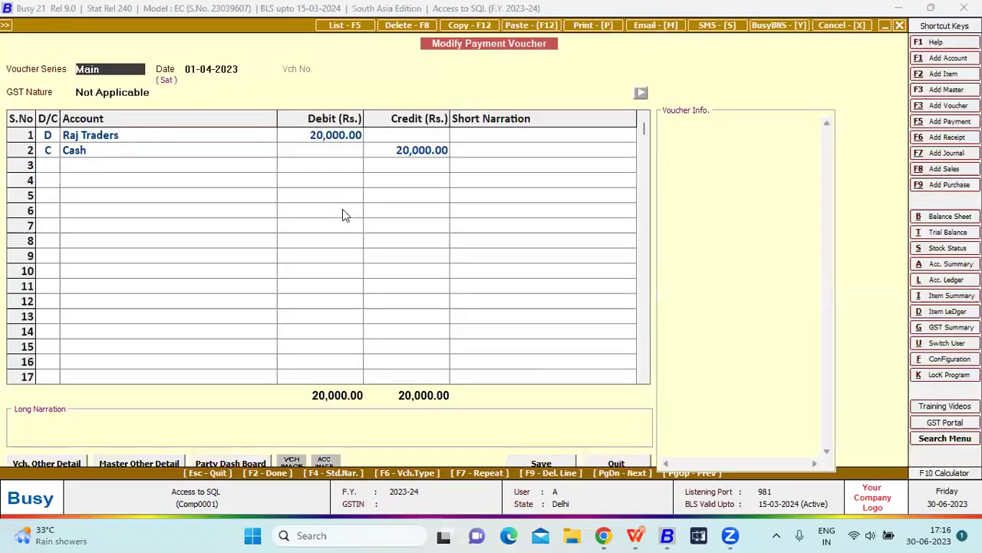
key(Escape)
key(Escape)
key(Escape)
Open the April receipt voucher to check its entries, and return to the statistics.
key(Down)
key(Return)
key(Return)
key(Return)
key(Escape)
key(Escape)
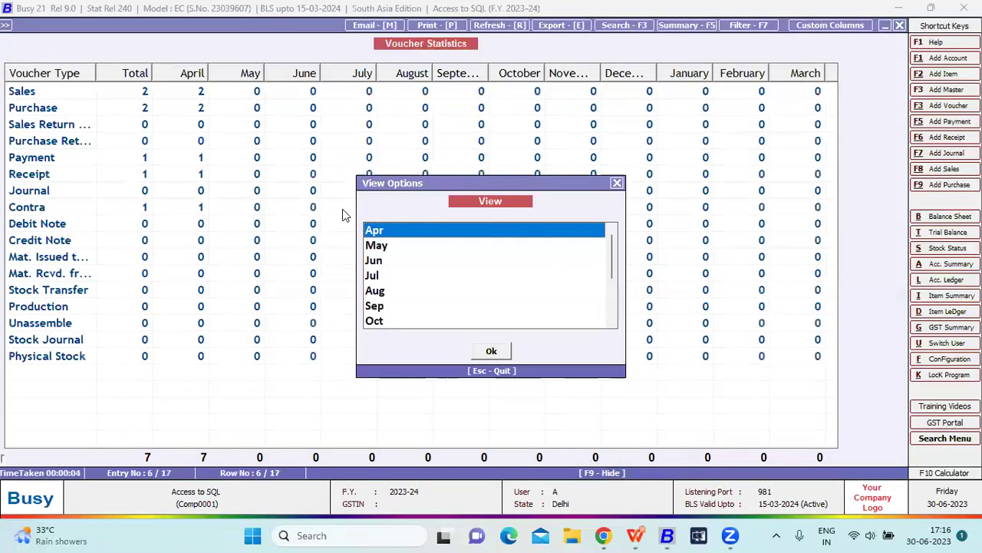
key(Escape)
List the April contra vouchers to check their accounts, and close the Voucher Statistics report.
key(Down)
key(Down)
key(Return)
key(Return)
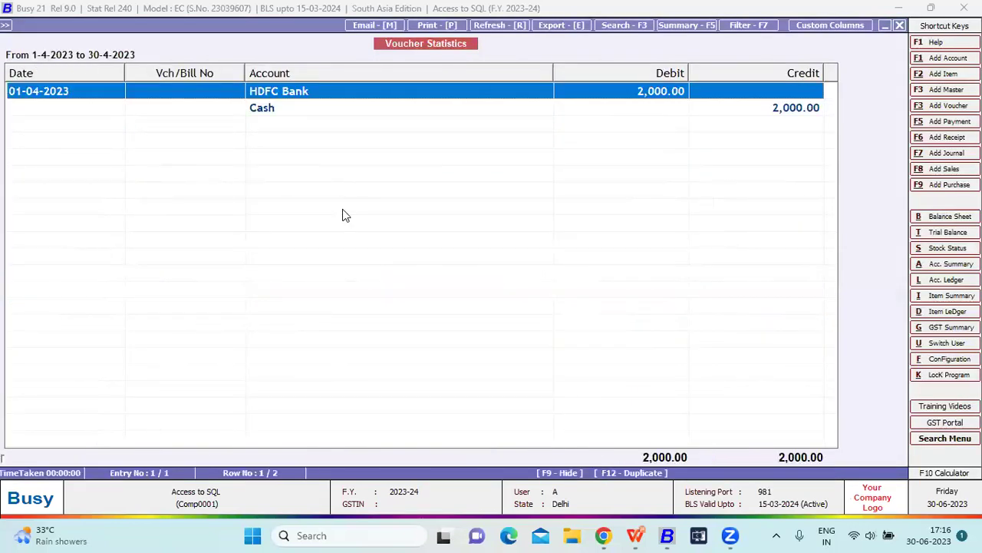
key(Escape)
key(Escape)
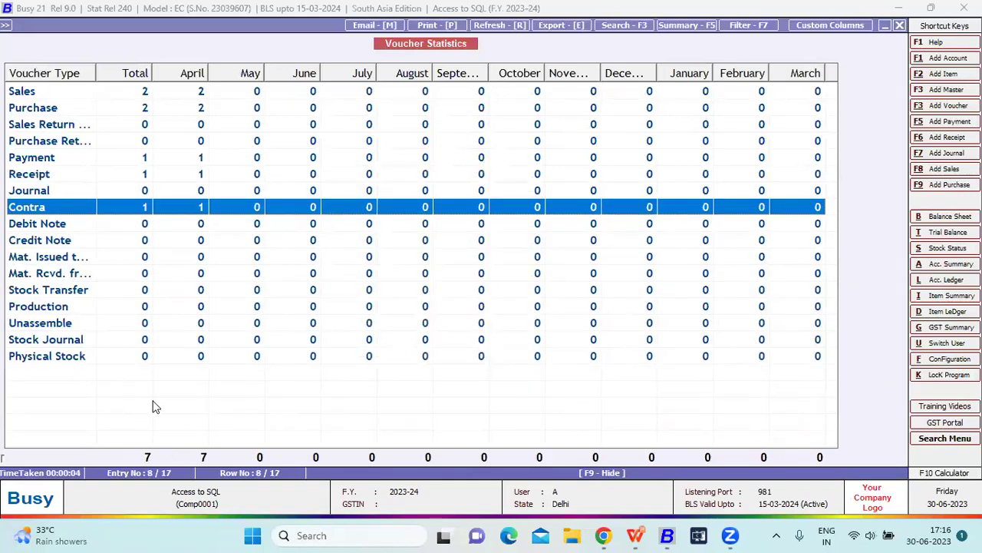
key(Escape)
key(Escape)
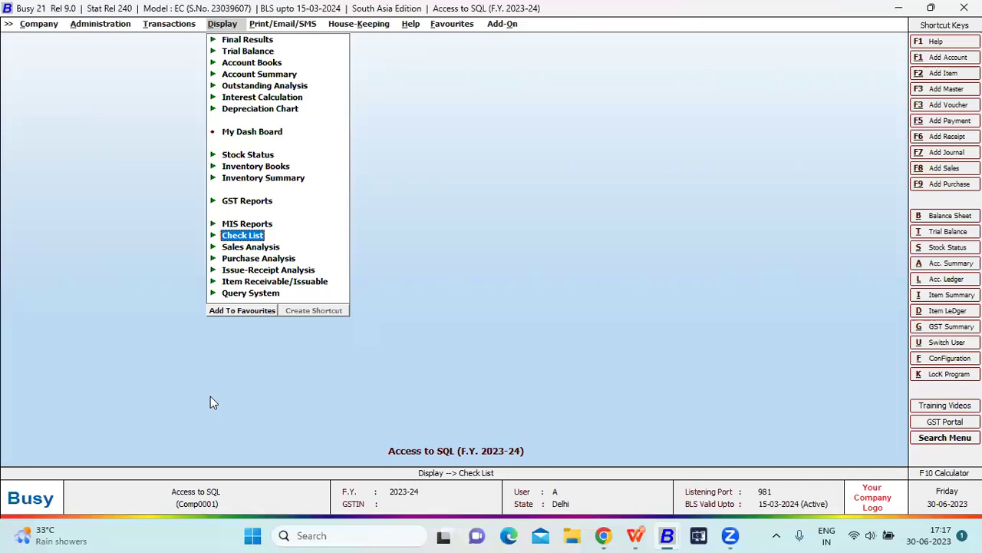
Open the Access to SQL company's details for modification and check its financial year beginning date.
key(Left)
key(Left)
key(Left)
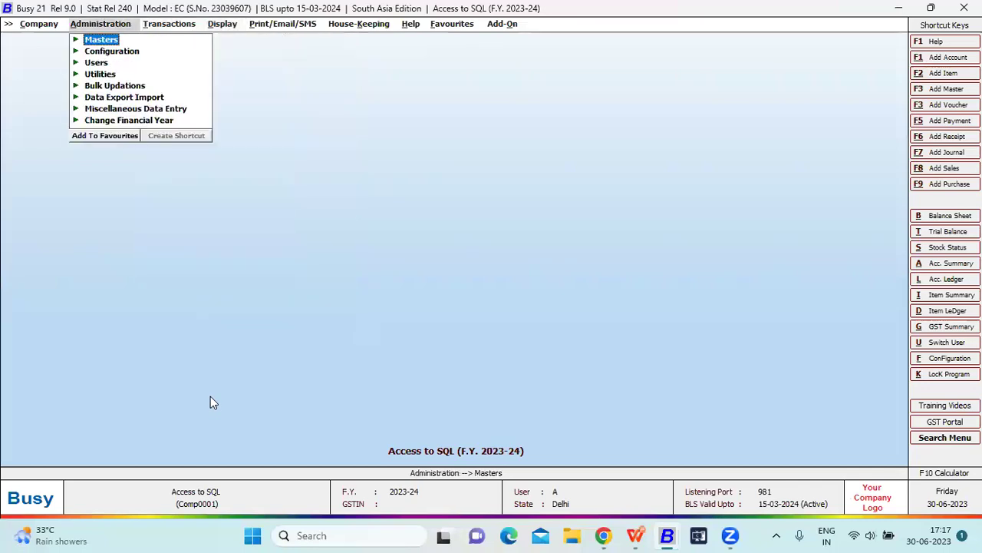
key(Down)
key(Return)
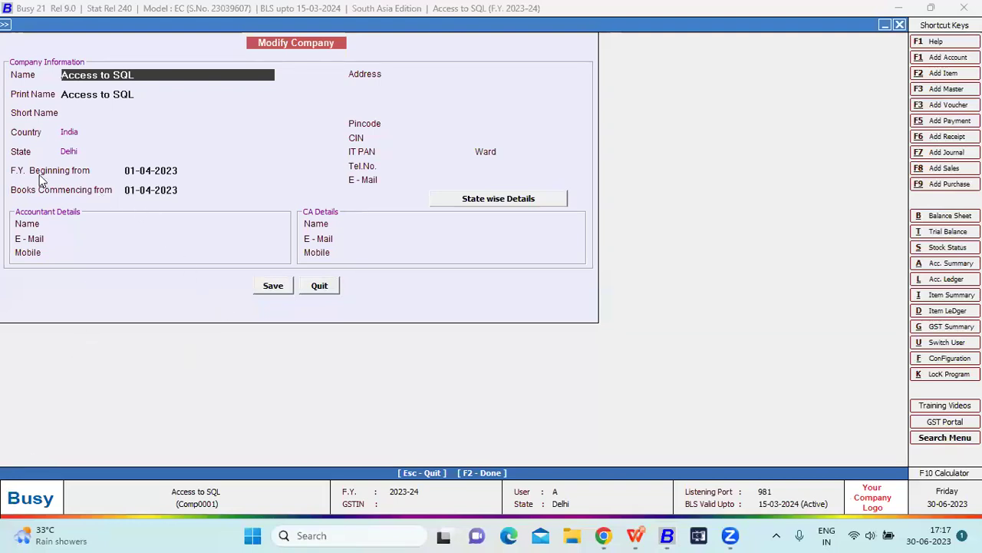
click(173, 172)
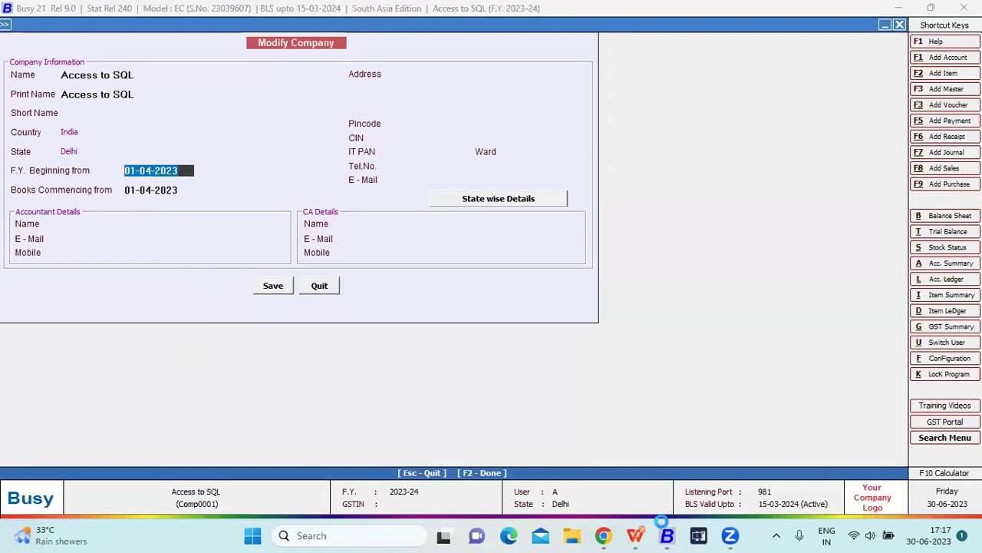
Switch to the Model ES window and open the company SQL to Access, entering the user name and password.
mouse_move(667, 535)
click(708, 499)
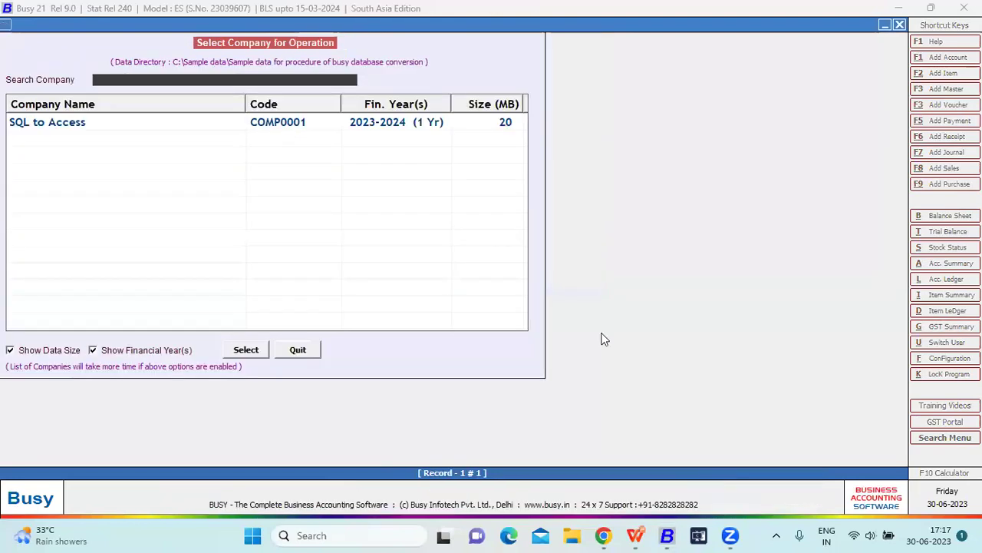
key(Escape)
key(Return)
key(Return)
key(Return)
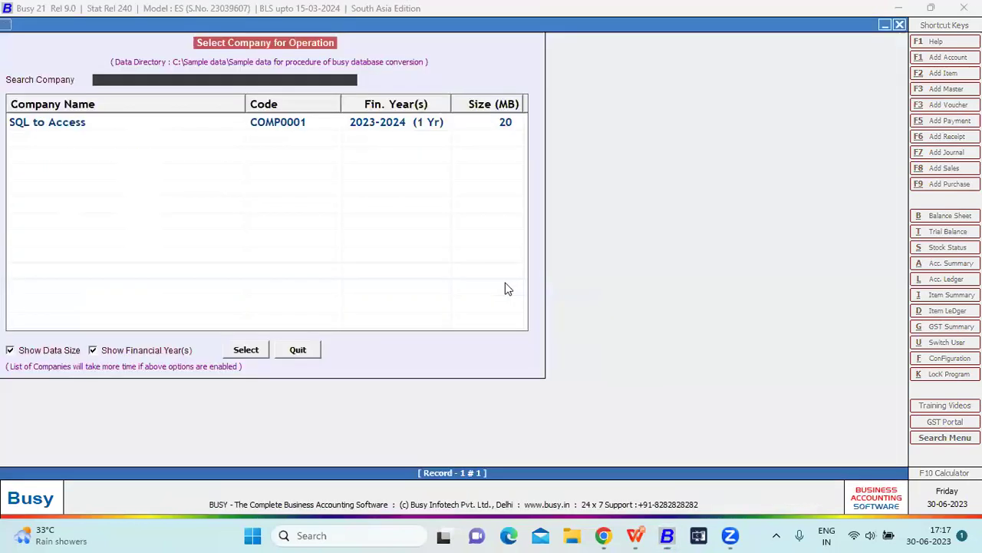
text(A)
key(Return)
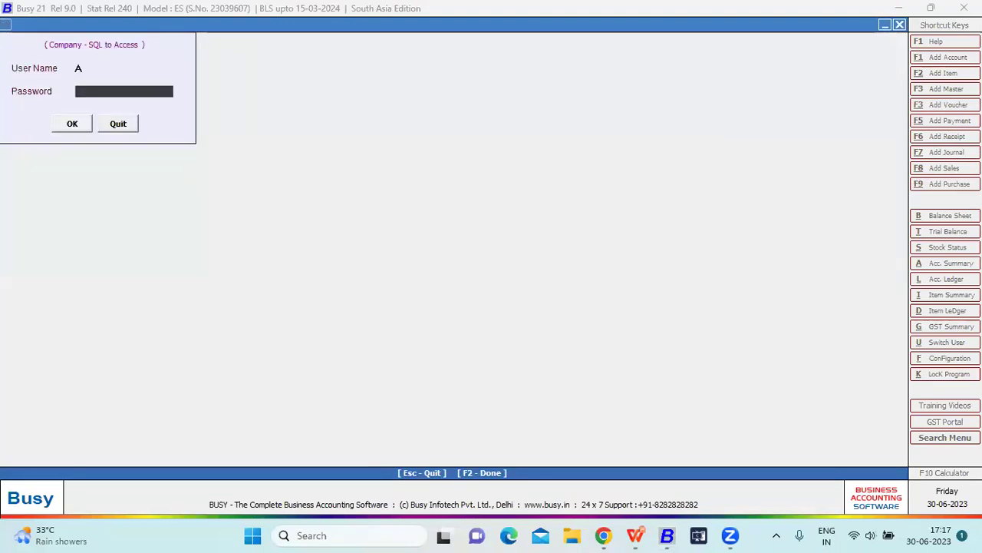
key(Return)
key(Return)
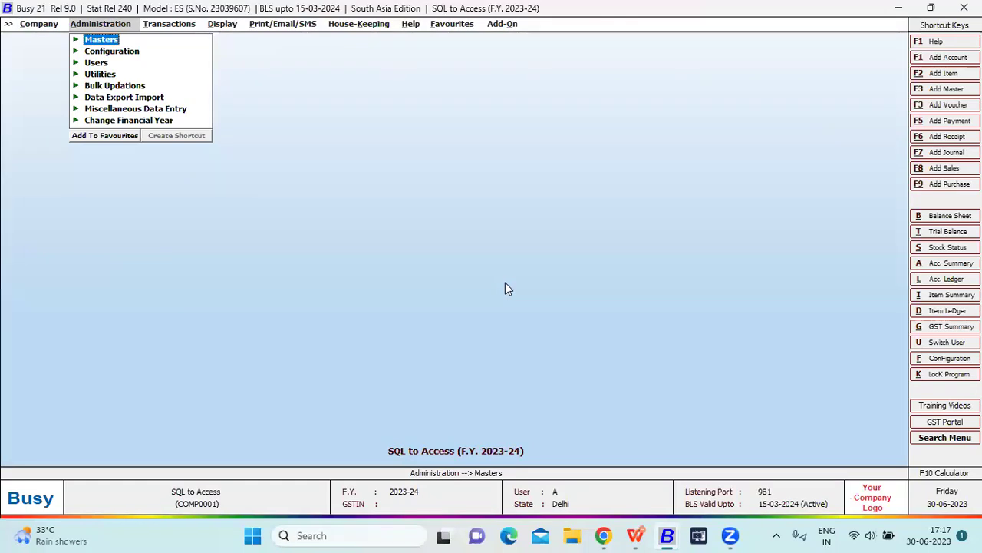
Open the SQL to Access company's details and compare its financial year beginning date with that of Access to SQL in the other window.
key(Left)
key(Down)
key(Return)
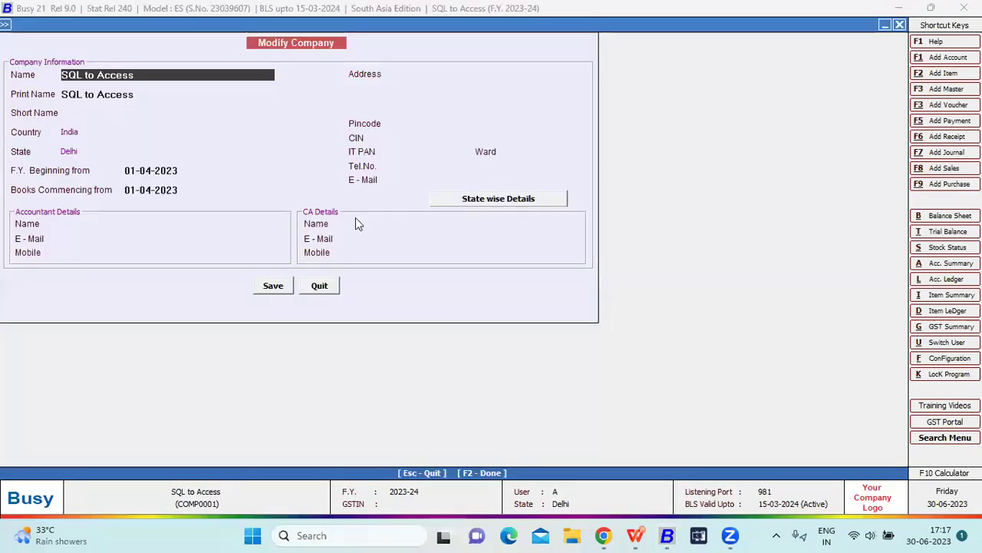
click(190, 169)
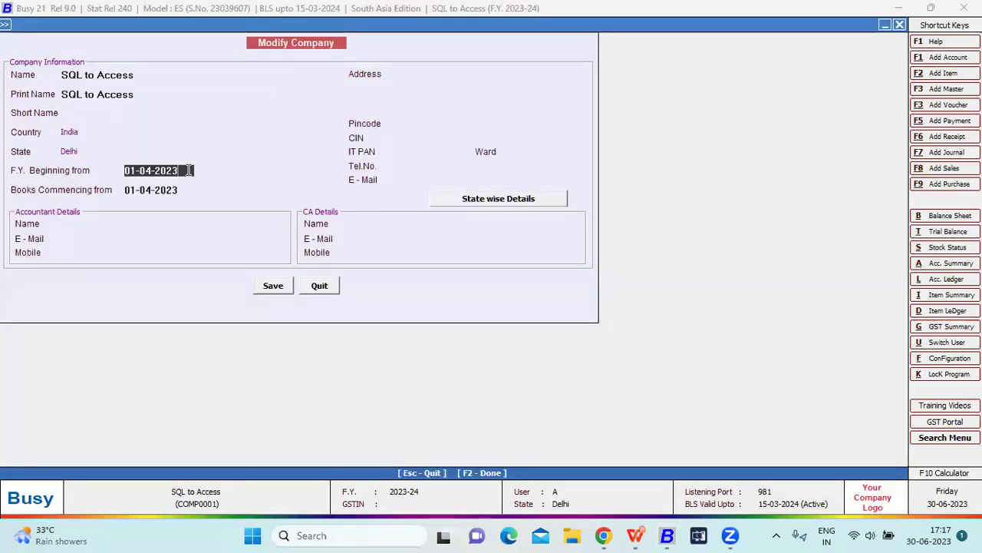
mouse_move(668, 536)
click(616, 467)
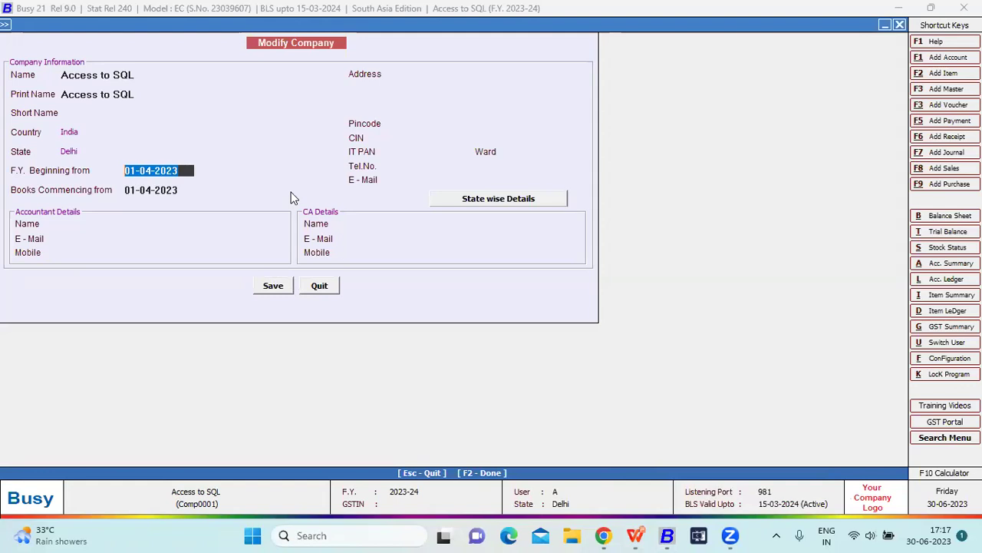
Return to the SQL to Access window, close the company details and find the Vouchers Statistics check list entry.
mouse_move(680, 529)
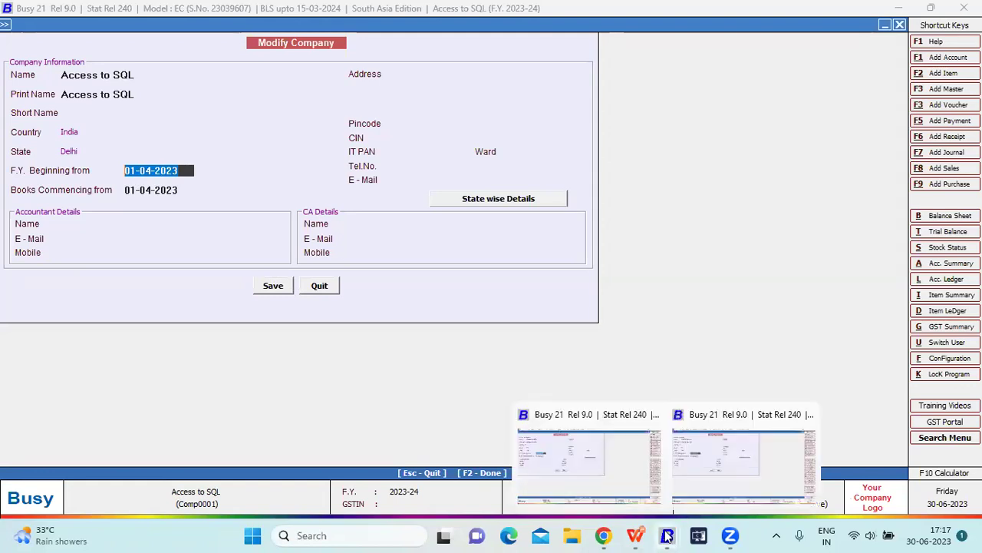
click(713, 458)
key(Escape)
key(Right)
key(Right)
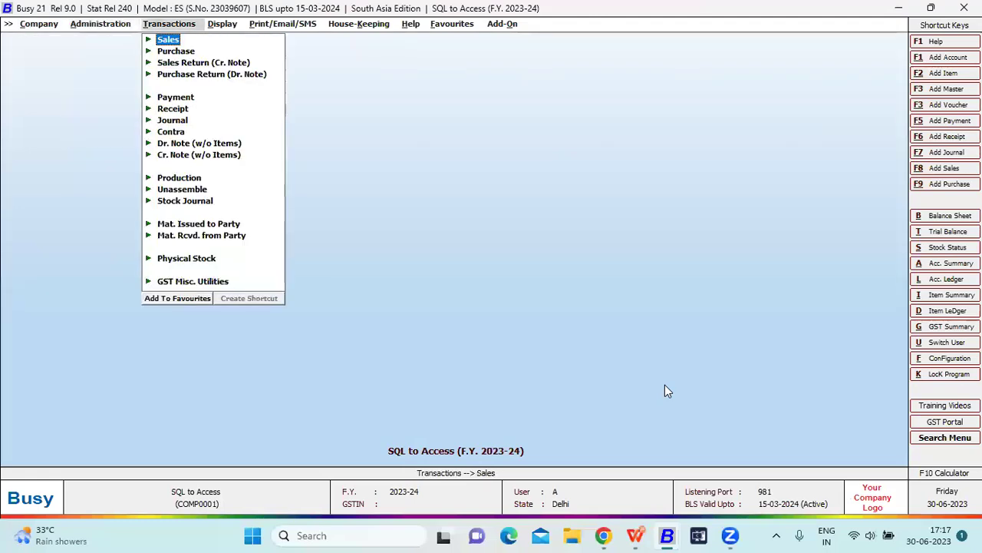
key(Right)
key(c)
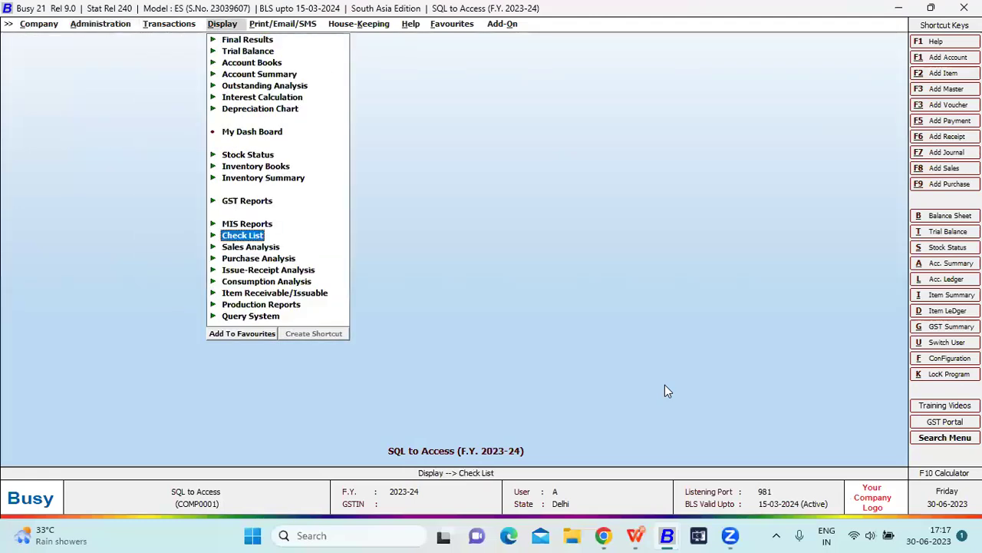
key(Return)
key(Down)
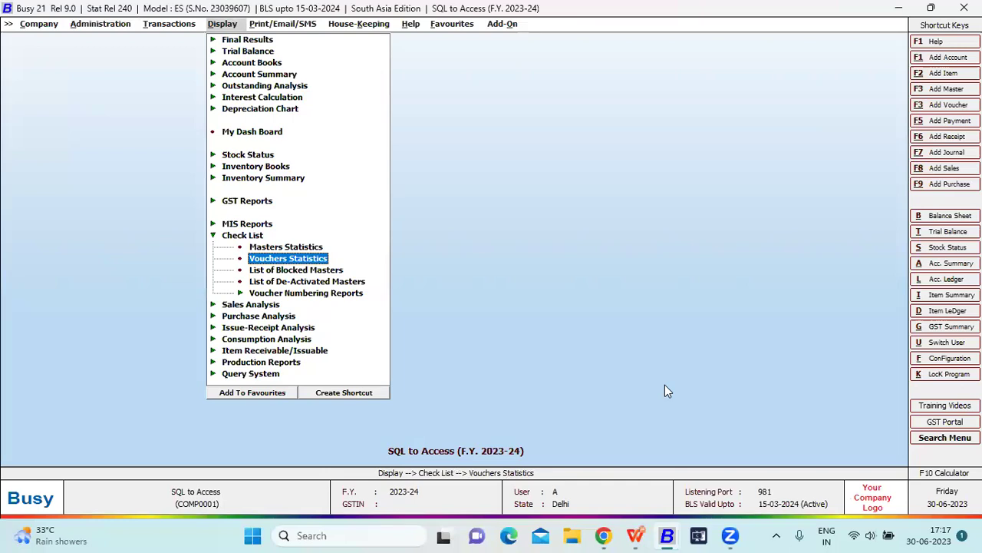
key(Down)
key(Up)
Close the current company and reopen SQL to Access, entering the user name and password.
key(Left)
key(Left)
key(Left)
key(Return)
key(Escape)
key(Up)
key(Return)
key(Return)
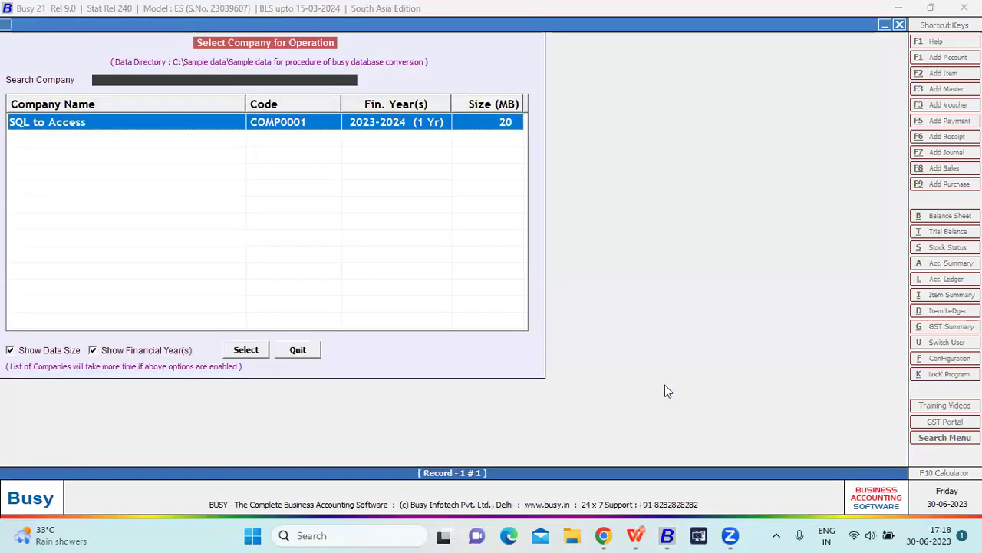
key(Return)
text(A)
key(Return)
key(Return)
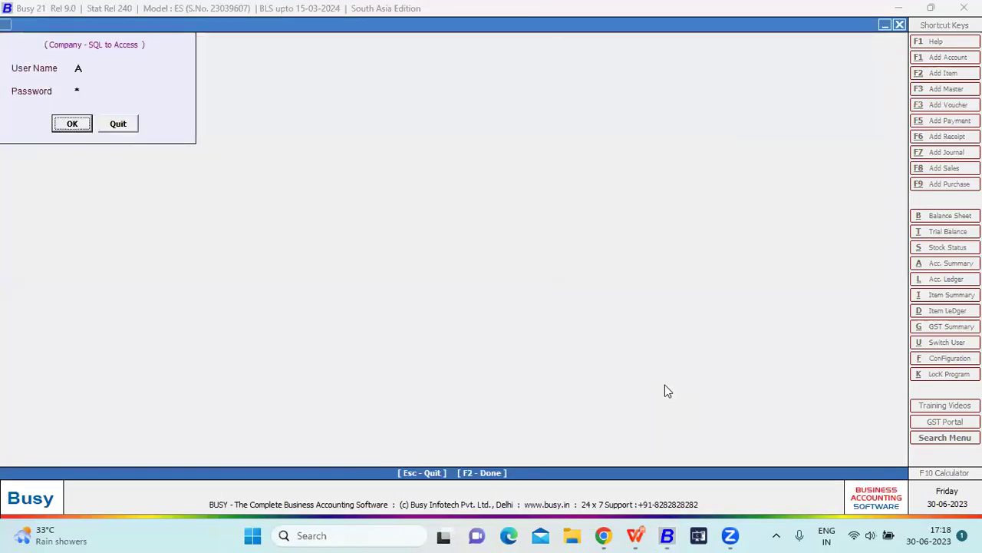
key(Return)
Open the Vouchers Statistics check list report for the SQL to Access company.
key(Right)
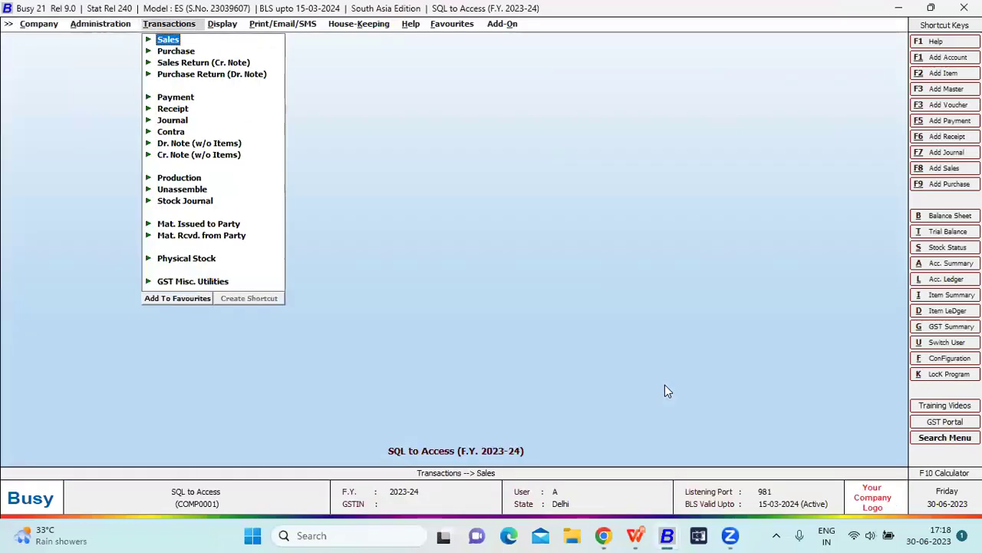
key(Right)
key(c)
key(Return)
key(Down)
key(Return)
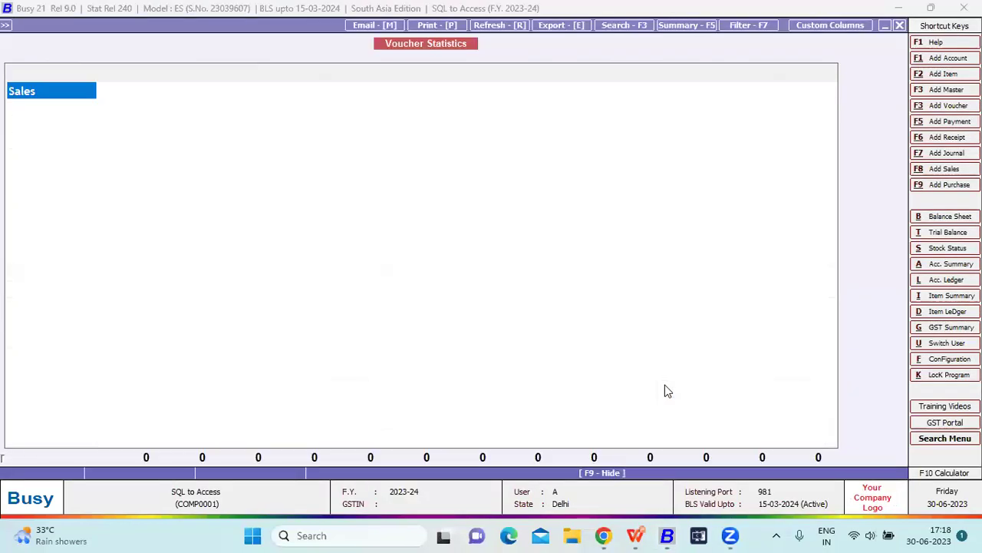
Examine the counts of every voucher type from Sales through Physical Stock, and close the report.
key(Down)
key(Down)
key(Down)
key(Down)
key(Down)
key(Down)
key(Down)
key(Down)
key(Down)
key(Down)
key(Down)
key(Down)
key(Down)
key(Down)
key(Down)
key(Down)
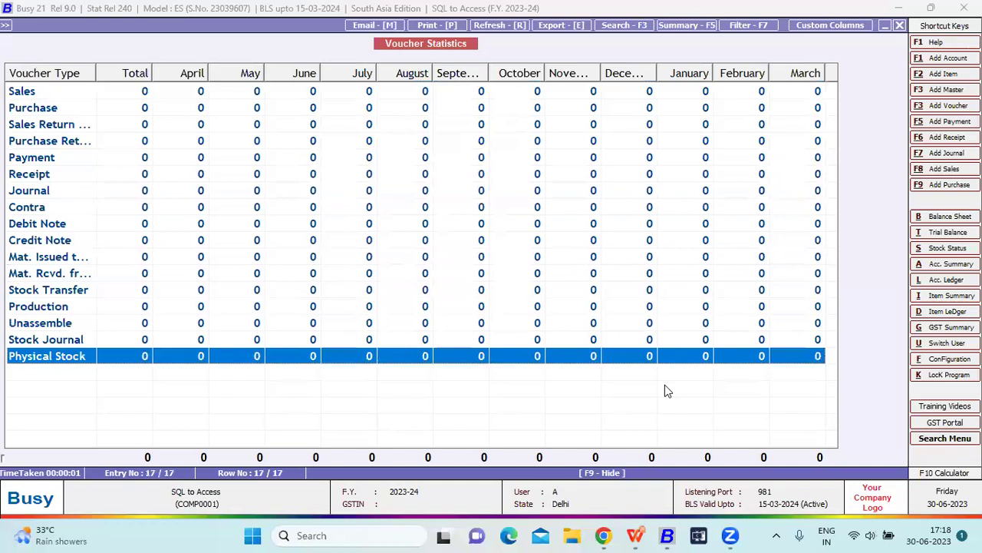
key(Escape)
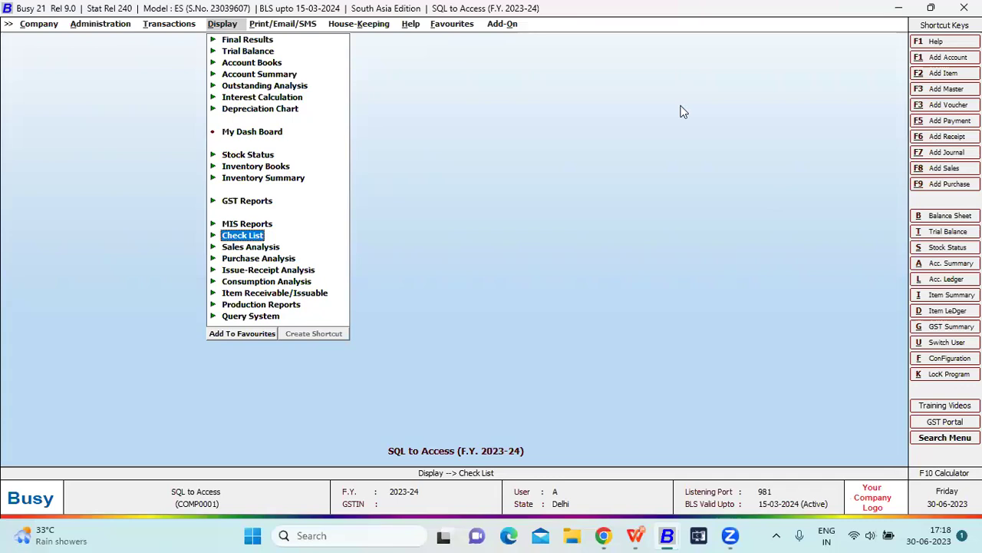
Check the financial year beginning date in the Access to SQL window's company details and return to the SQL to Access window.
key(alt+Tab)
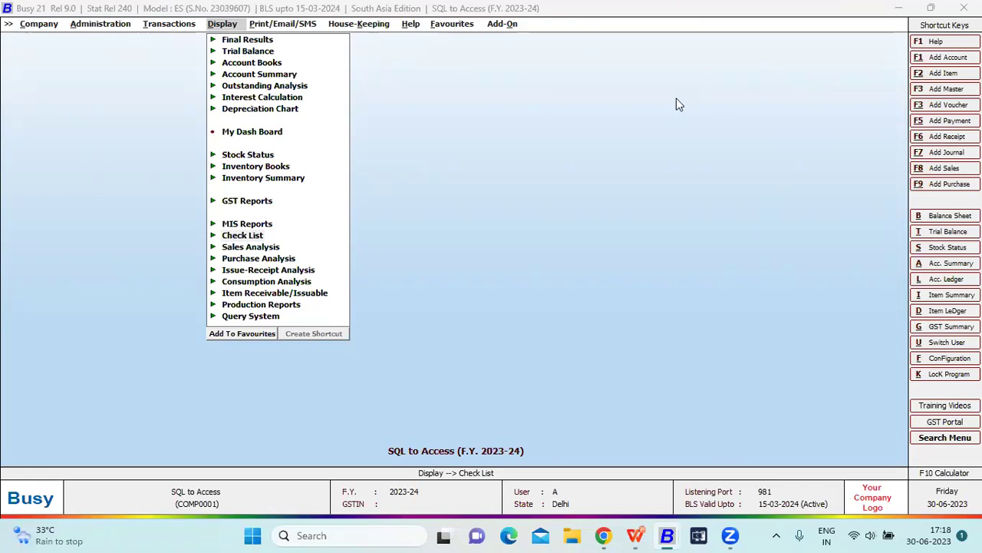
click(107, 25)
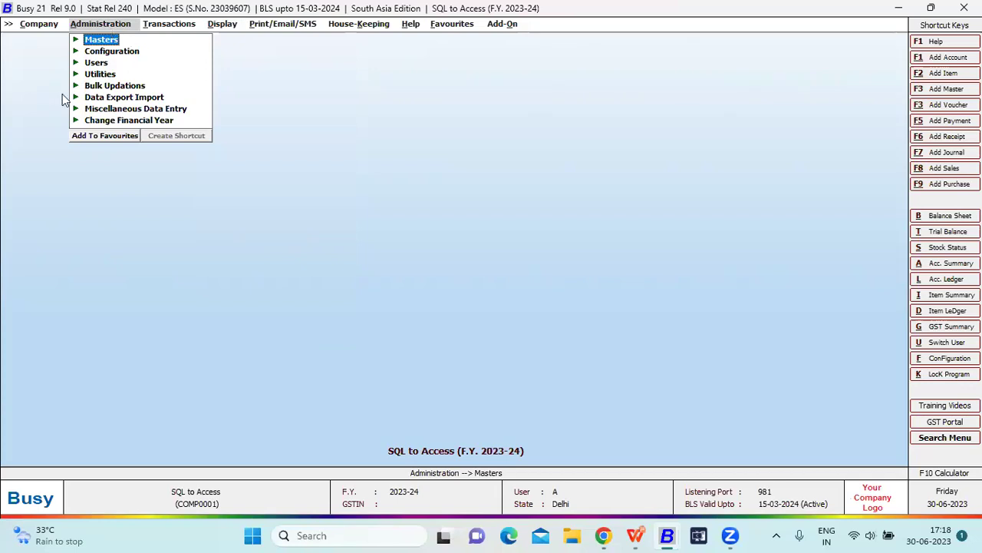
mouse_move(667, 535)
click(546, 456)
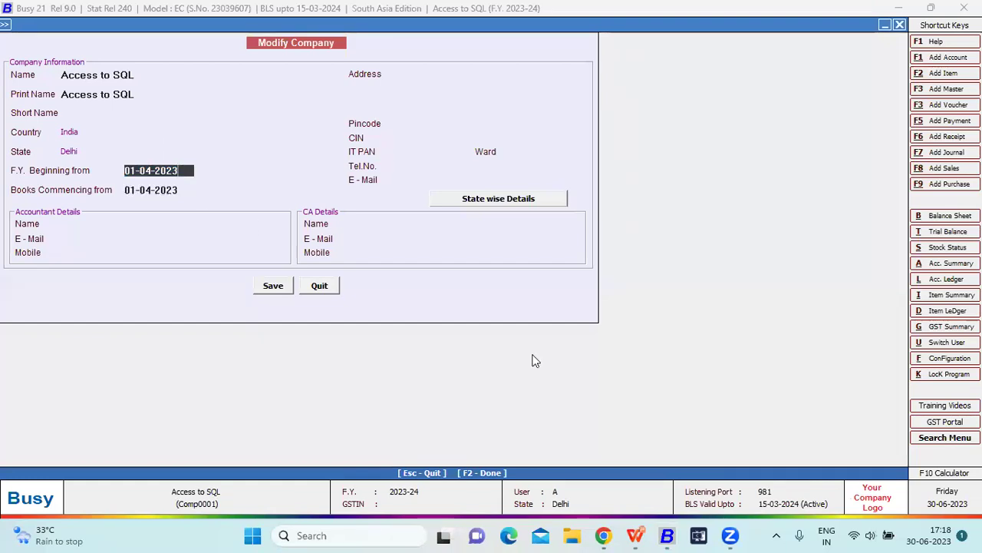
mouse_move(667, 535)
click(721, 466)
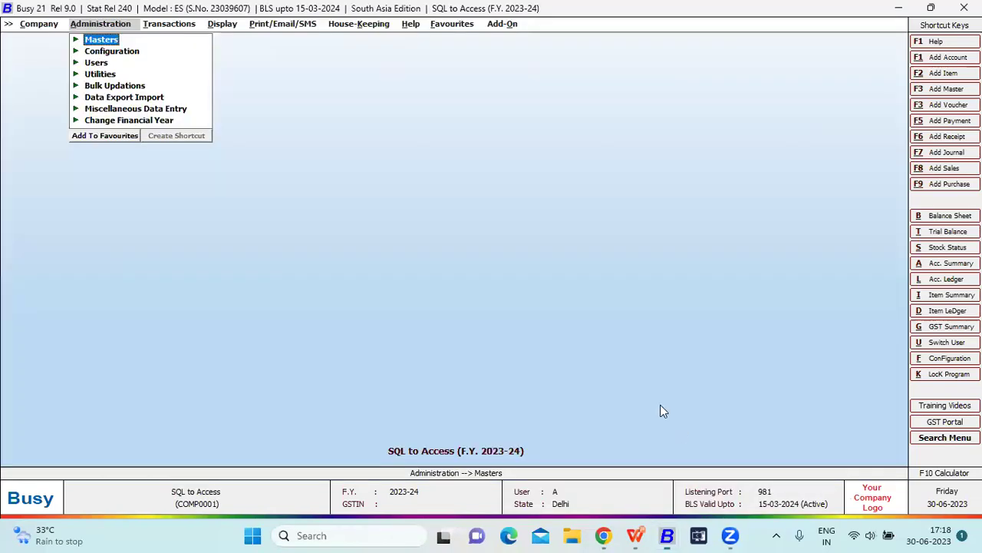
Open the SQL to Access company details, check the financial year beginning date, and close them.
key(Left)
key(Down)
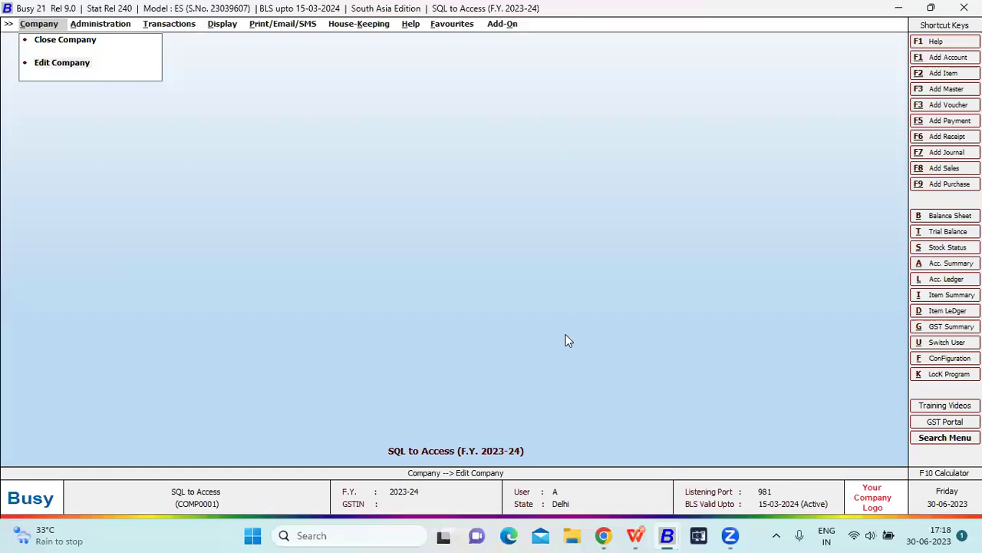
key(Return)
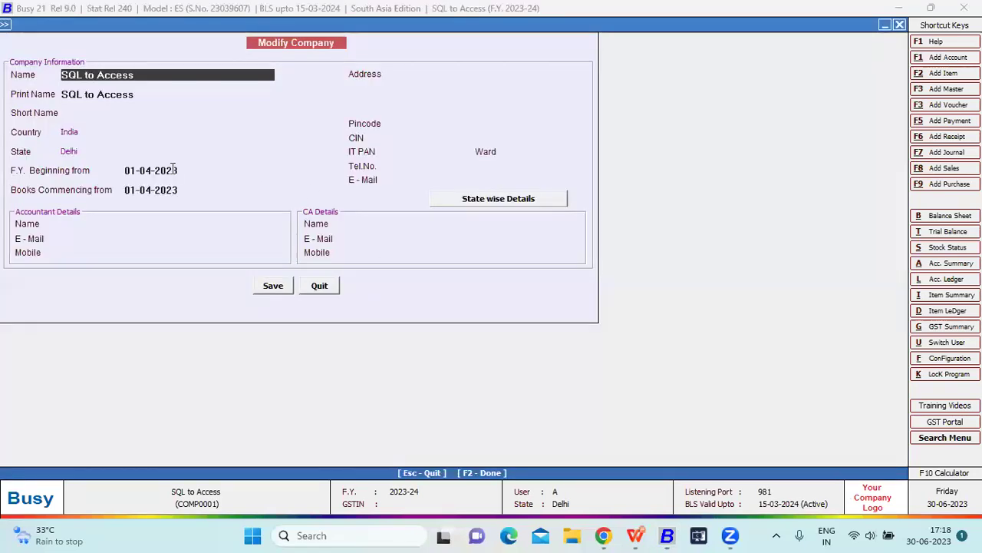
click(109, 166)
key(Escape)
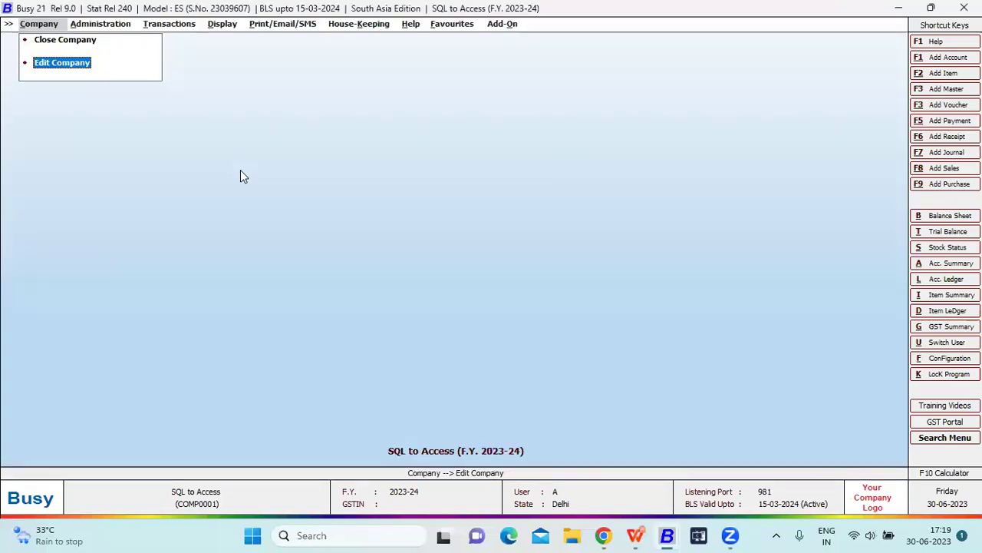
Locate the Vouchers Statistics check list entry for SQL to Access.
key(Right)
key(Right)
key(Right)
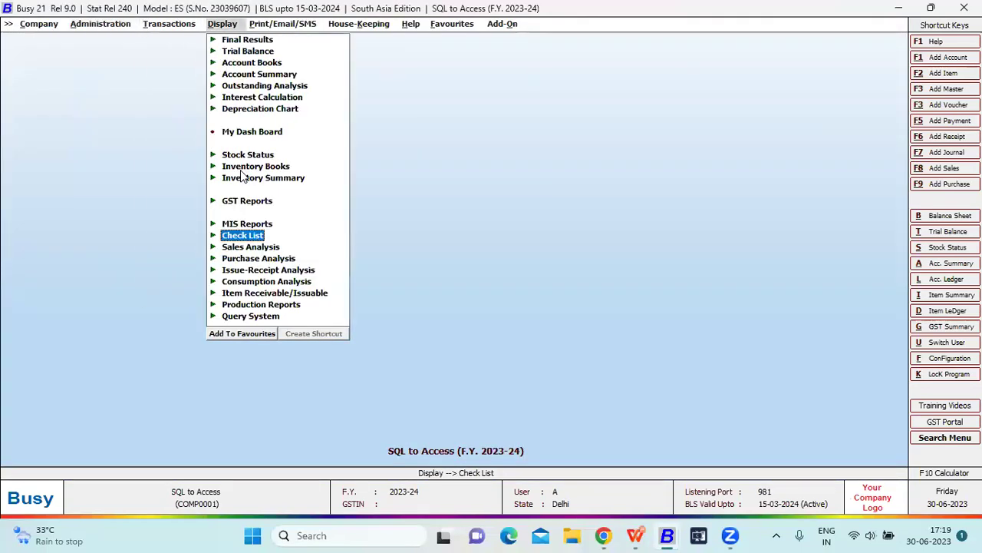
key(Return)
key(Down)
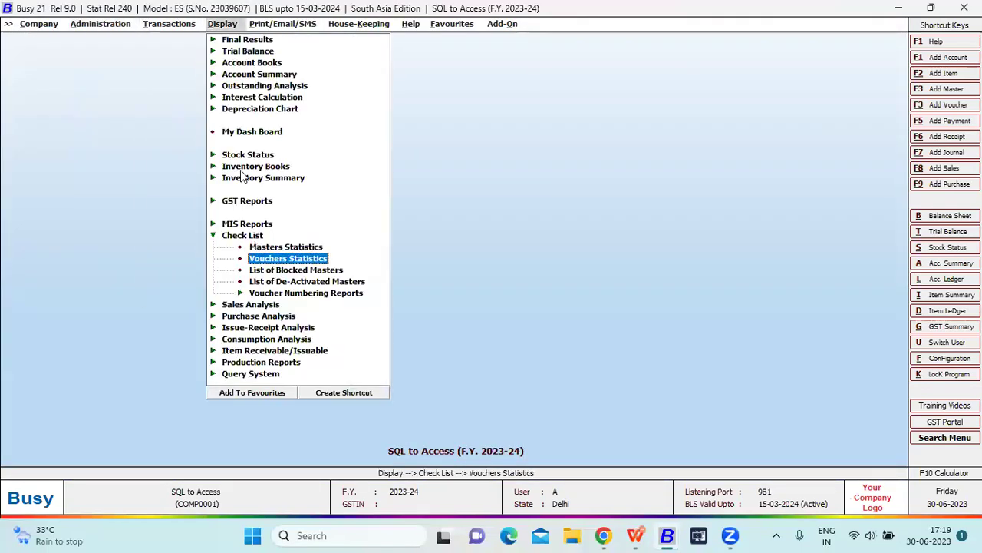
Close the SQL to Access company and reopen it with the user name and password.
key(Left)
key(Right)
key(Left)
key(Left)
key(Left)
key(Return)
key(Return)
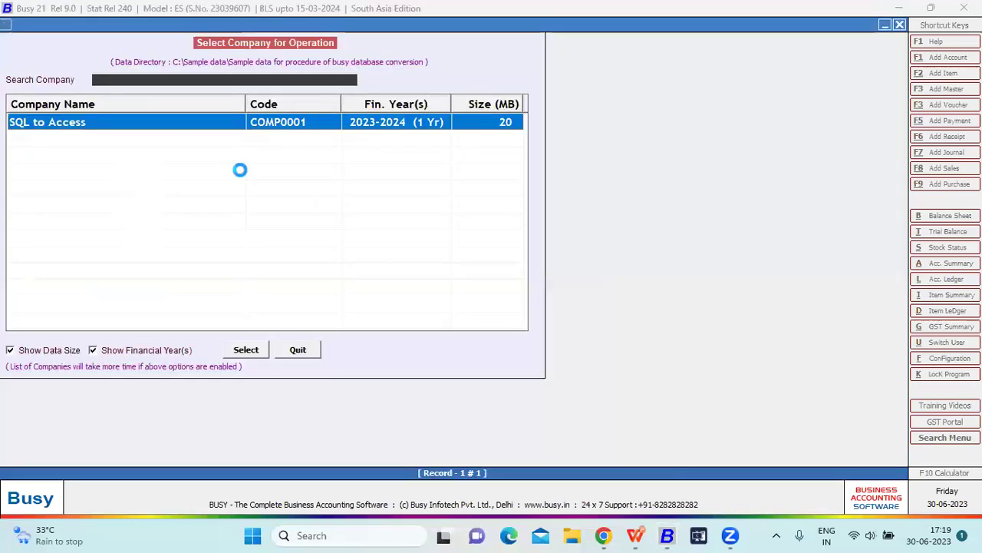
text(A)
key(Return)
text(a)
key(Return)
key(Return)
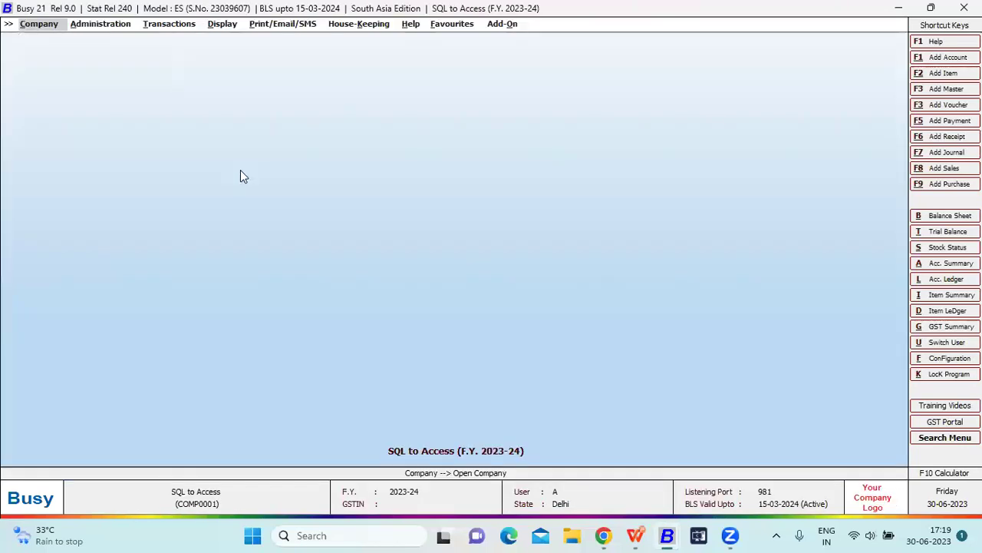
Open the Import Data from SQL form for the SQL to Access company.
key(Right)
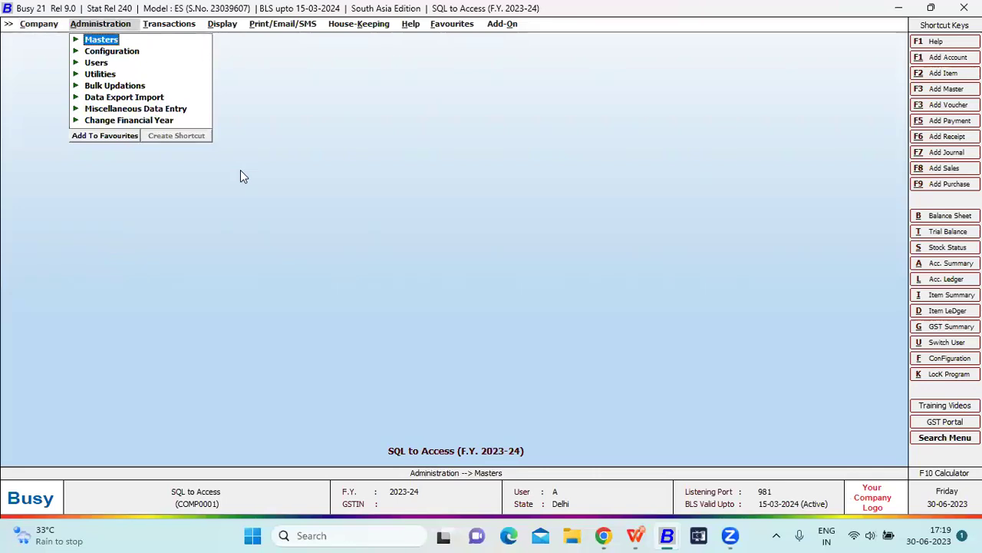
key(Down)
key(Down)
key(Down)
key(Down)
key(Down)
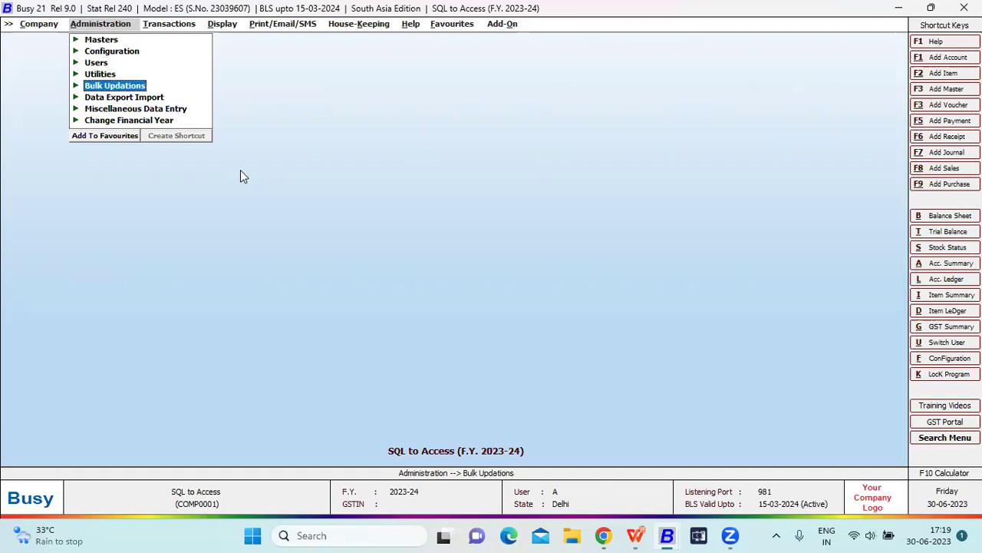
key(Right)
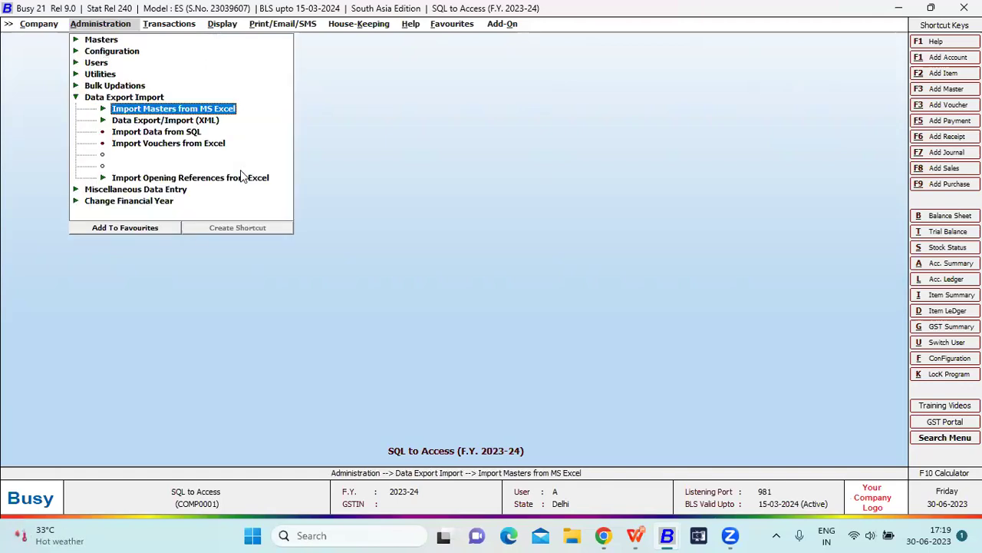
key(Down)
key(Down)
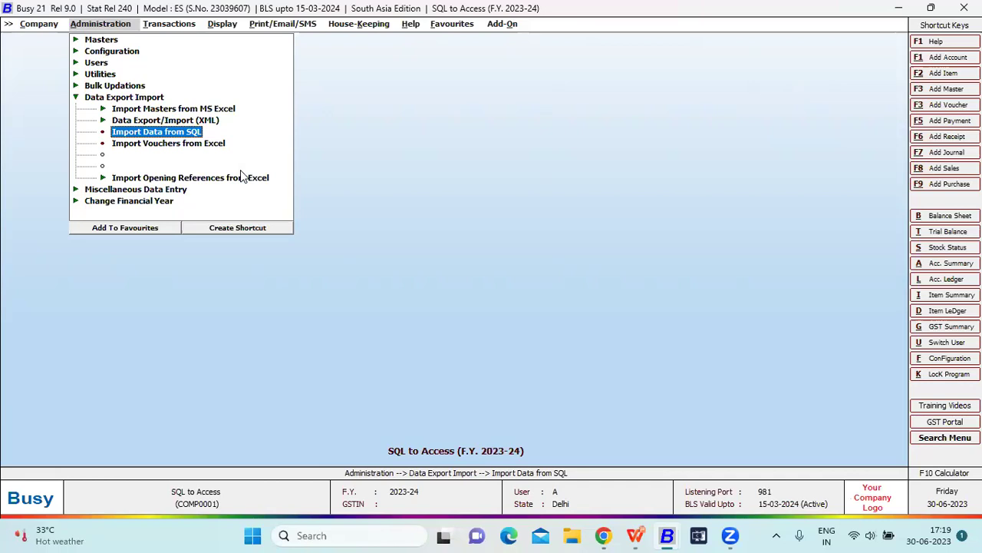
key(Return)
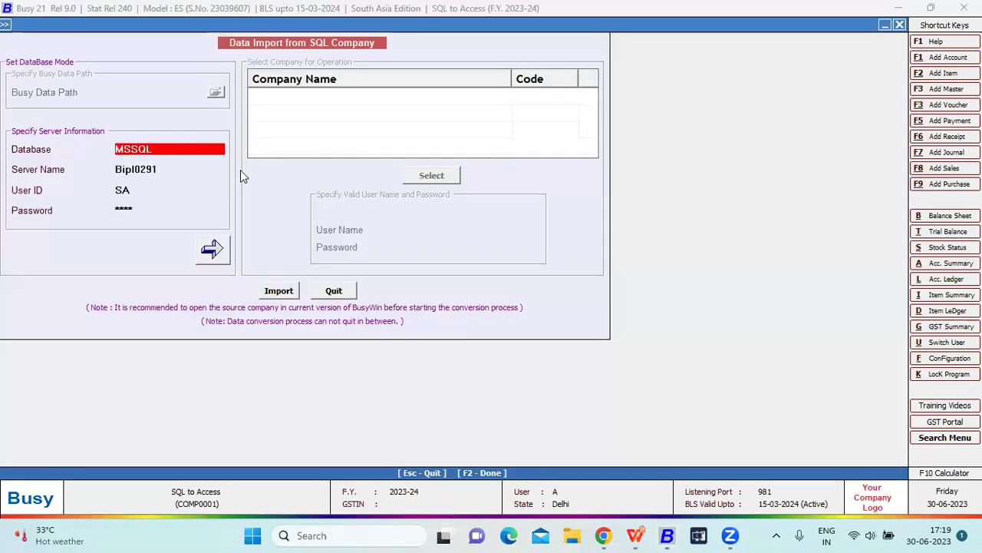
Check the database type and server name in the SQL import form's server information.
drag(155, 149, 130, 150)
drag(155, 149, 107, 150)
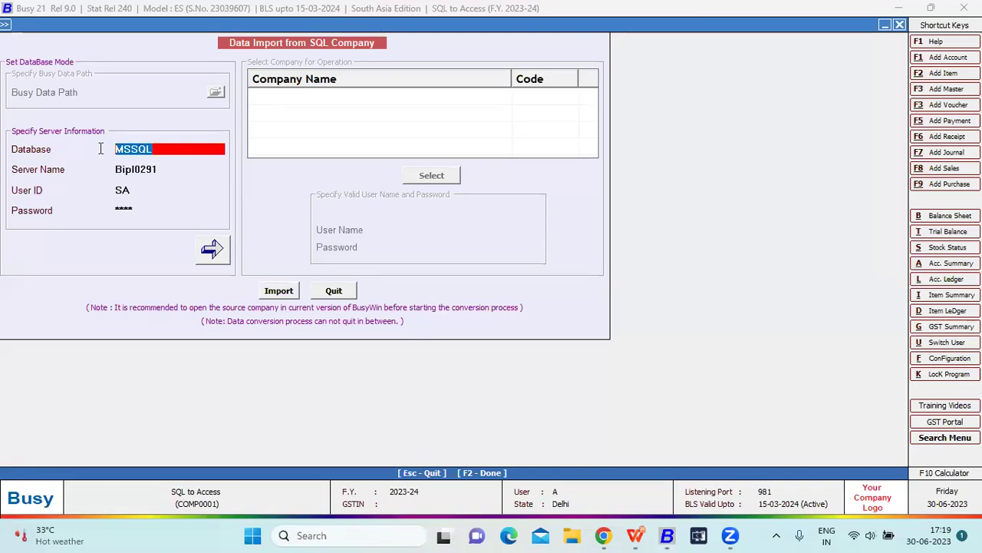
click(159, 169)
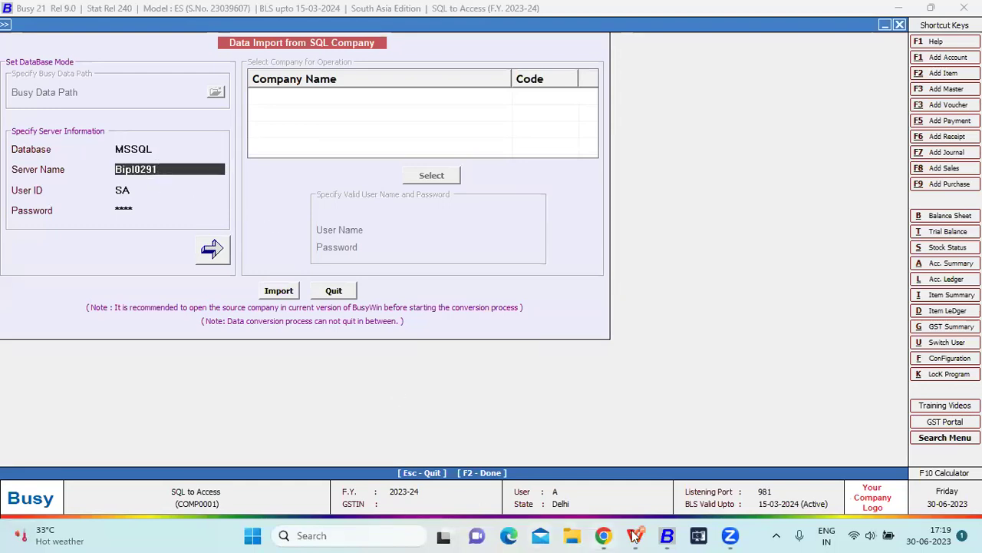
Switch to the Access to SQL window, quit the company details and close the company.
mouse_move(658, 521)
click(619, 479)
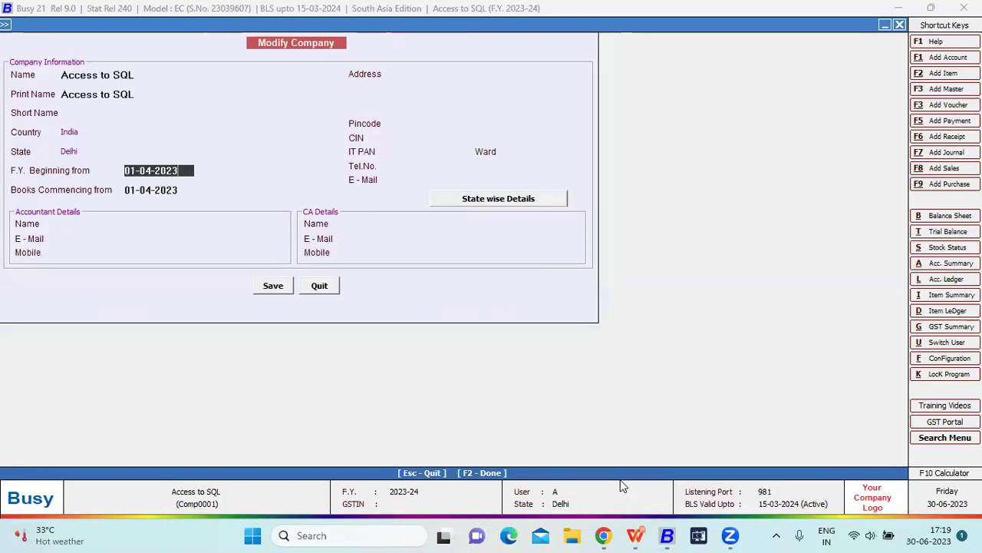
key(Escape)
key(Escape)
key(Return)
key(Return)
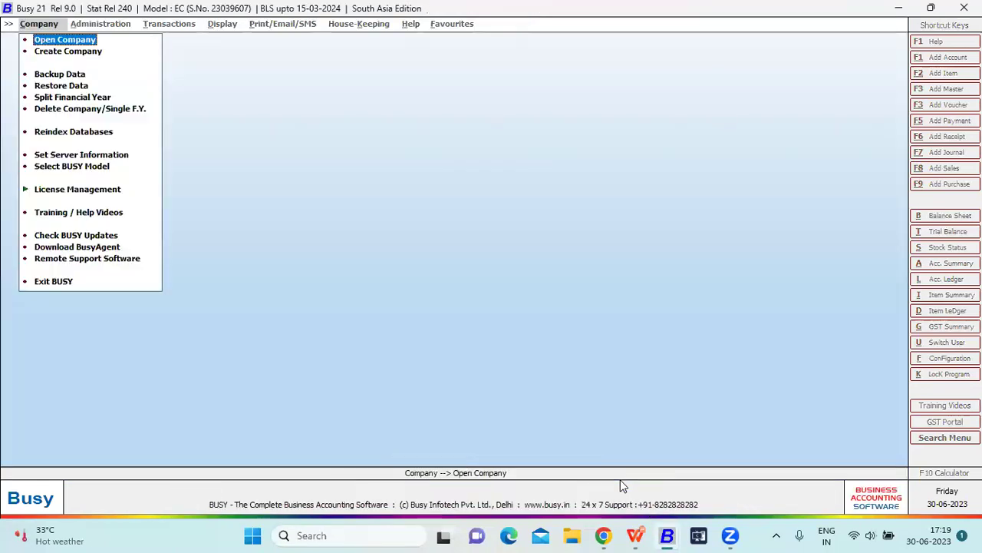
Open the Set Server Information form in the Access to SQL window.
key(Down)
key(Down)
key(Down)
key(Down)
key(Down)
key(Down)
key(Down)
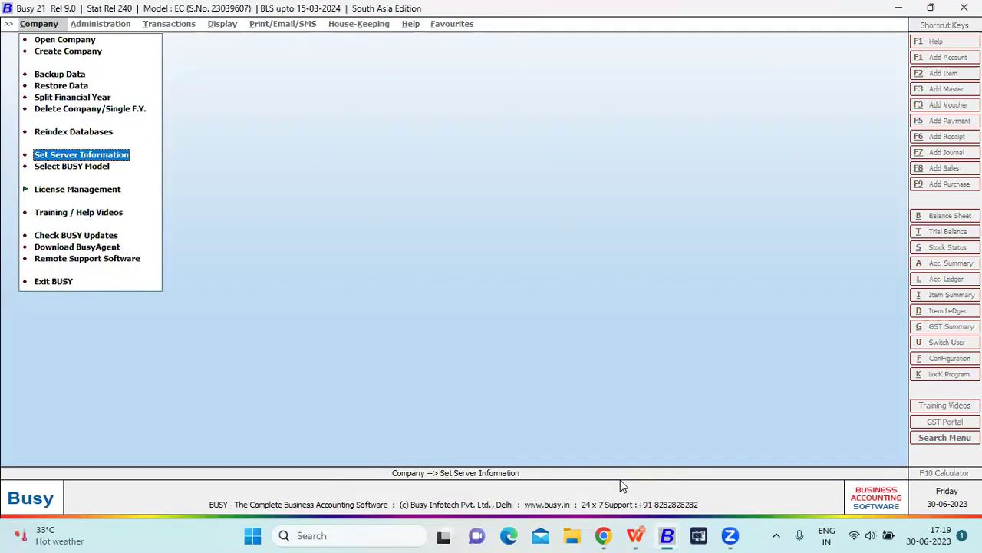
key(Return)
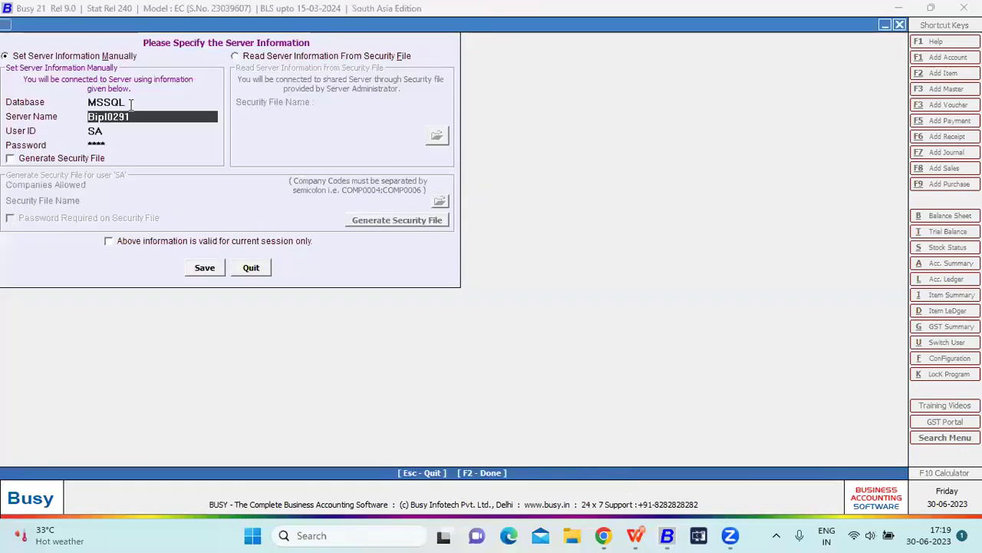
Compare the database, server name and user ID between the server information and the SQL import form.
click(144, 106)
drag(150, 117, 91, 117)
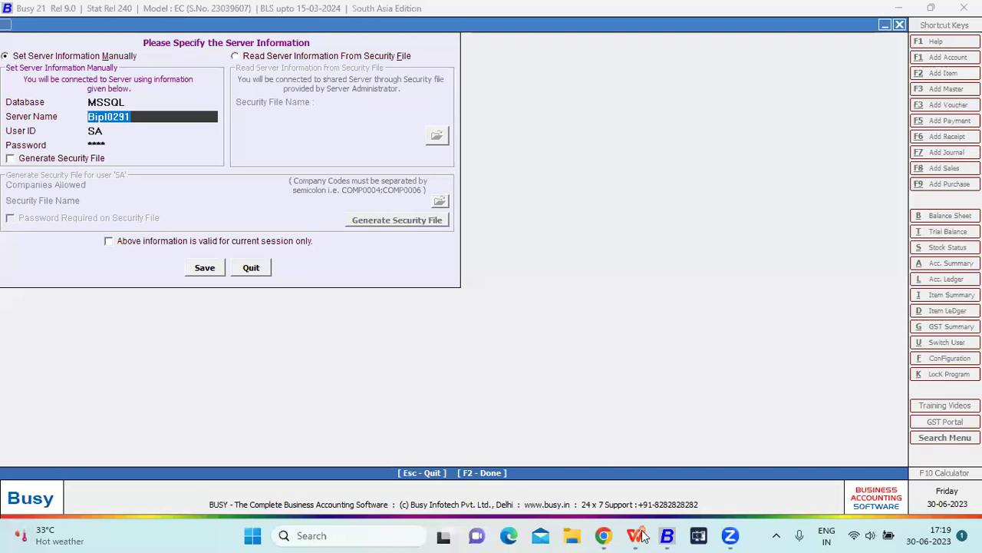
mouse_move(672, 532)
click(735, 466)
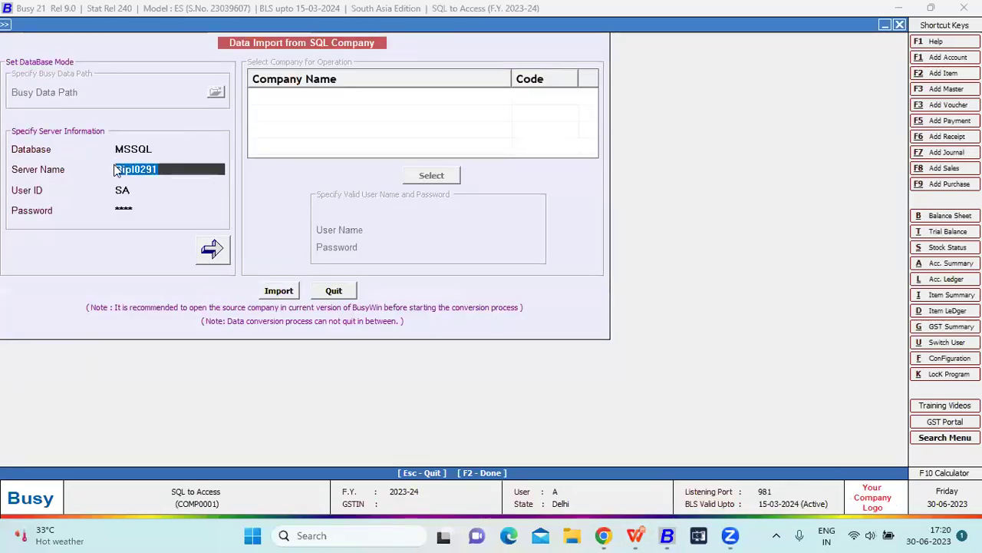
click(158, 193)
mouse_move(667, 535)
click(619, 477)
key(Return)
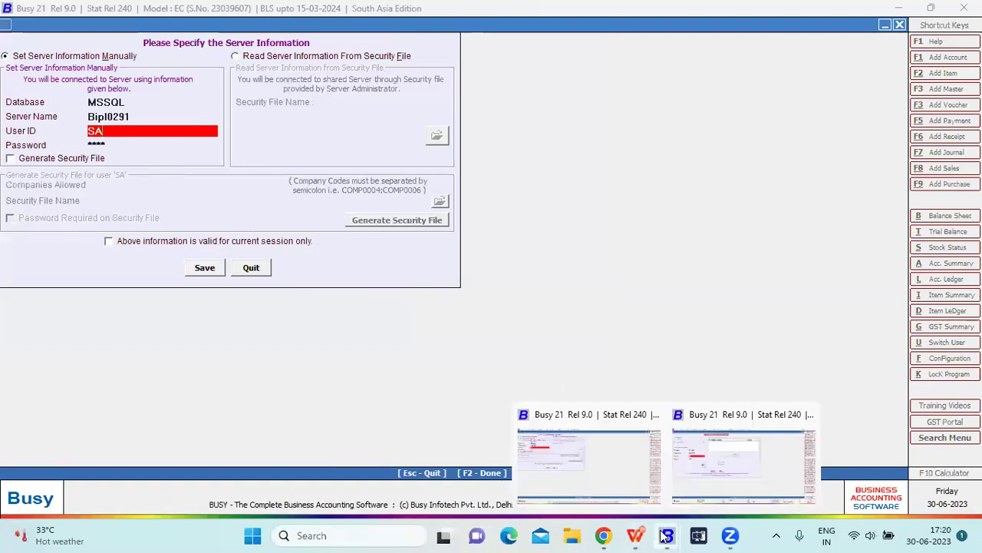
Compare the server password field in the SQL import form with the one in the server information.
mouse_move(667, 530)
click(722, 470)
click(142, 213)
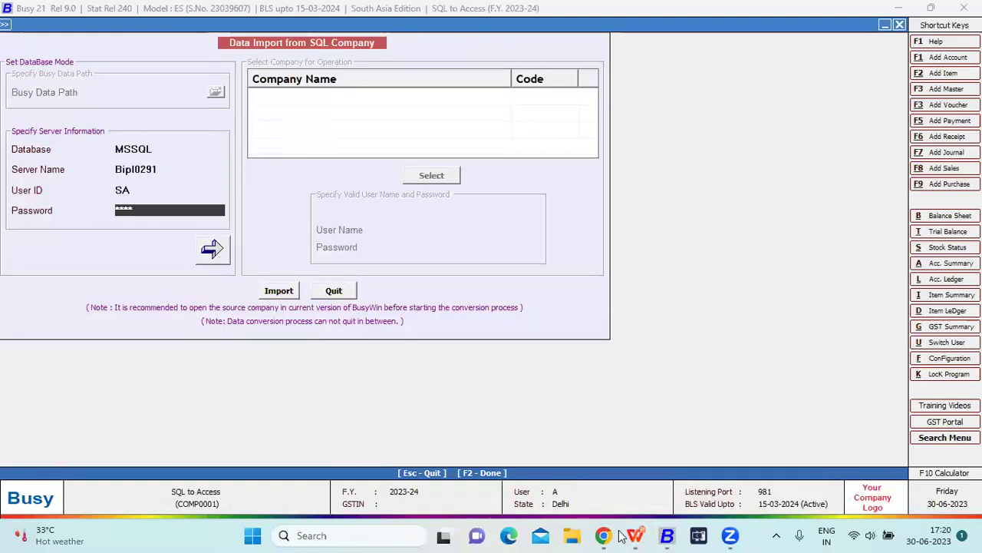
click(614, 484)
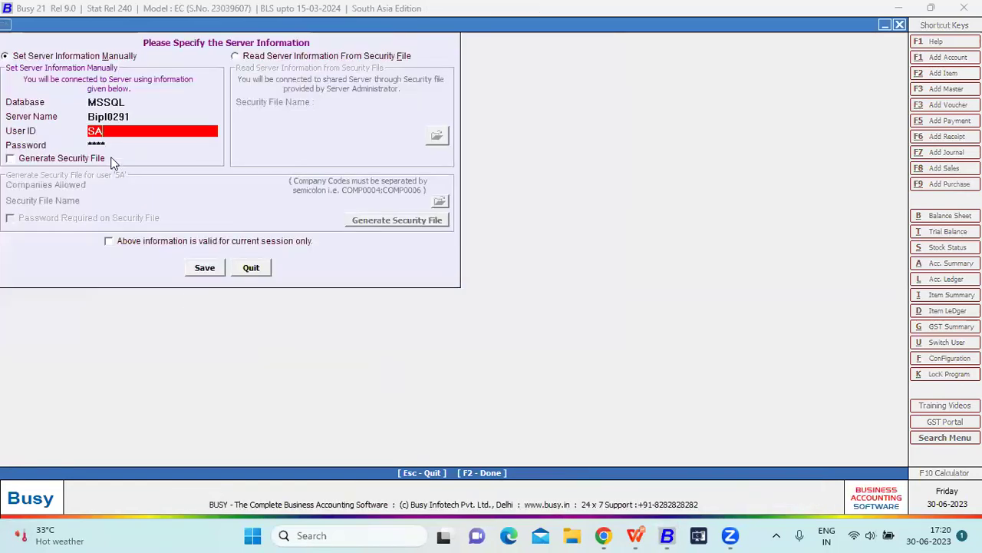
click(90, 144)
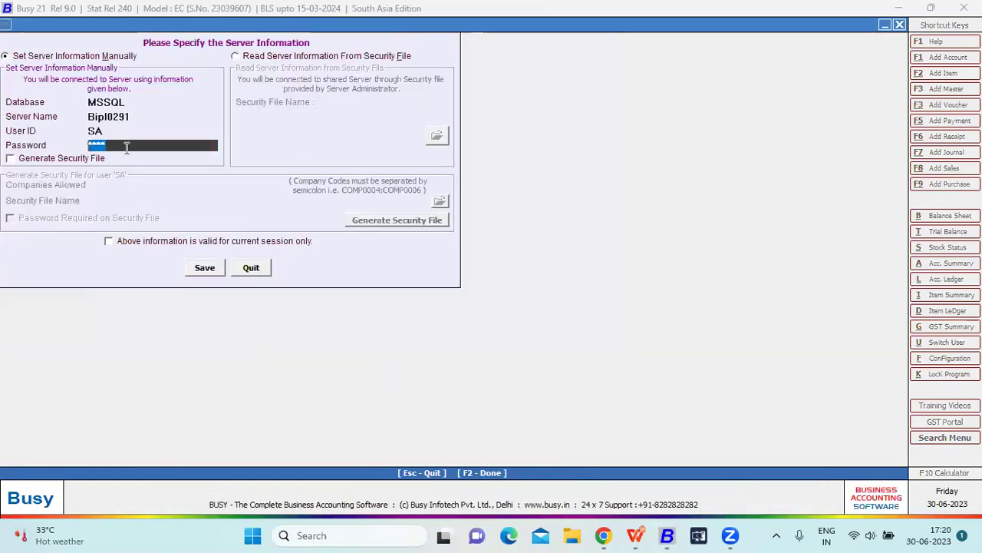
Return to the SQL import form and load the companies available on the specified server.
mouse_move(667, 536)
click(714, 484)
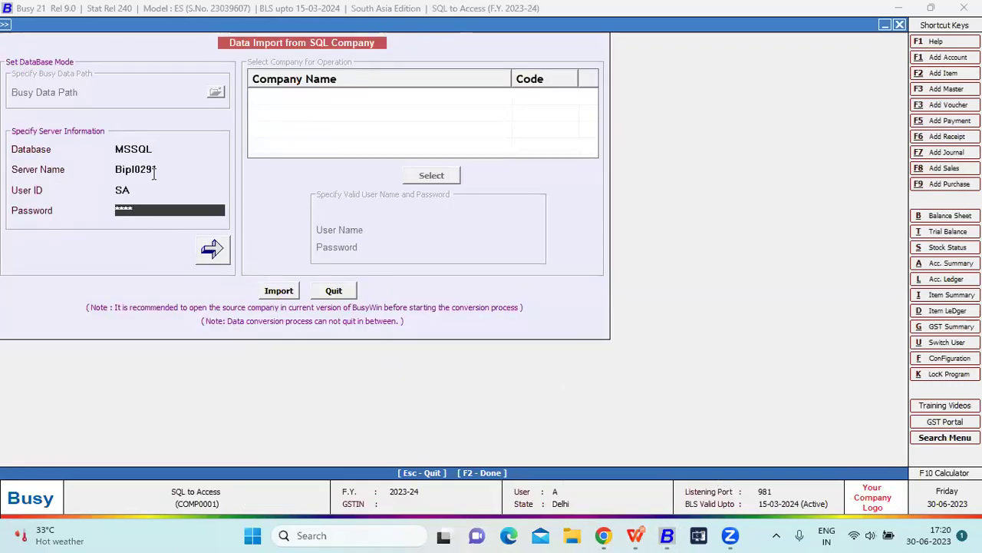
click(215, 248)
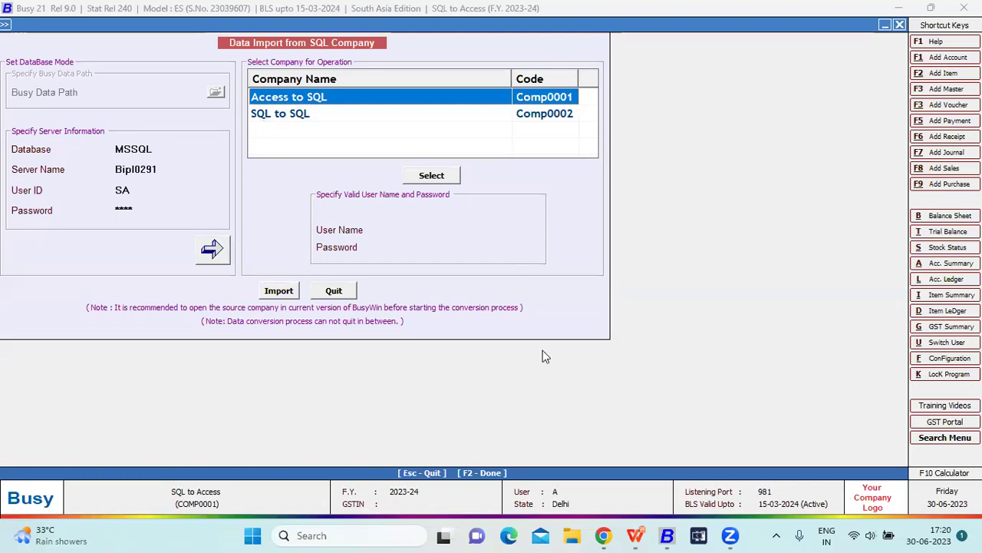
Switch to the Access to SQL window, quit the server information and display its list of companies.
click(676, 532)
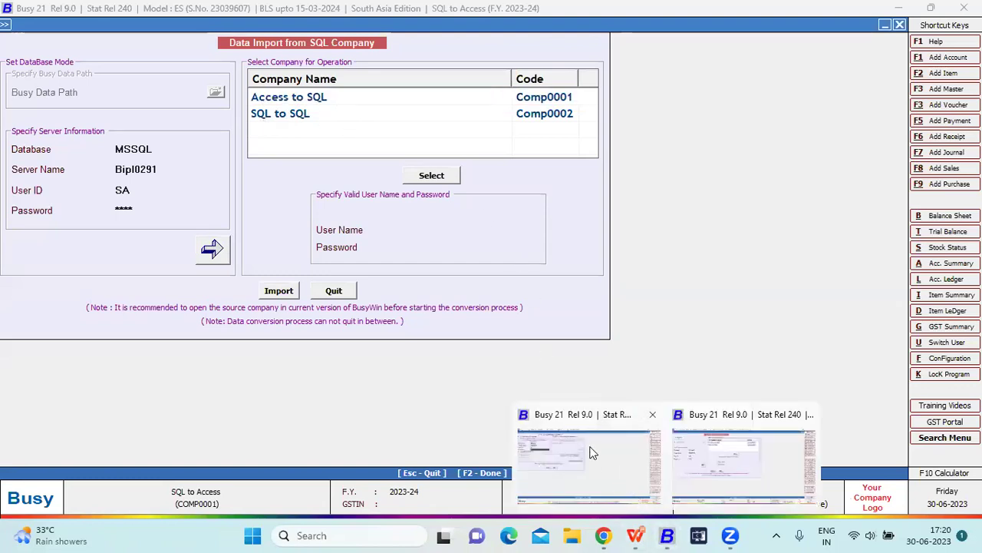
click(592, 453)
key(Escape)
key(Home)
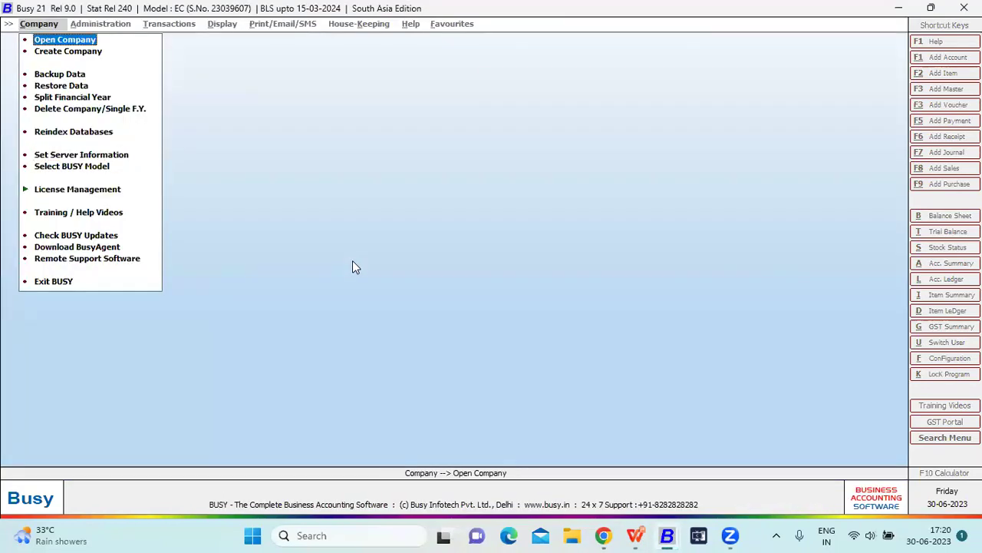
key(Return)
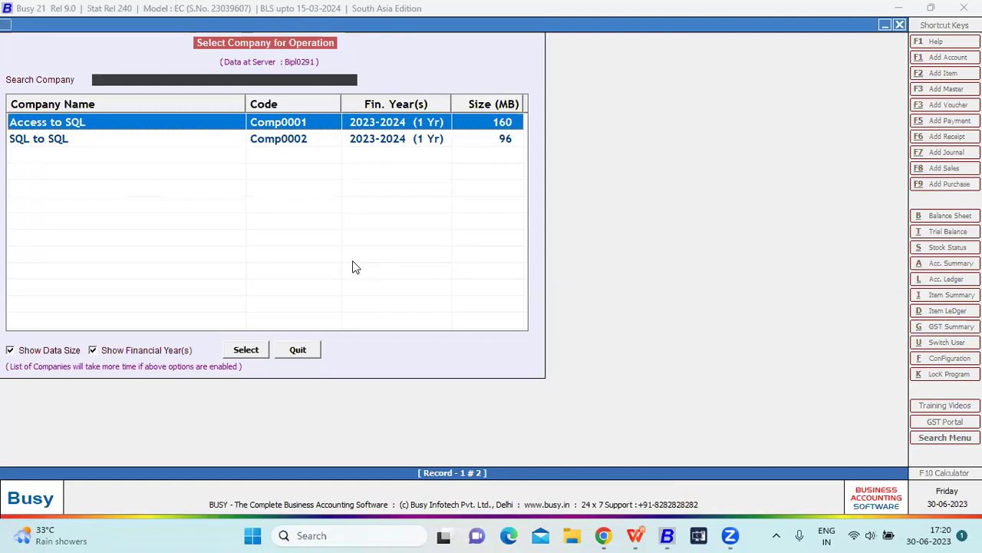
Open the Access to SQL company, logging in with the user name and password.
key(Return)
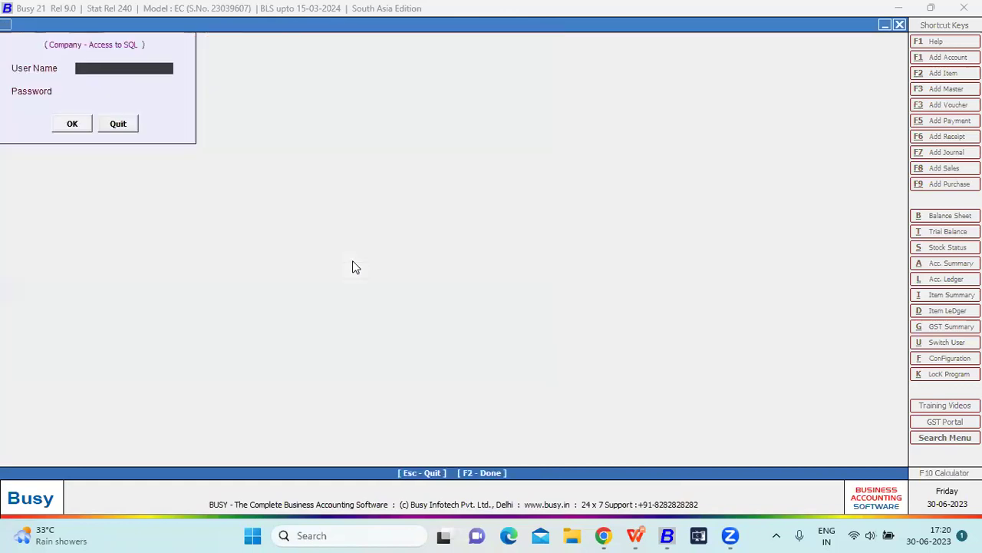
key(Return)
key(Return)
key(Return)
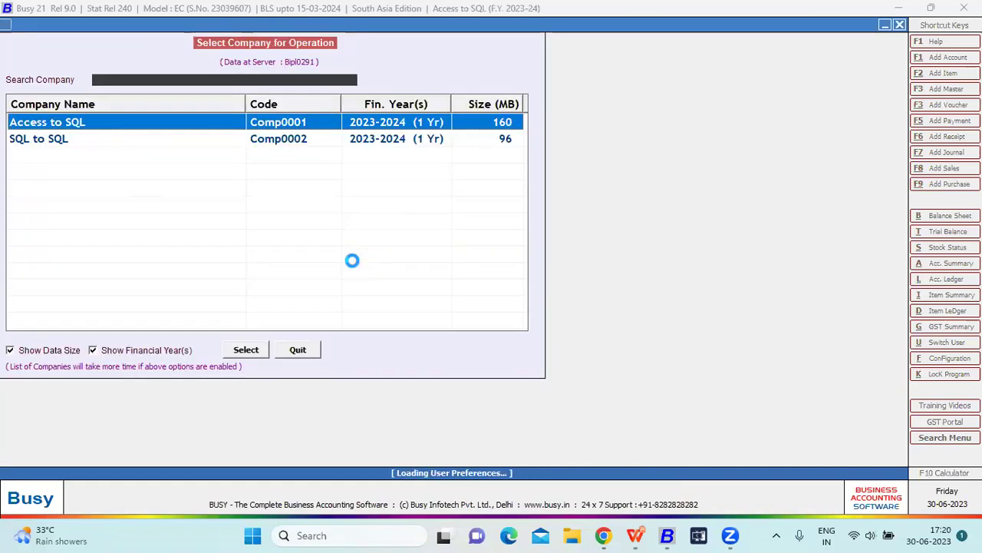
View the Vouchers Statistics check list of the Access to SQL source company and close it.
key(Right)
key(Right)
key(c)
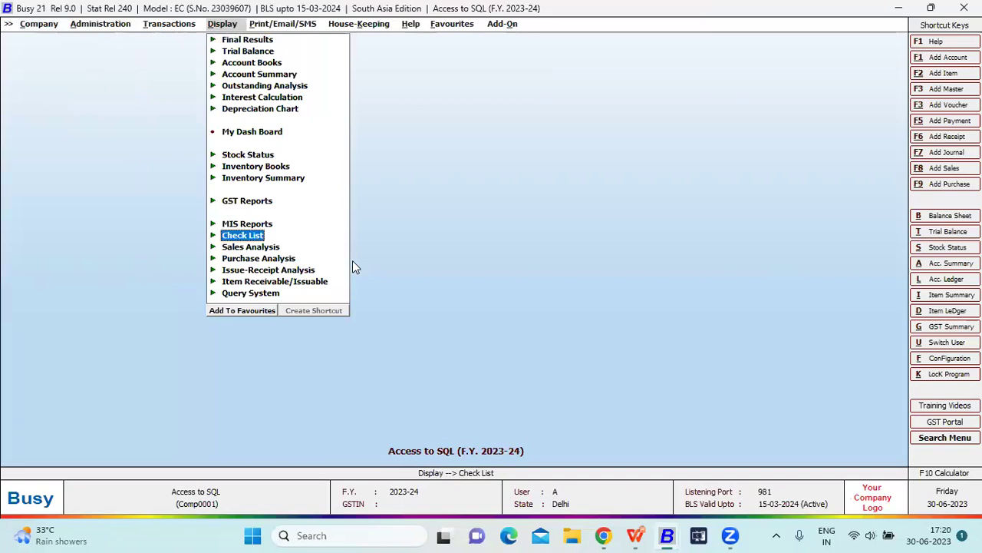
key(Return)
key(Down)
key(Return)
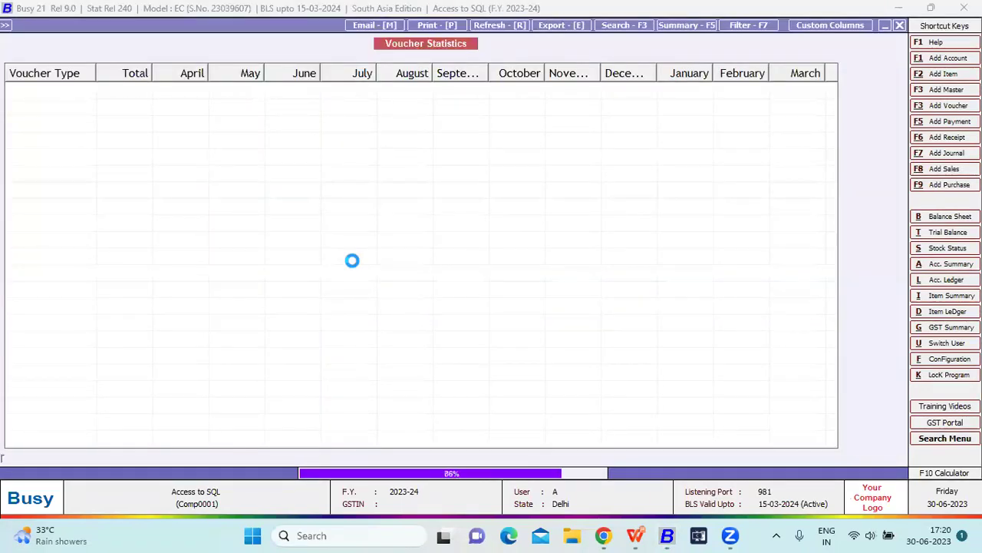
key(Escape)
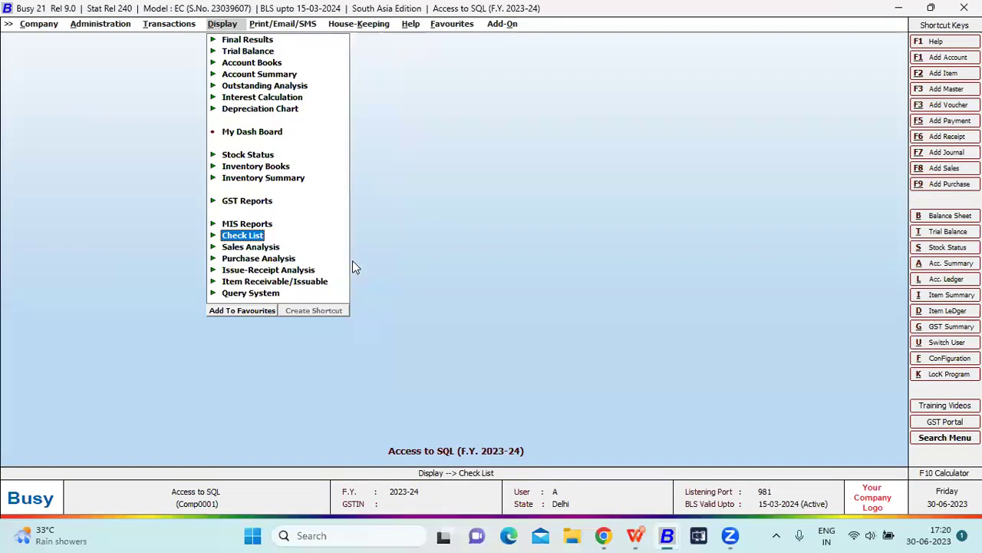
key(Left)
key(Left)
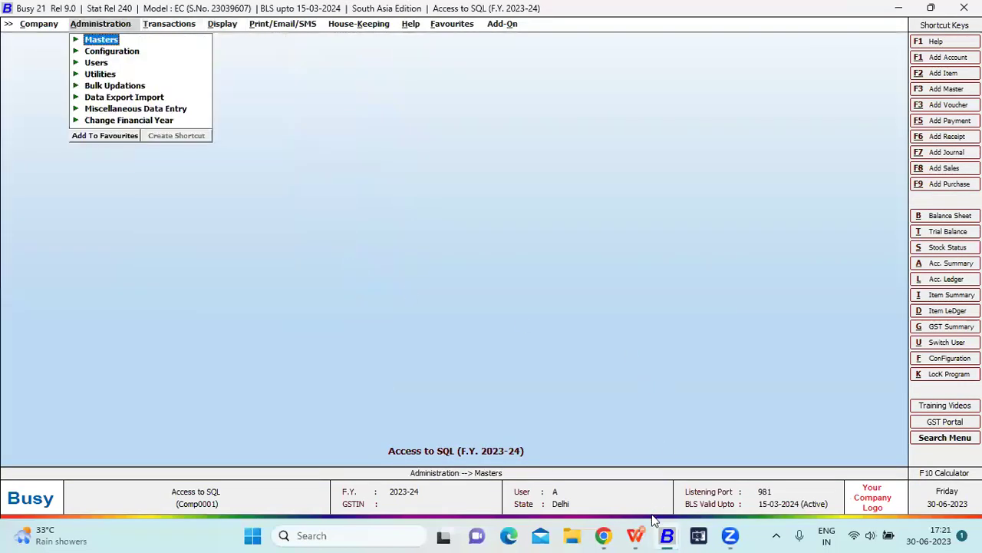
Switch to the SQL to Access window, select Access to SQL as the source company and enter its user name and password.
mouse_move(664, 536)
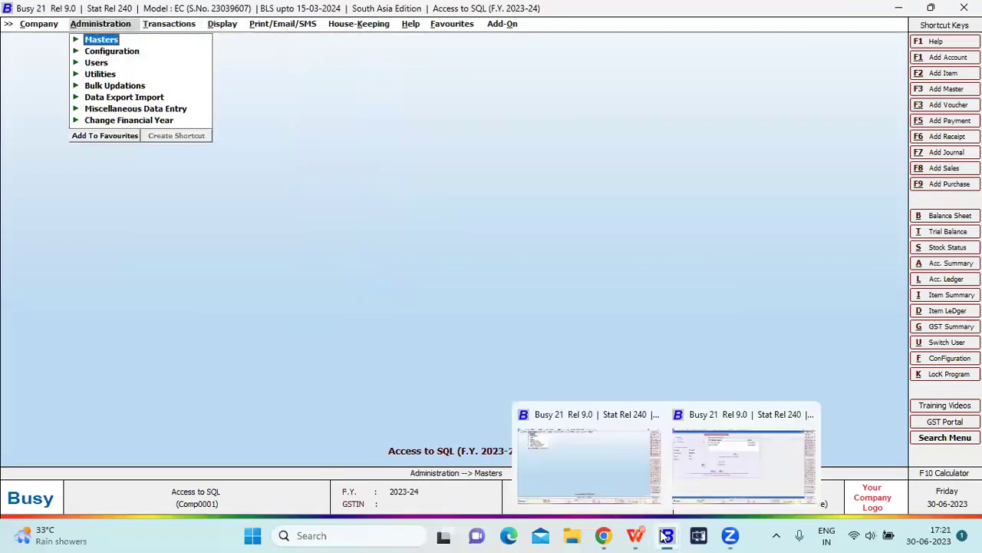
click(700, 459)
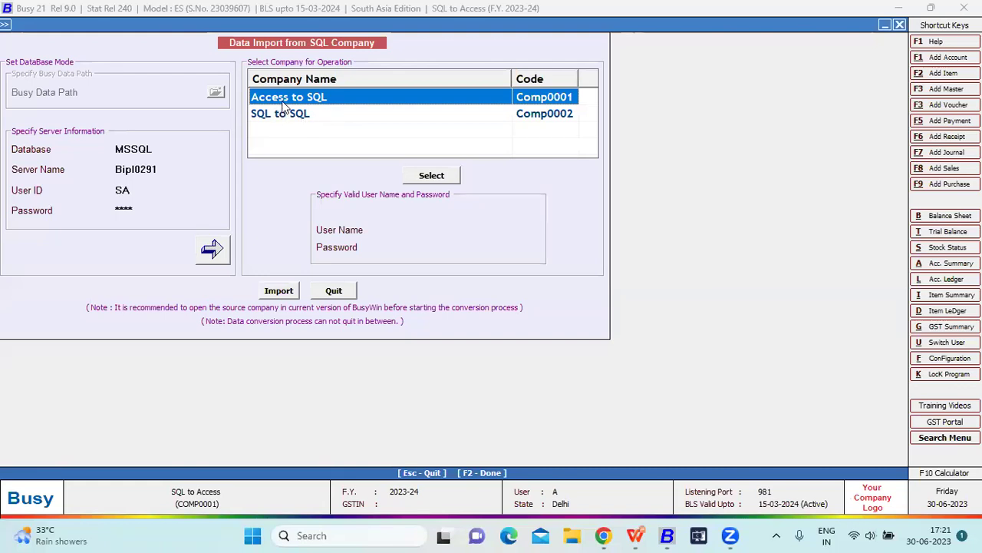
click(441, 181)
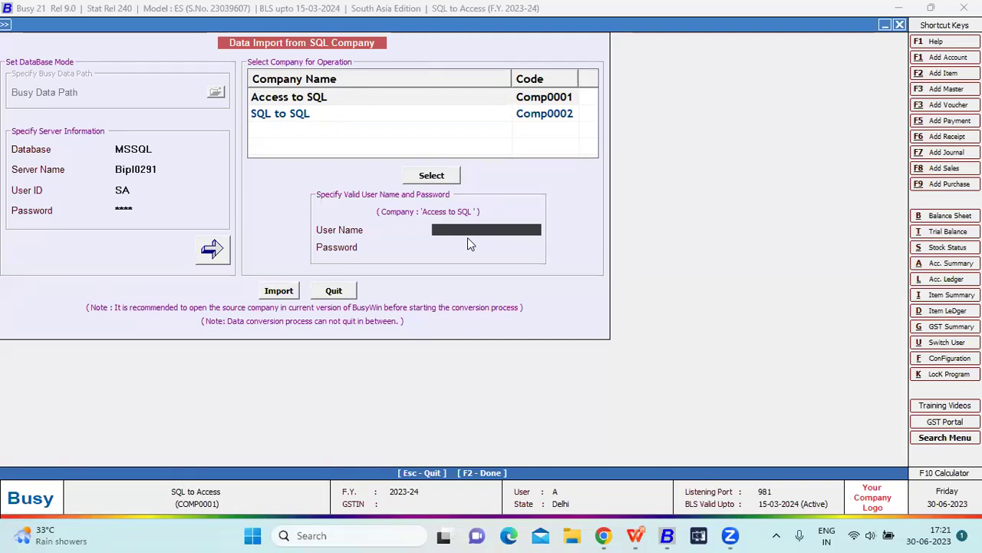
text(a)
key(Return)
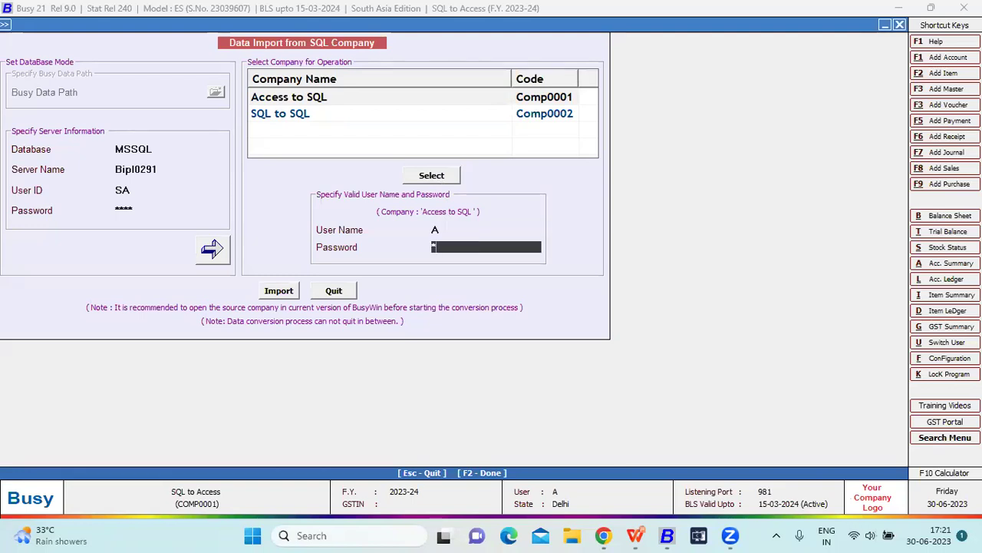
key(Return)
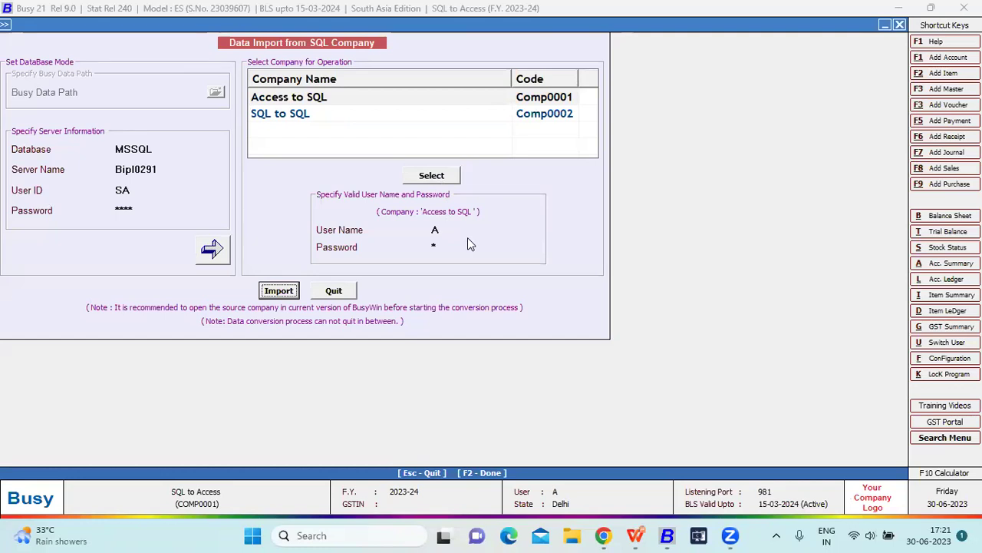
Import the Access to SQL data for the financial year starting 1-4-2023, confirming the conversion.
key(Return)
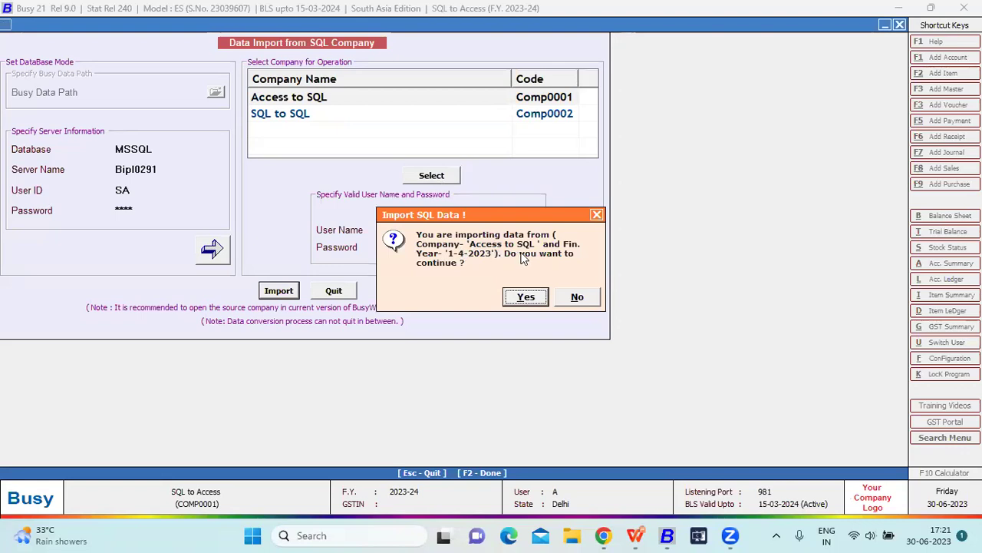
click(518, 298)
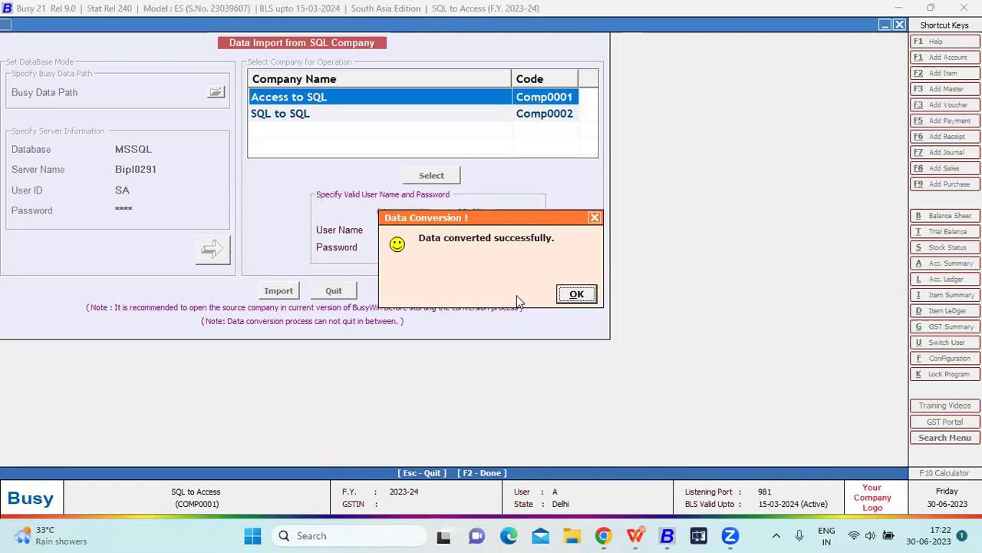
key(Return)
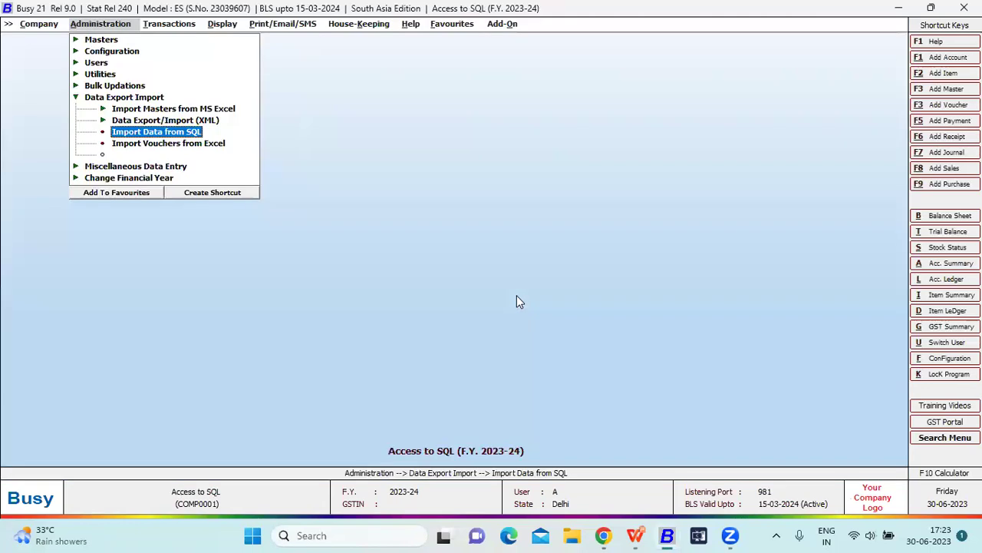
Display the Vouchers Statistics check list of the converted company and look over its voucher types.
key(alt+d)
key(c)
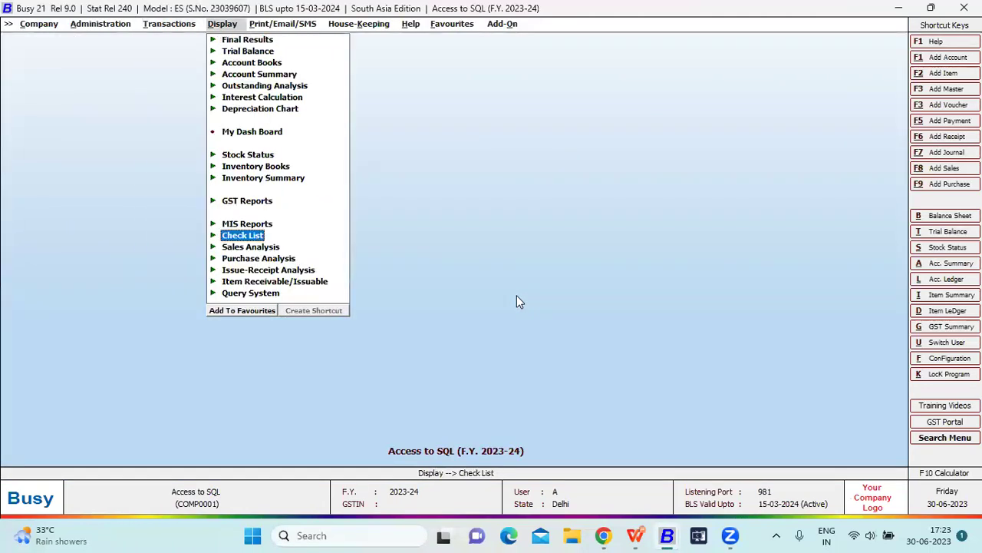
key(Return)
key(Down)
key(Return)
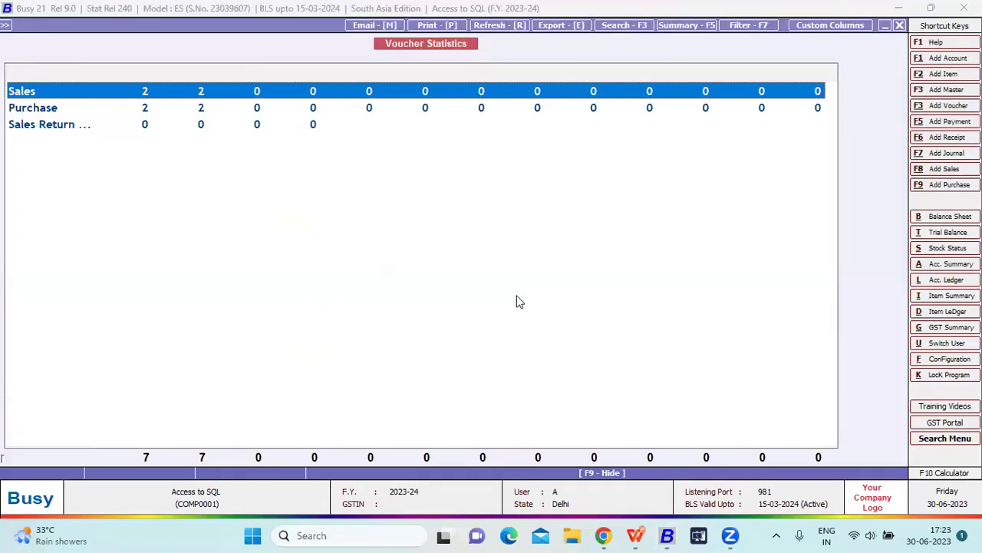
key(Down)
key(c)
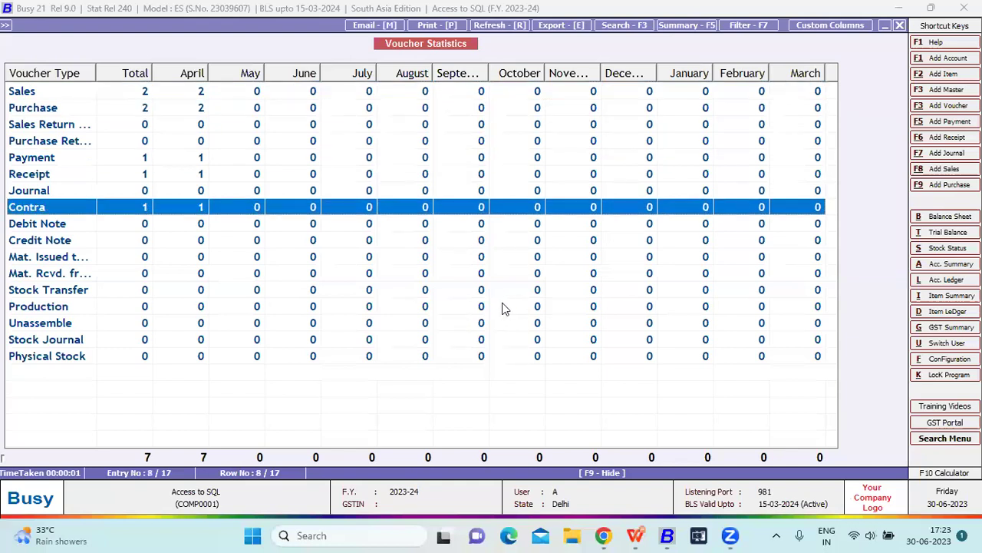
key(Up)
key(Home)
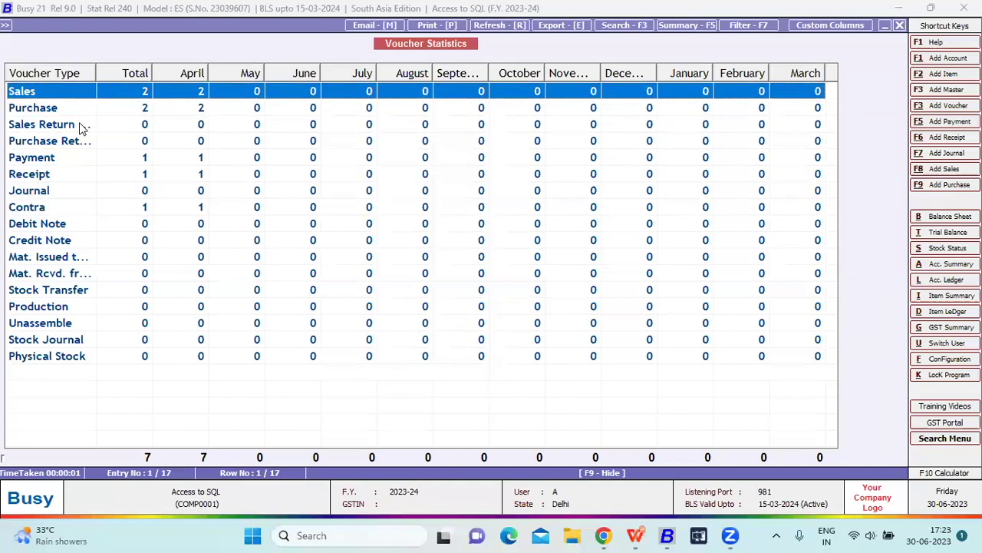
Inspect the April sales vouchers 1/2023-24 and 2/2023-24 from the statistics and return to the voucher types.
key(Return)
key(Return)
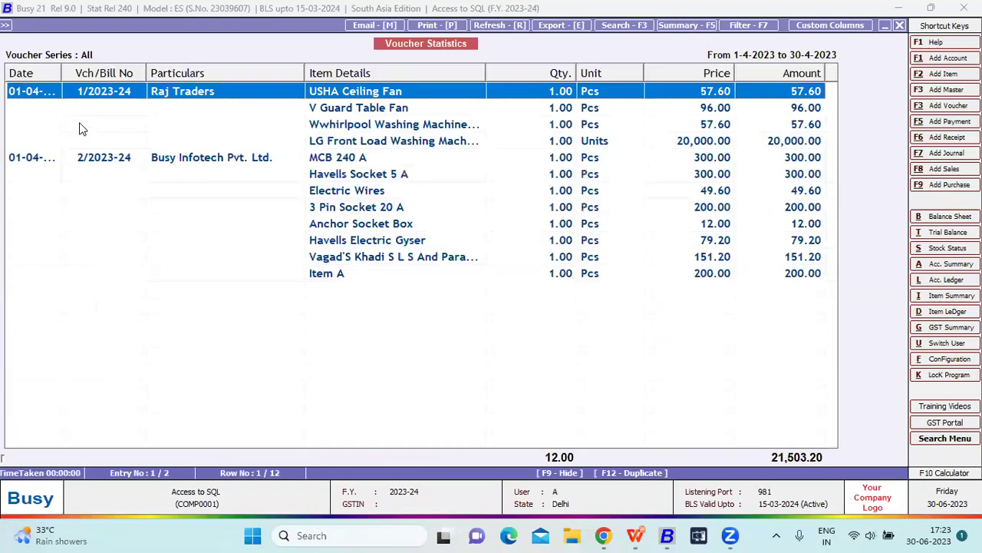
double_click(79, 124)
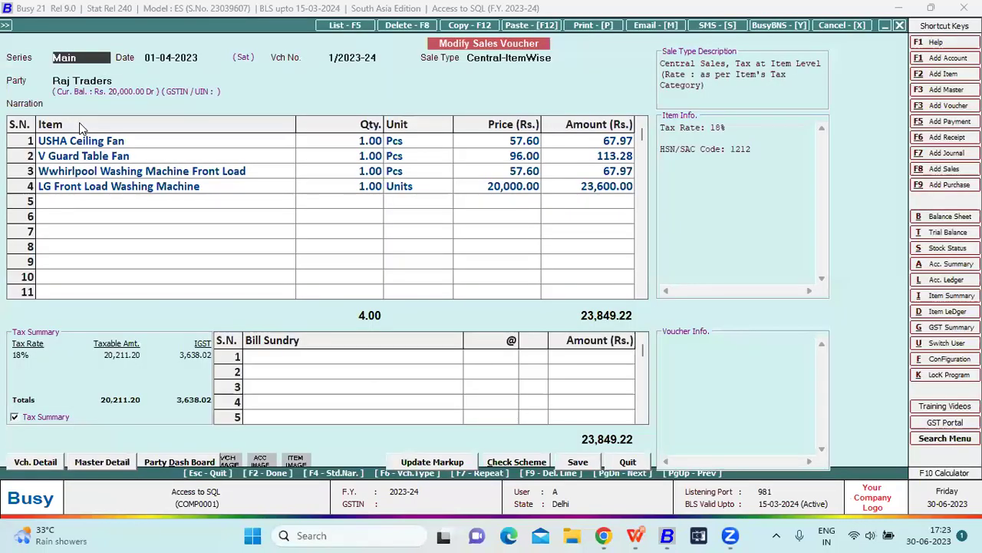
key(Escape)
key(Down)
key(Down)
key(Return)
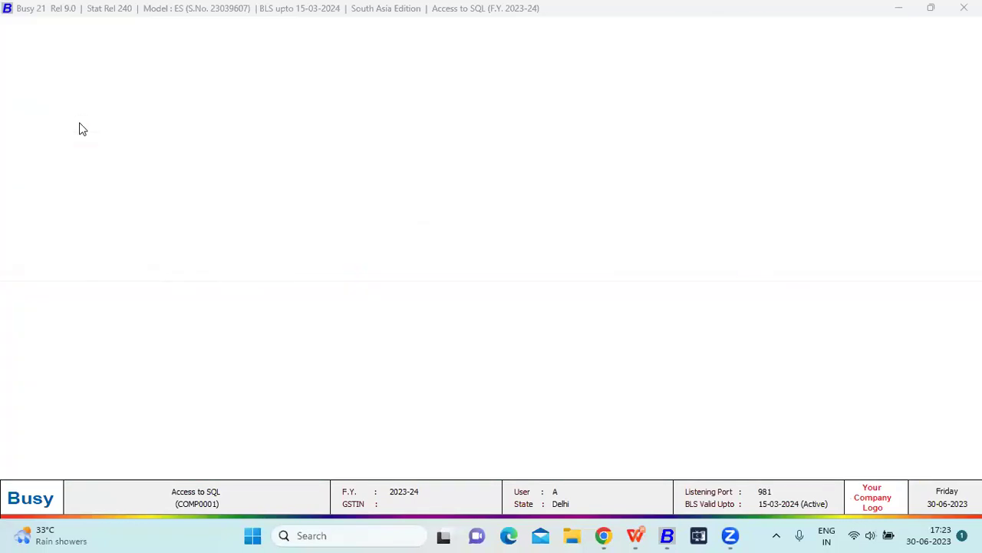
key(Escape)
key(Escape)
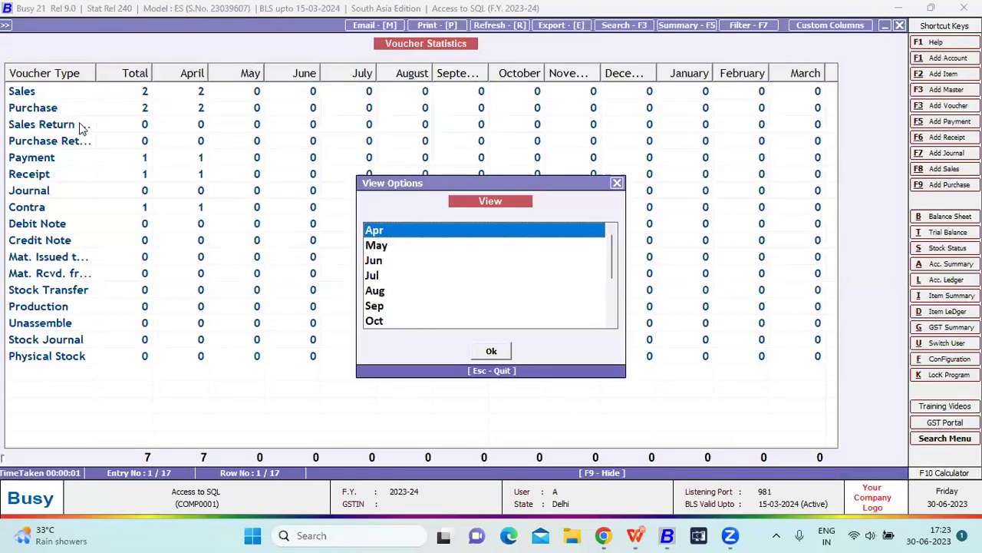
key(Escape)
Inspect the April purchase vouchers 1 and 2 from the statistics and return to the voucher types.
key(Down)
key(Return)
key(Return)
key(Return)
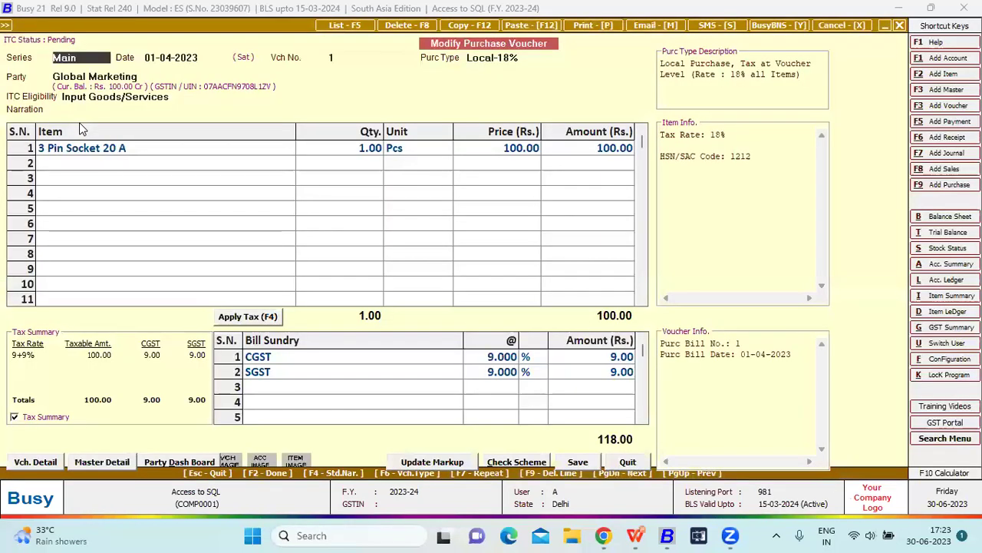
key(Escape)
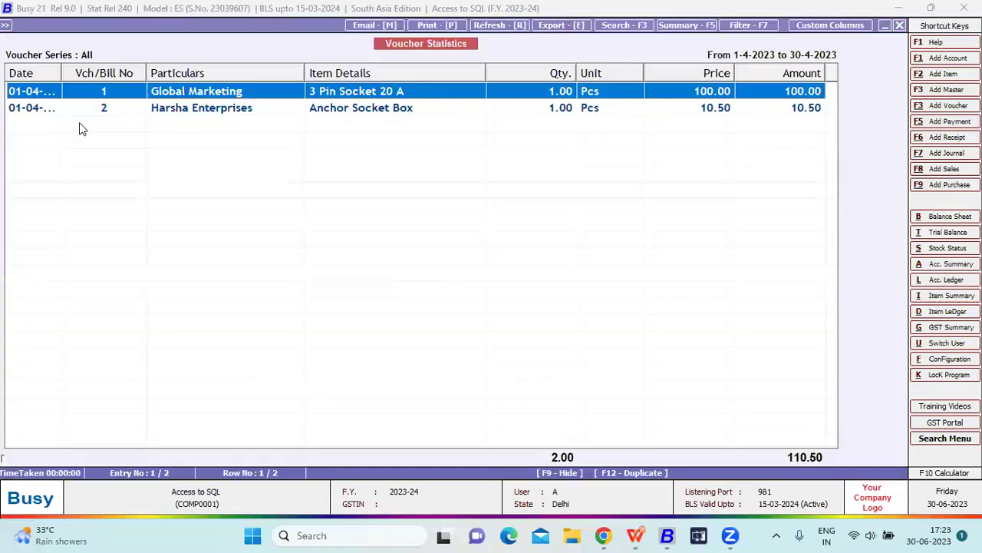
key(Down)
key(Return)
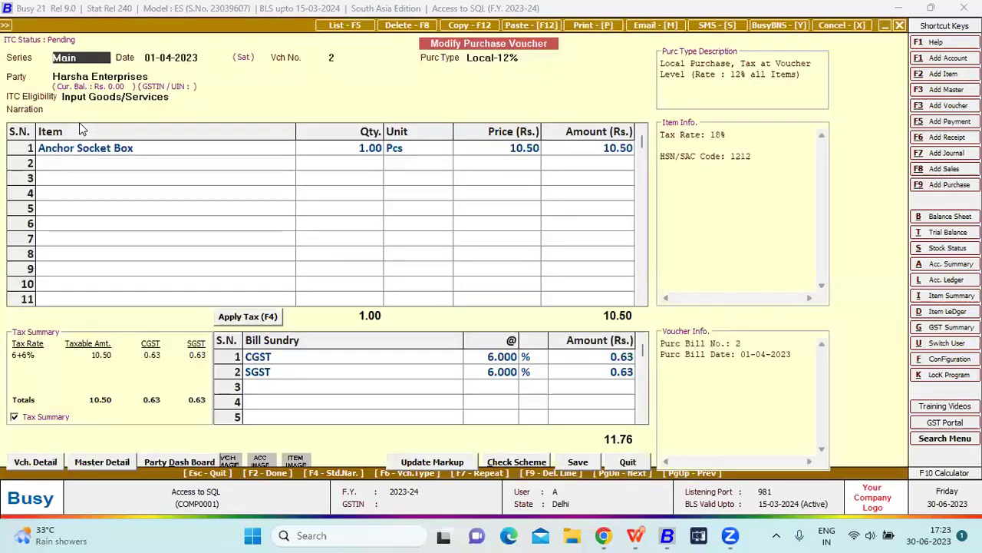
key(Escape)
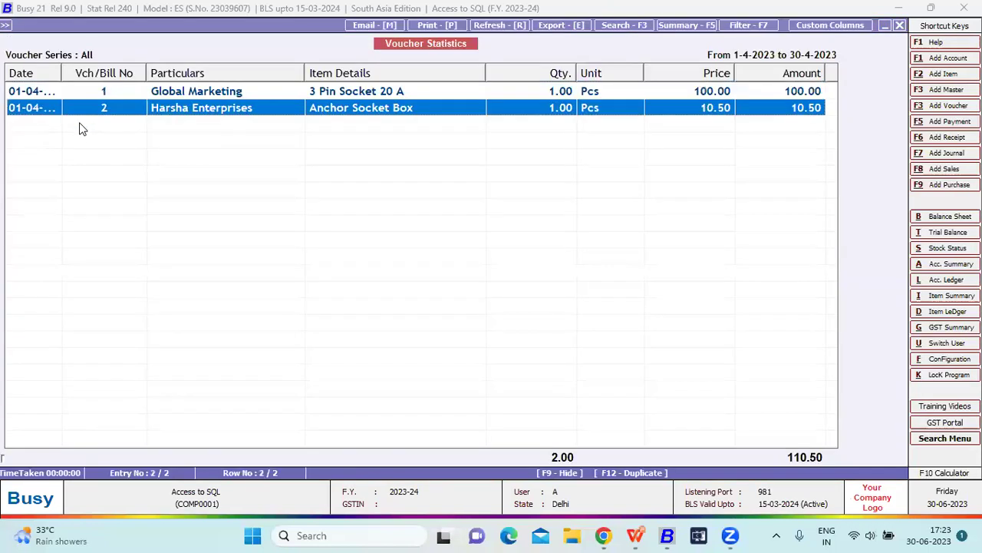
key(Escape)
key(Escape)
Inspect the April payment voucher from the statistics and return to the voucher types.
key(Down)
key(Down)
key(Down)
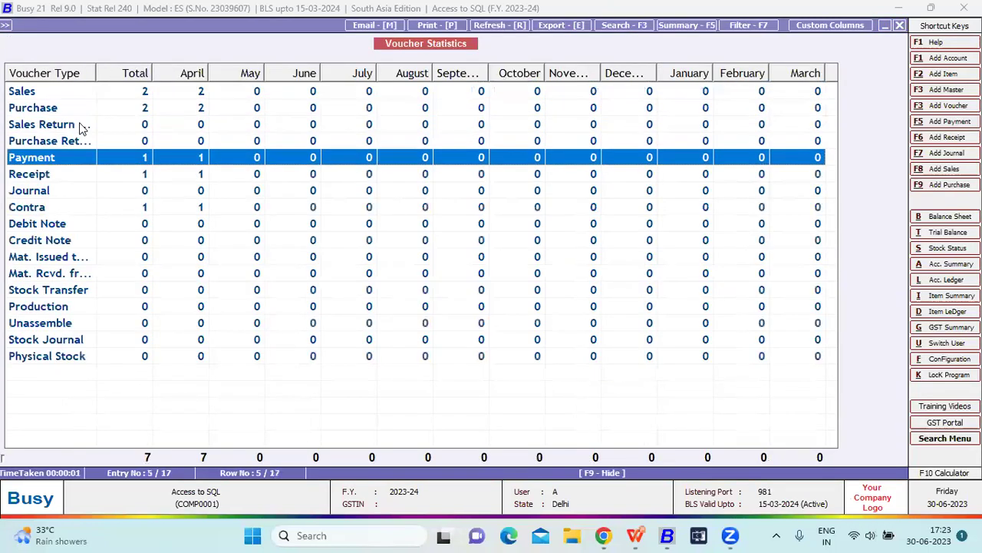
key(Return)
key(Return)
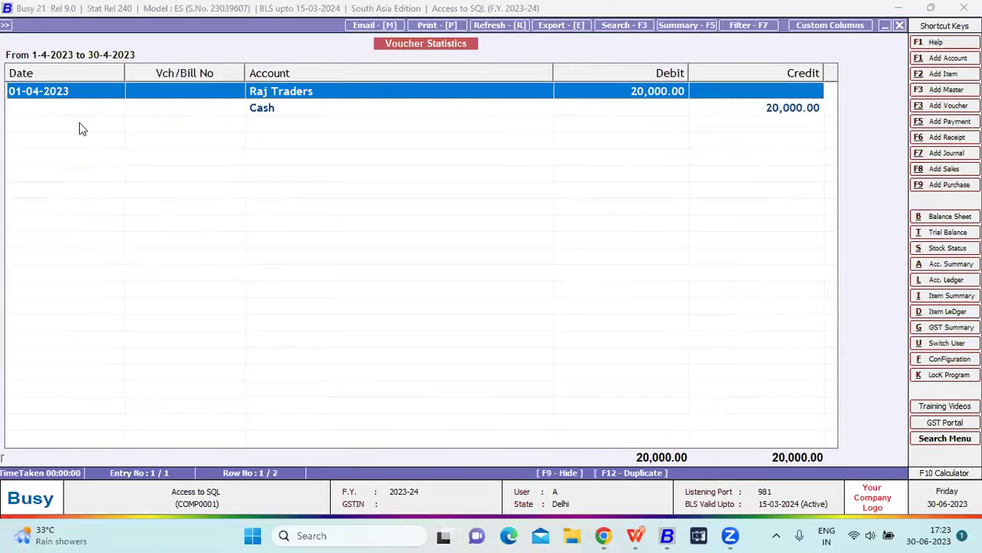
key(Return)
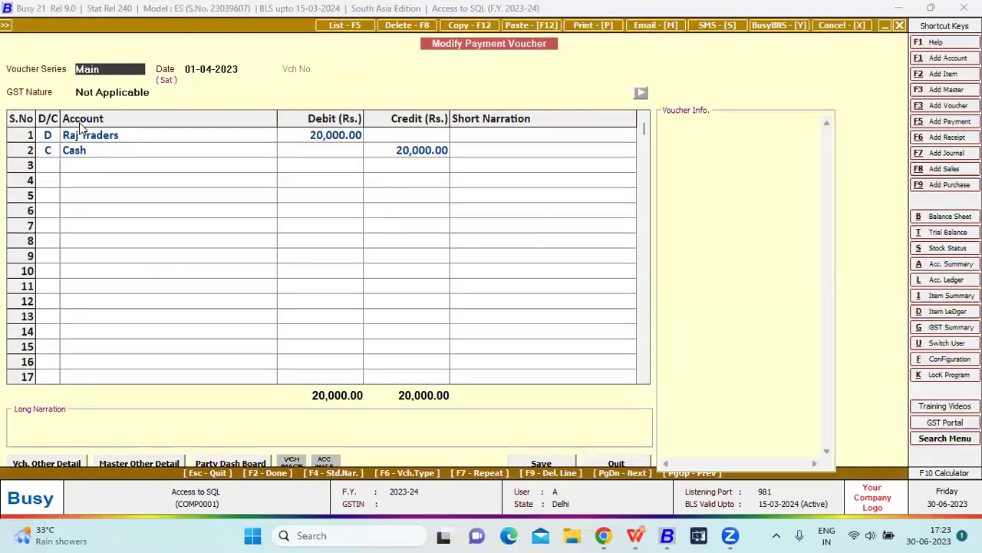
key(Escape)
key(Escape)
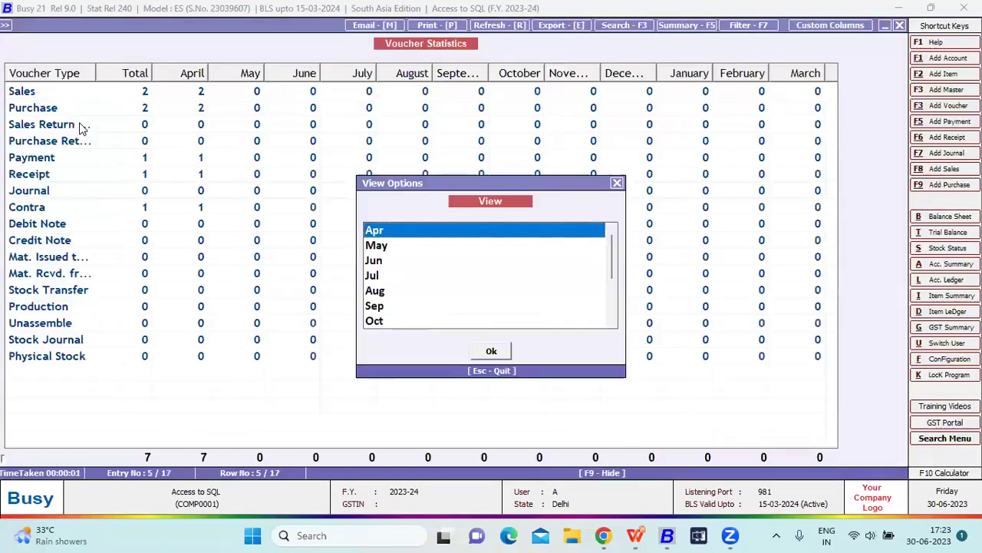
key(Escape)
Inspect the April receipt voucher from the statistics and return to the voucher types.
key(Down)
key(Return)
key(Return)
key(Return)
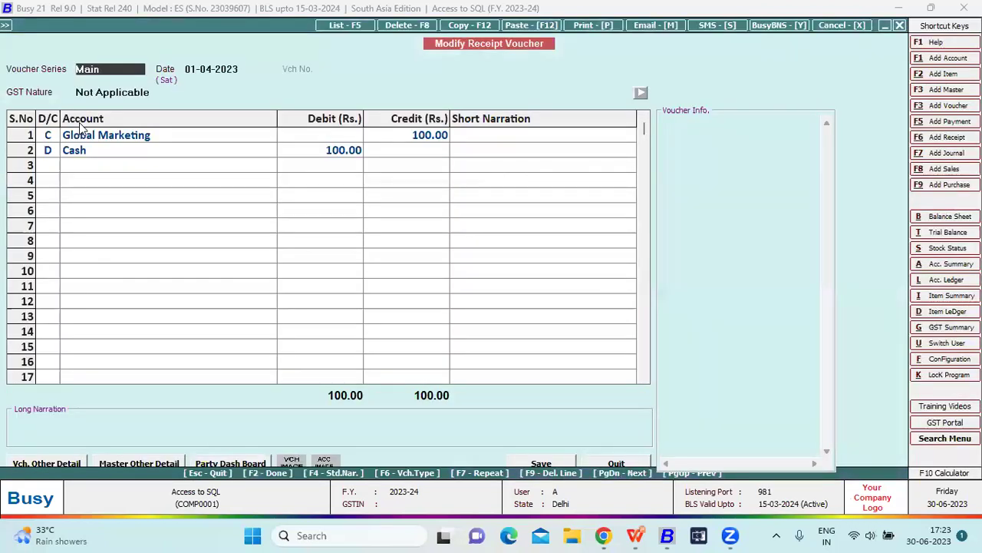
key(Escape)
key(Escape)
key(Escape)
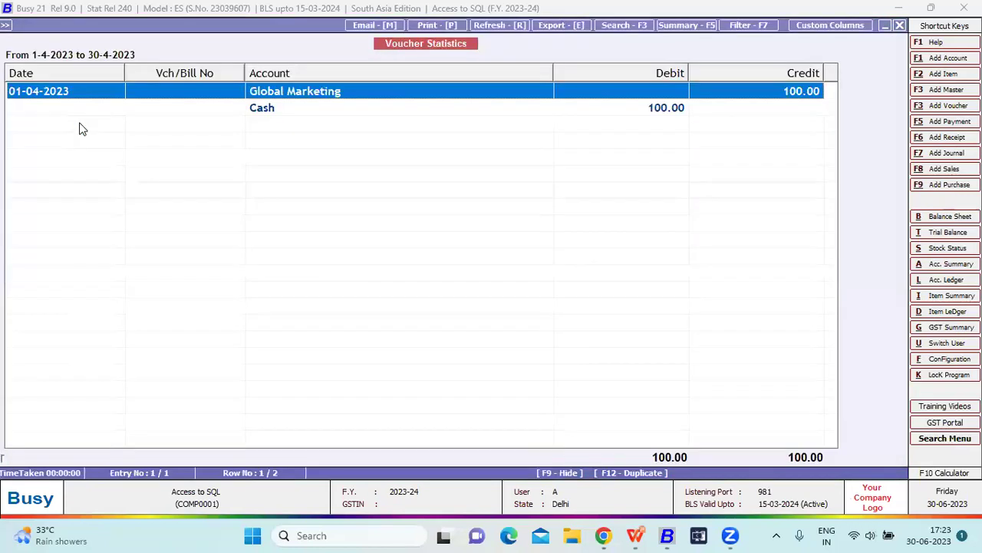
Inspect the April contra voucher and close the voucher statistics.
key(Down)
key(Down)
key(Return)
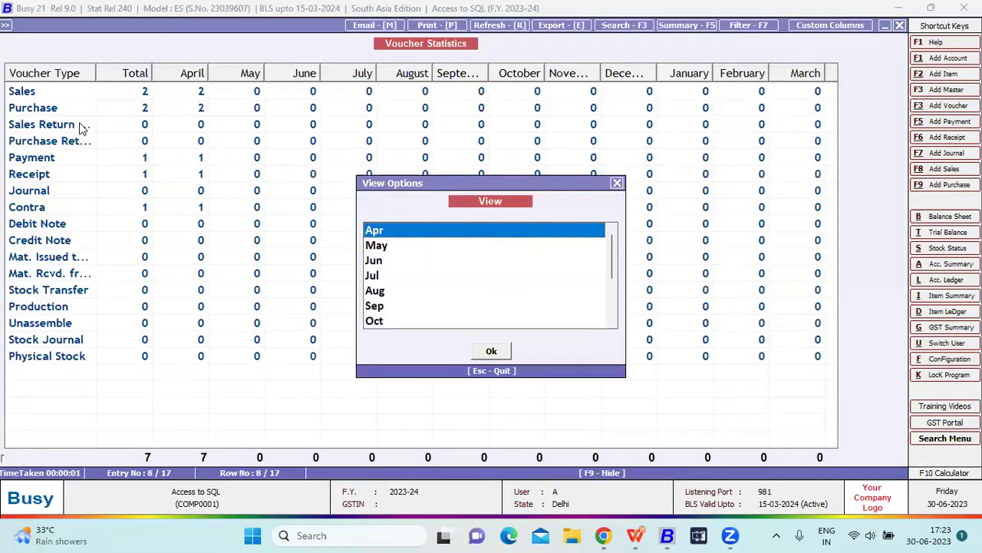
key(Return)
key(Return)
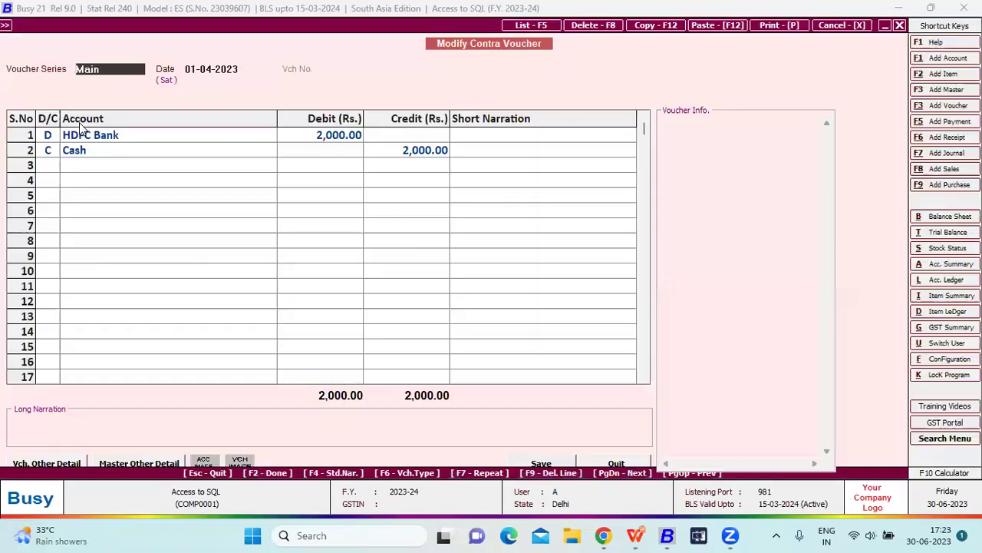
key(Escape)
key(Escape)
key(Escape)
key(Escape)
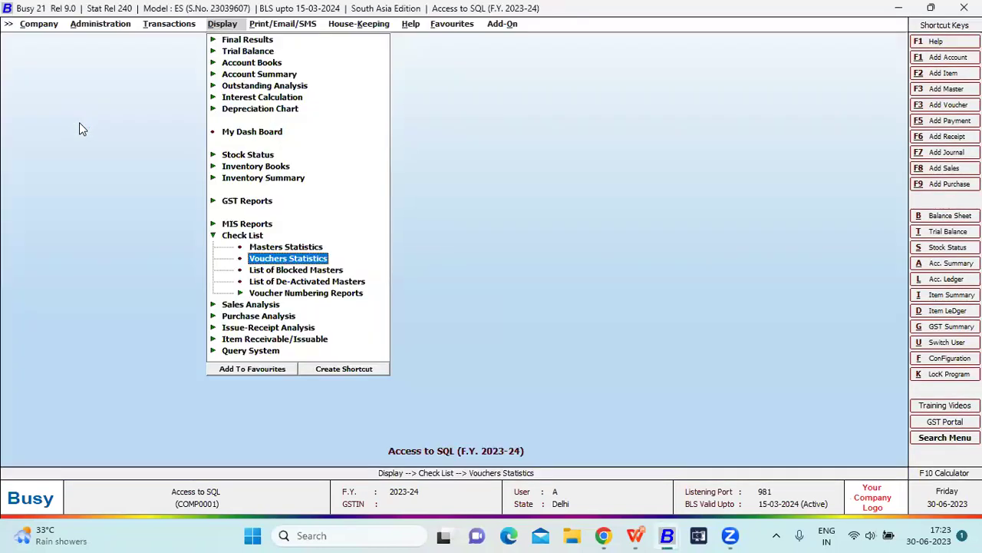
Display the Change Financial Year options available in the converted company.
key(Left)
key(Left)
key(Left)
key(Up)
key(Up)
key(Up)
key(Up)
key(Up)
key(Up)
key(Right)
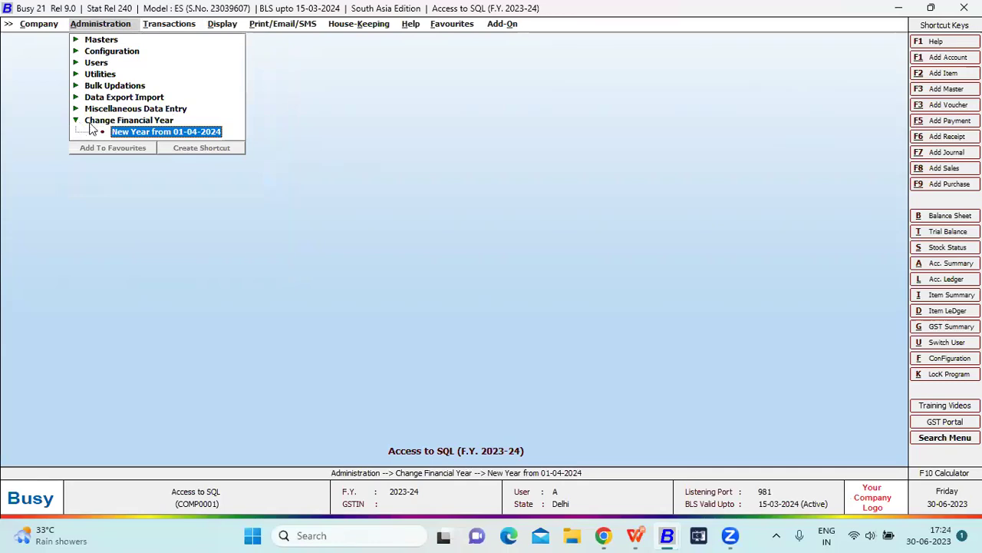
Switch to the source SQL company's Busy window and create a new financial year starting from 01-04-2024.
mouse_move(665, 535)
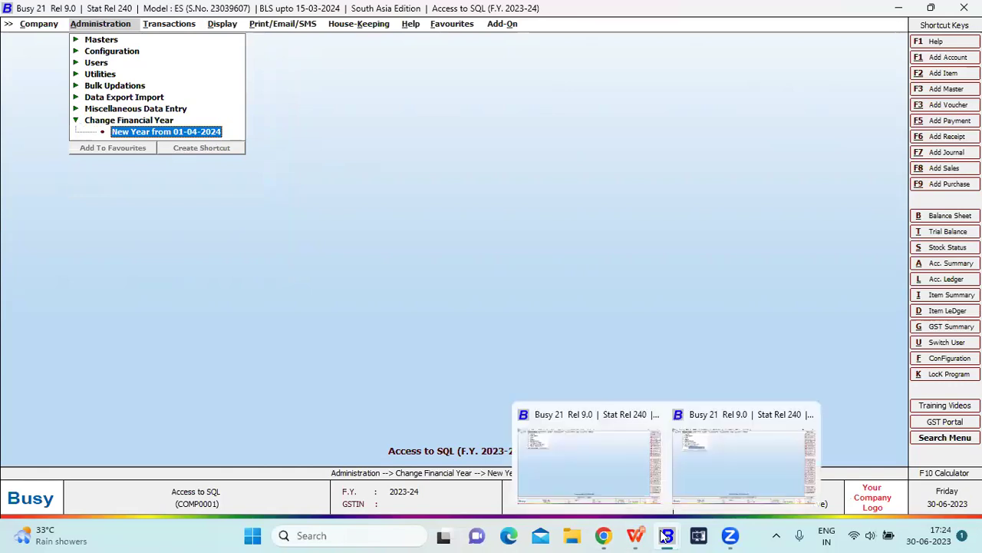
click(620, 478)
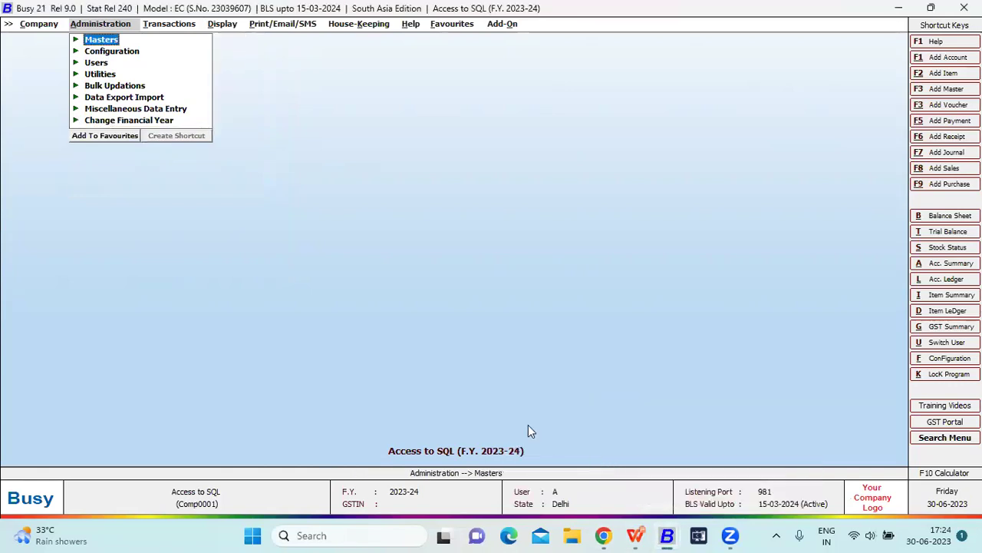
key(Up)
key(Return)
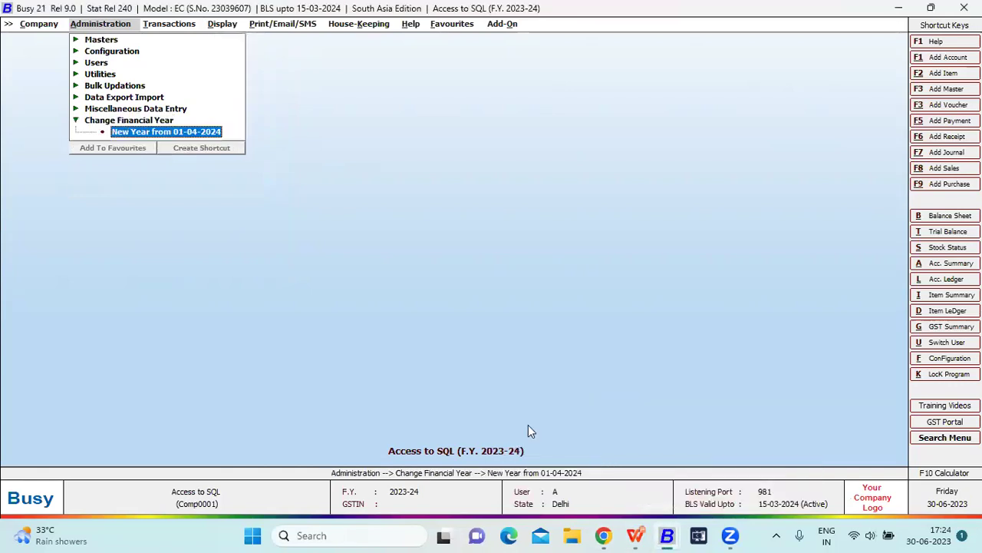
key(Return)
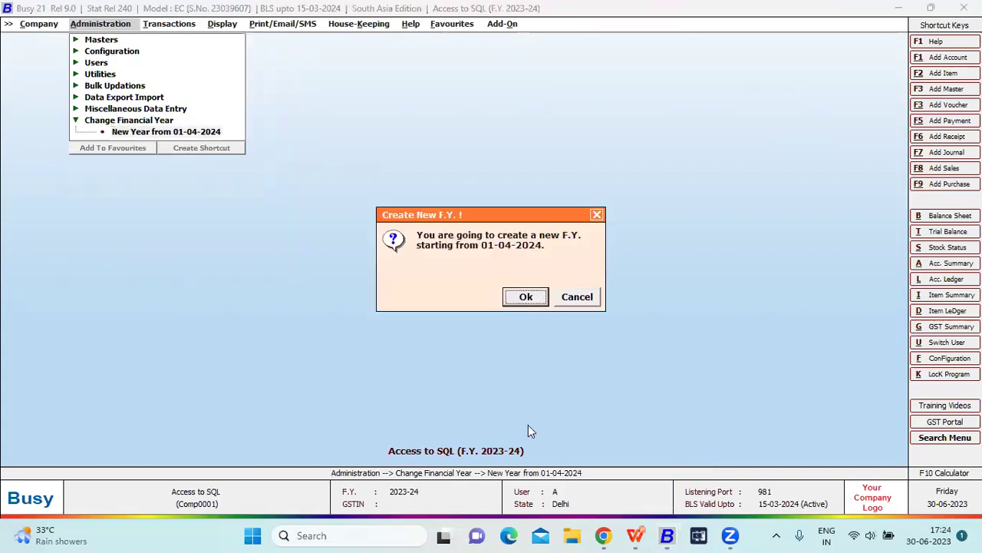
key(Return)
key(Return)
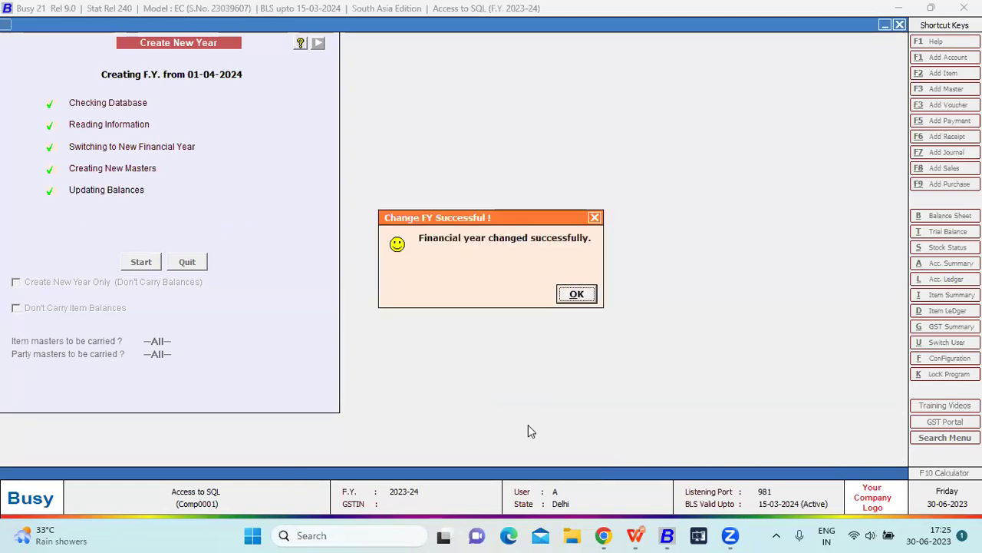
key(Return)
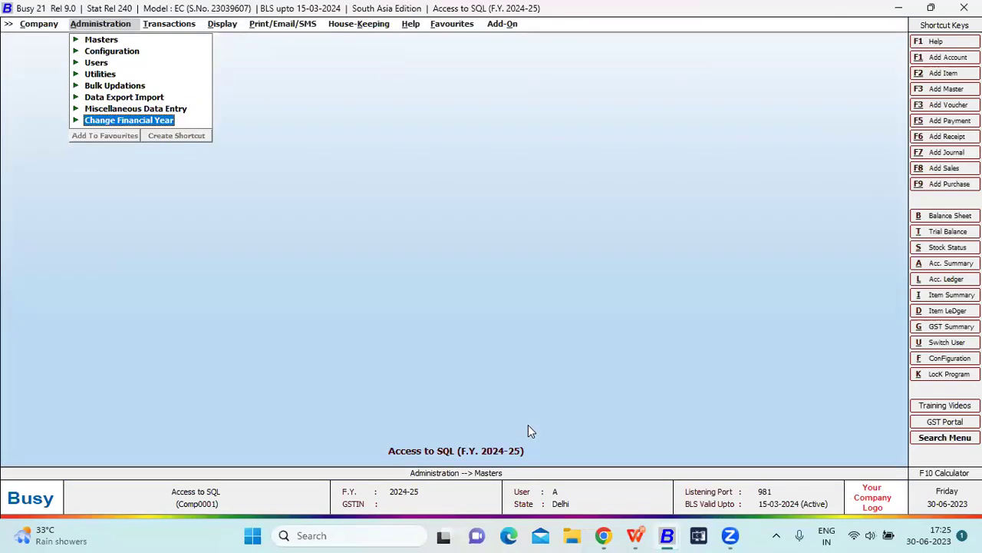
Display the Change Financial Year options in the source company's 2024-25 year.
key(Right)
key(Left)
key(Return)
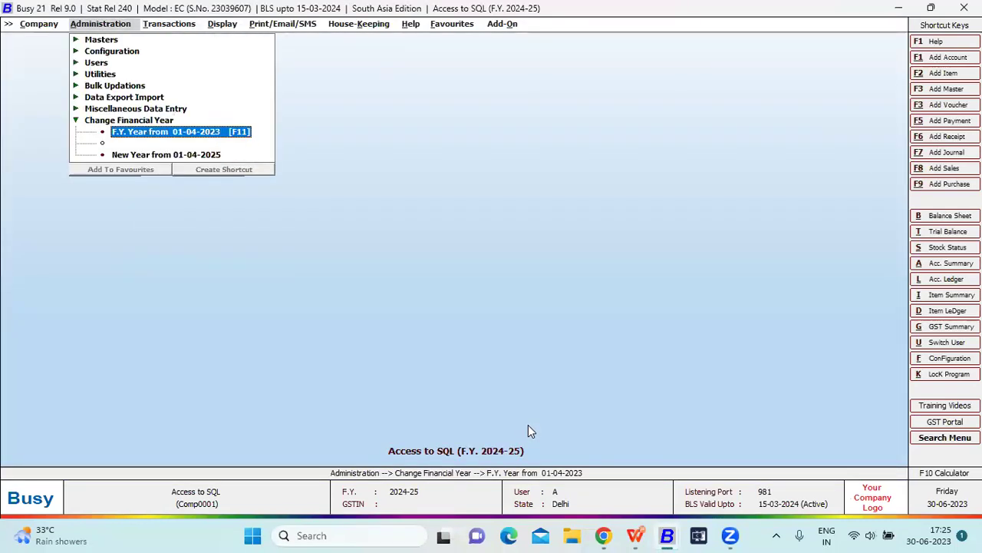
Start a purchase voucher dated 01-04-2024 with voucher number 1 and purchase type Local-ItemWise.
key(Right)
key(Return)
key(Down)
key(Down)
key(Down)
key(Return)
key(Return)
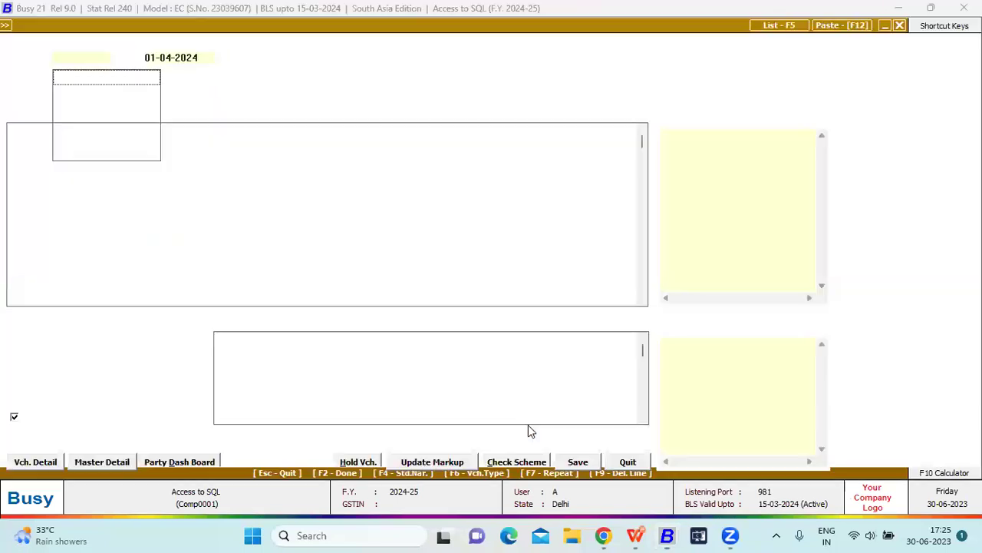
key(Return)
key(Return)
text(1)
key(Return)
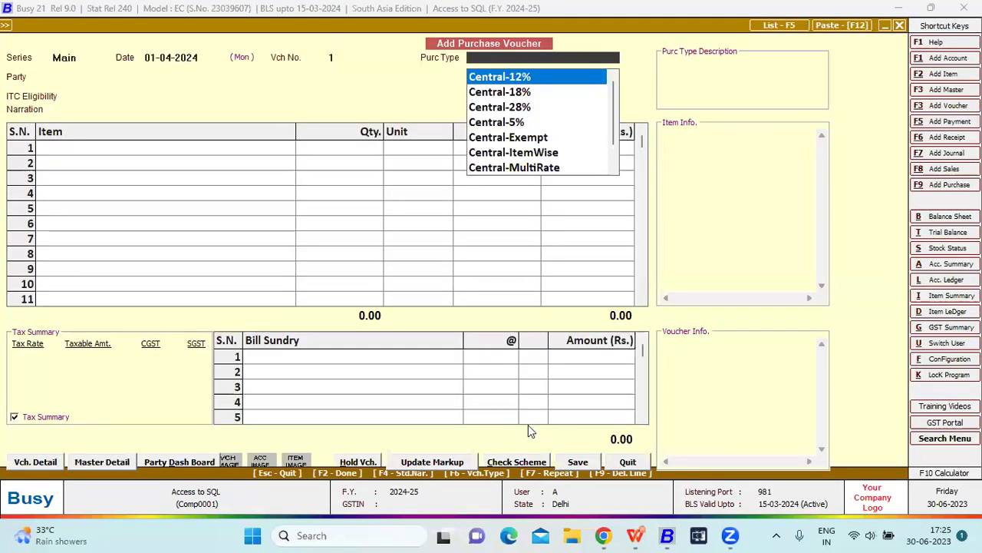
text(item)
key(Down)
key(Return)
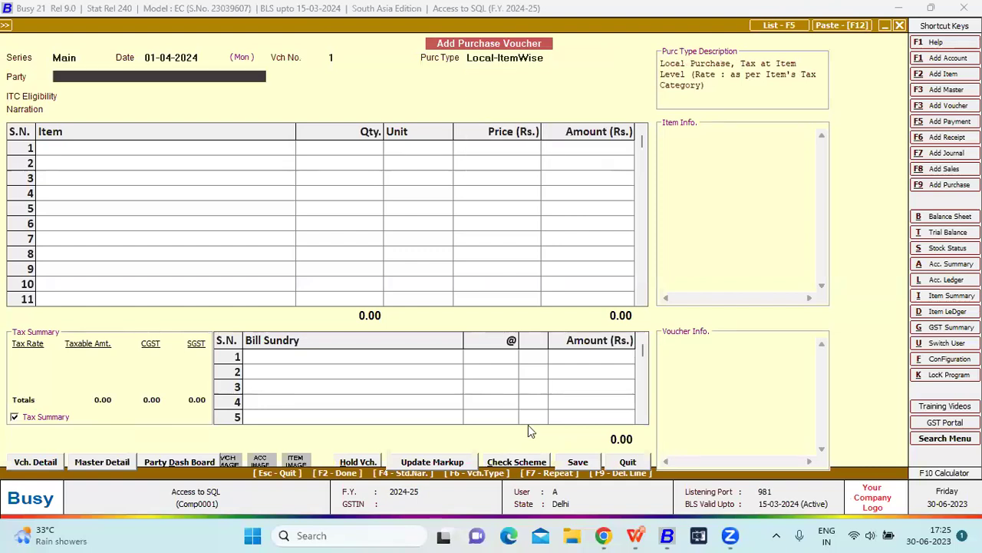
Set the purchase voucher's party to Global Marketing with ITC eligibility Input Goods/Services and a blank narration.
key(Down)
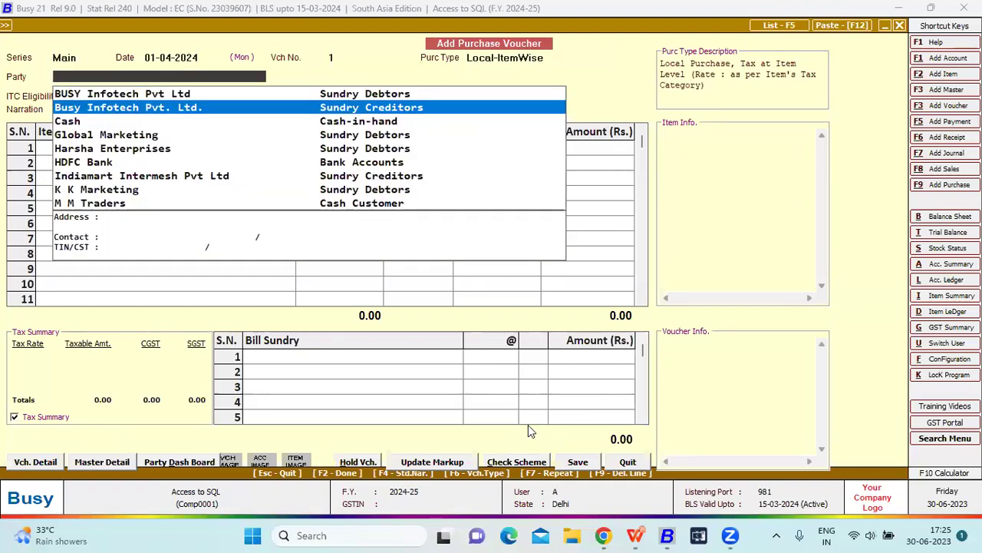
key(Down)
key(Down)
key(Return)
key(Return)
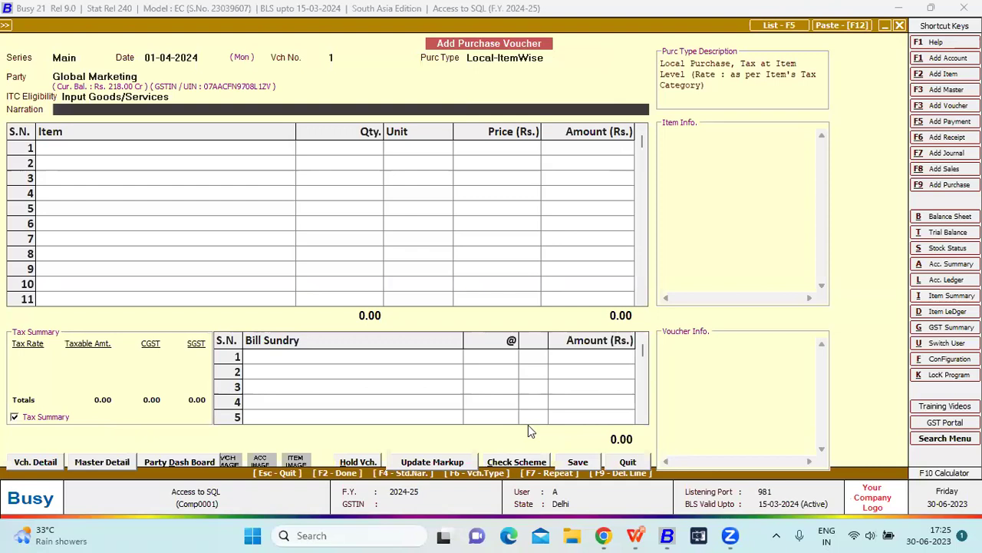
key(Return)
Enter the item 3 Pin Socket 20 A with quantity 1 Pcs at a price of Rs. 100.00.
key(Return)
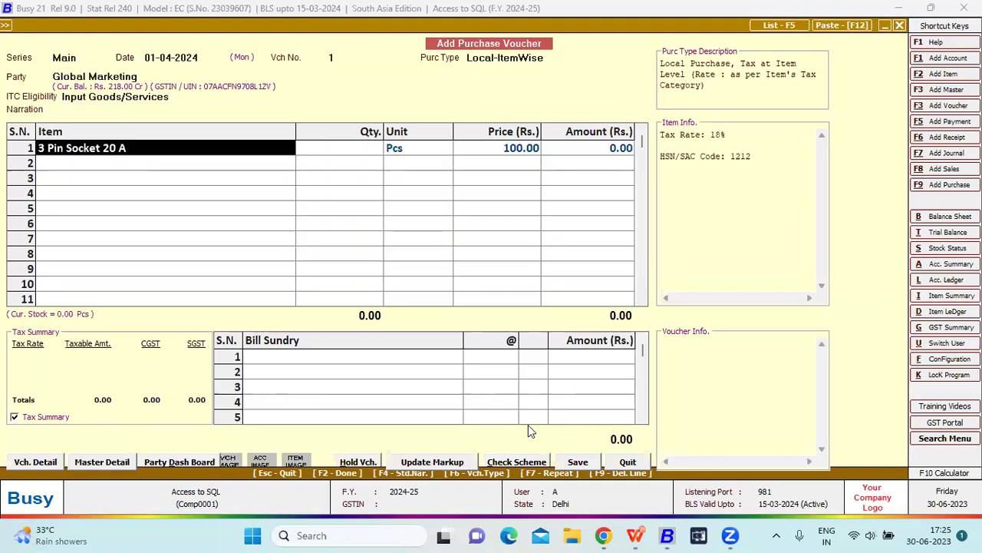
key(Return)
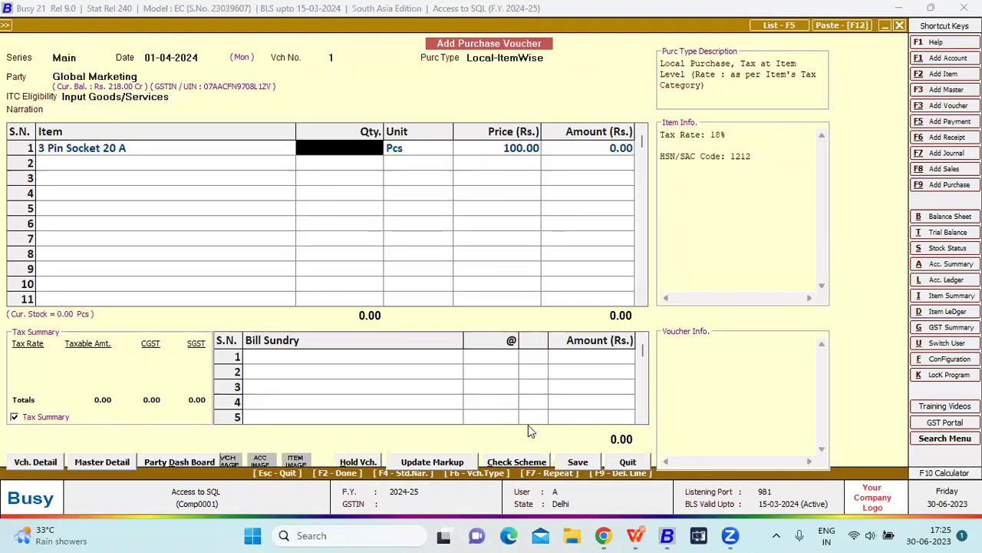
text(1)
key(Return)
key(F2)
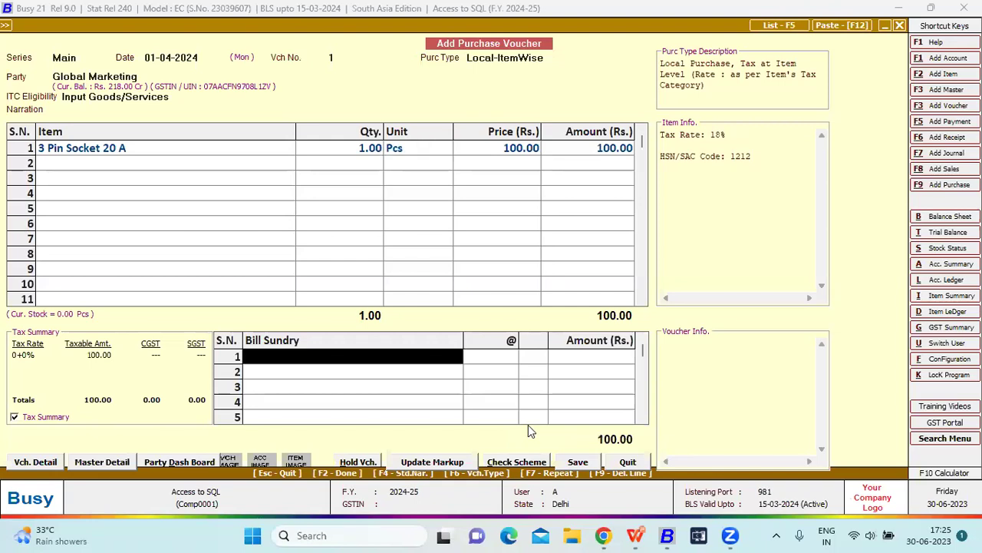
key(Up)
key(Return)
key(Return)
key(Return)
key(Return)
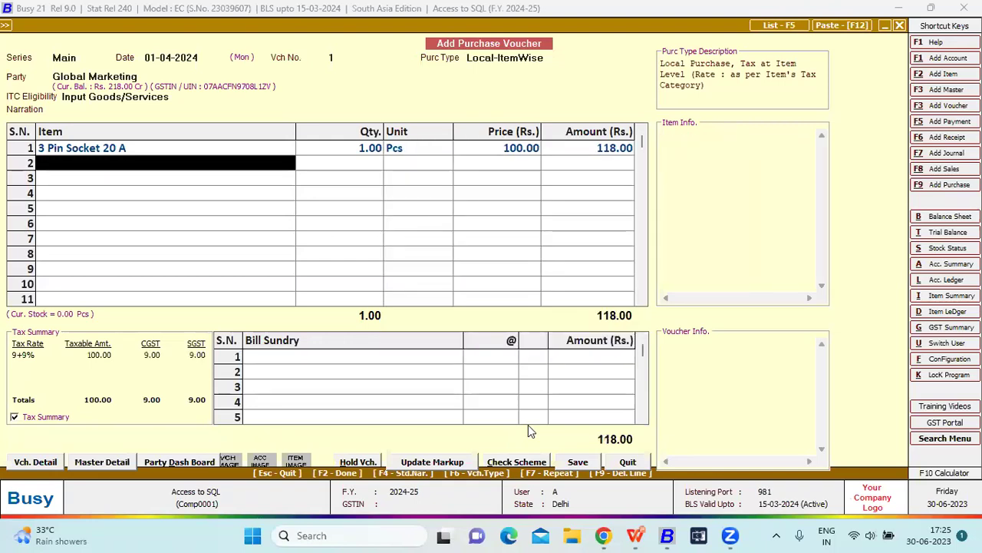
Save the purchase voucher with bill number 1 dated 01-04-2024 and leave the voucher entry form.
key(Return)
key(Return)
key(Return)
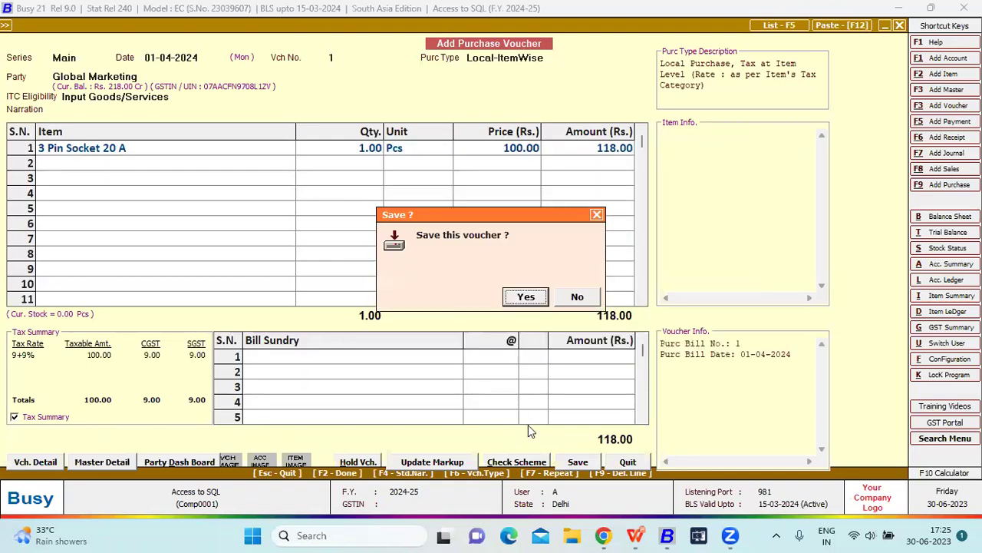
key(Return)
key(Escape)
key(Return)
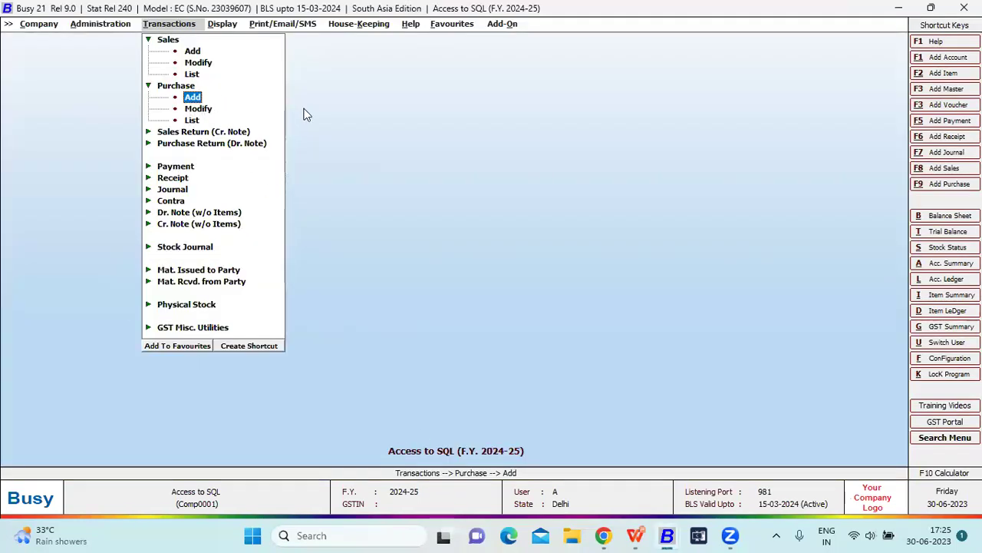
Compare the Change Financial Year options of the converted company with those of the source SQL company.
mouse_move(654, 528)
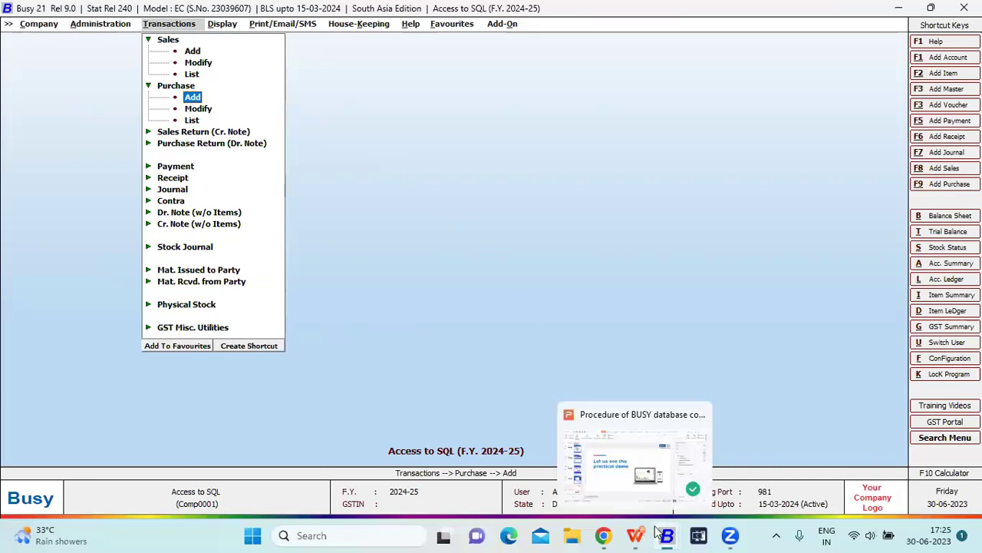
click(732, 475)
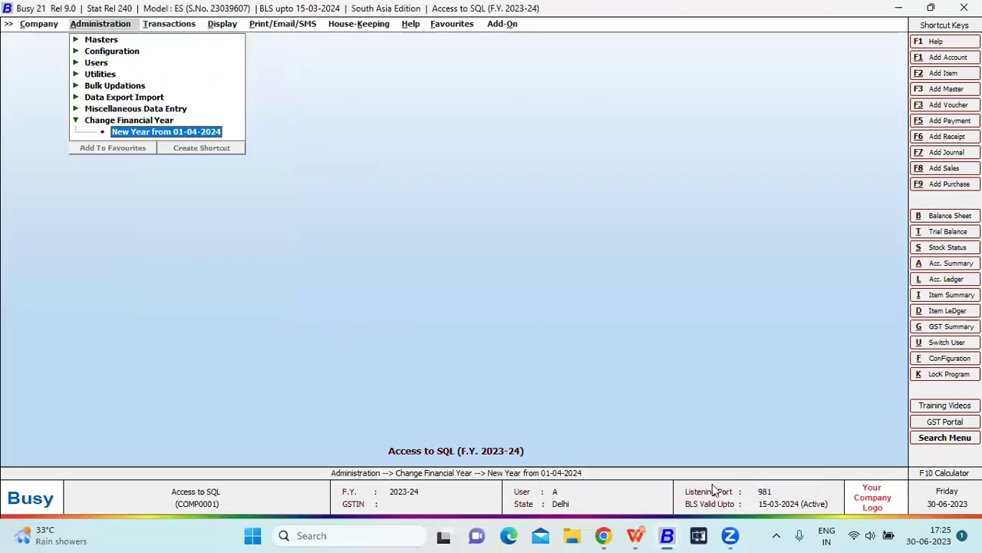
click(608, 449)
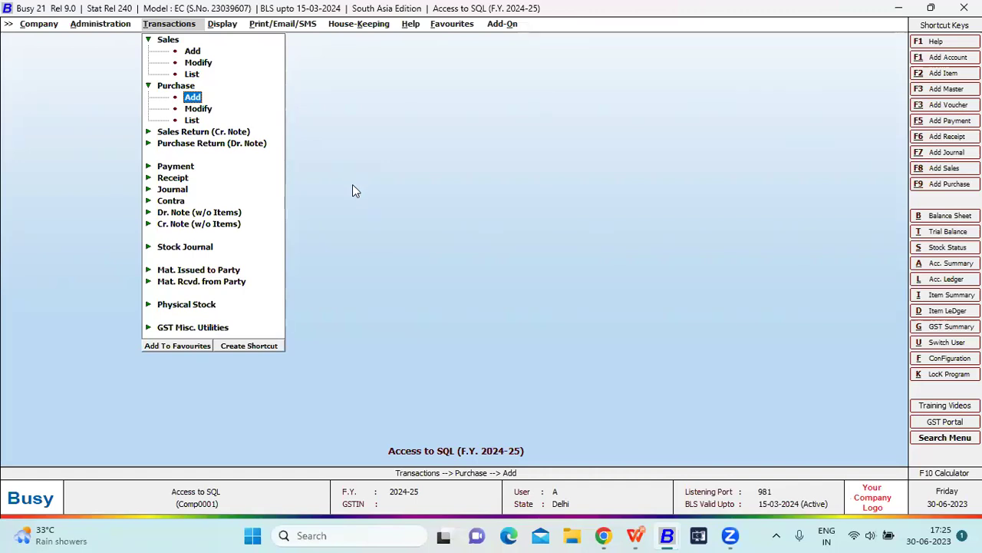
key(Left)
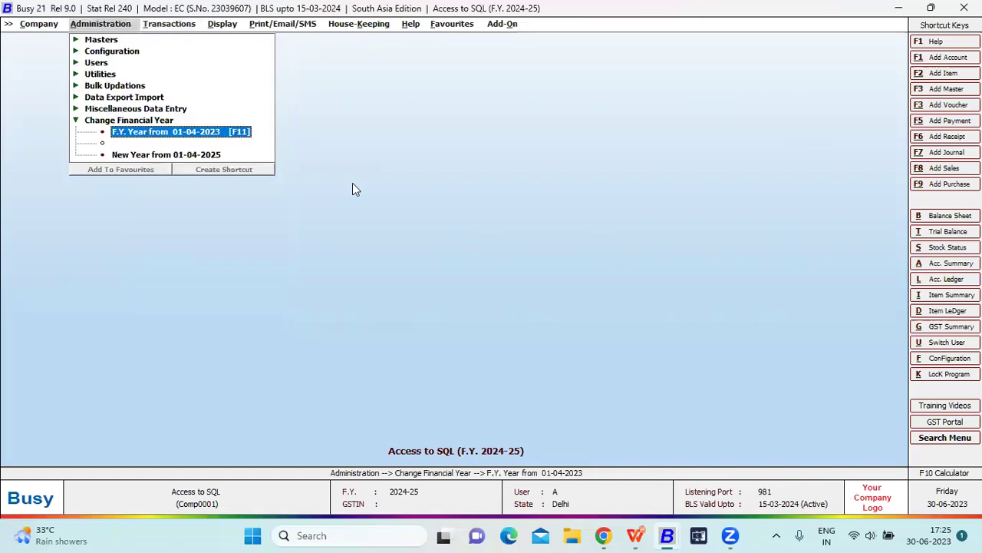
key(Left)
key(F11)
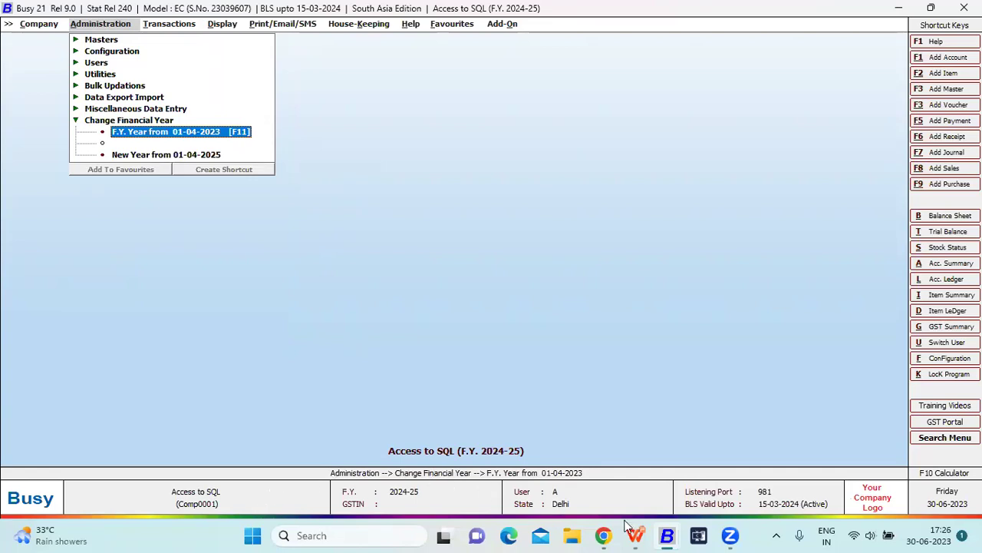
Switch to the converted Access company's window and create a new financial year from 01-04-2024, carrying all balances and masters.
mouse_move(666, 535)
click(714, 475)
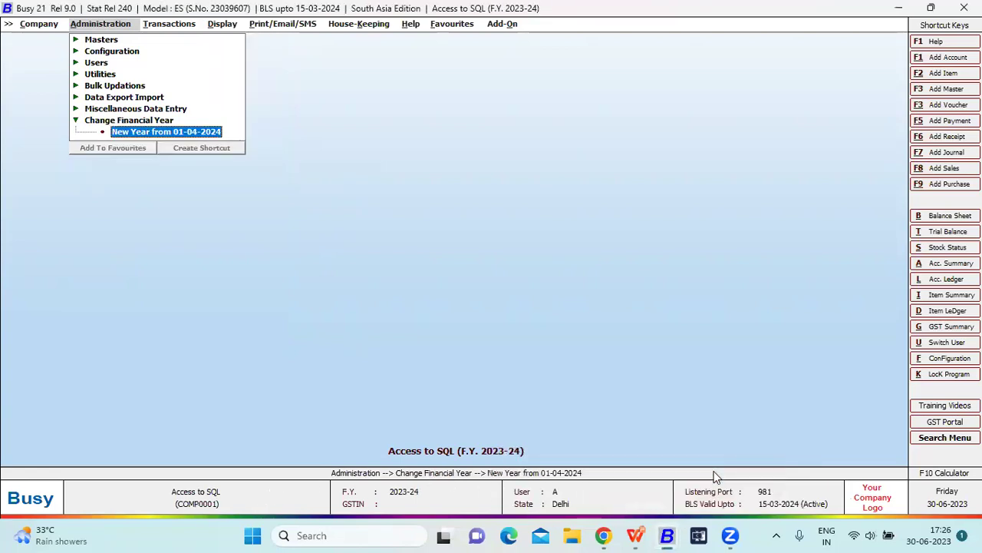
key(Return)
key(Return)
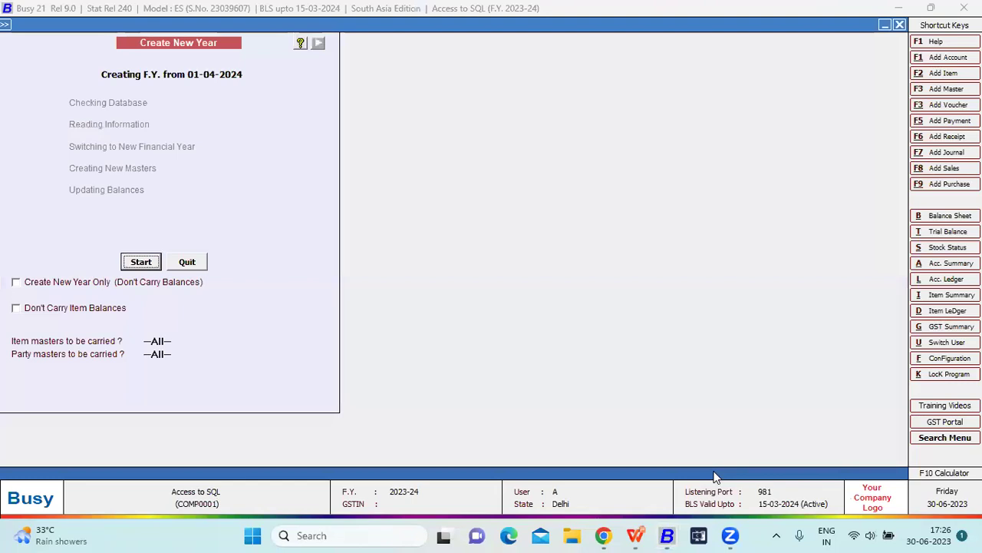
key(Return)
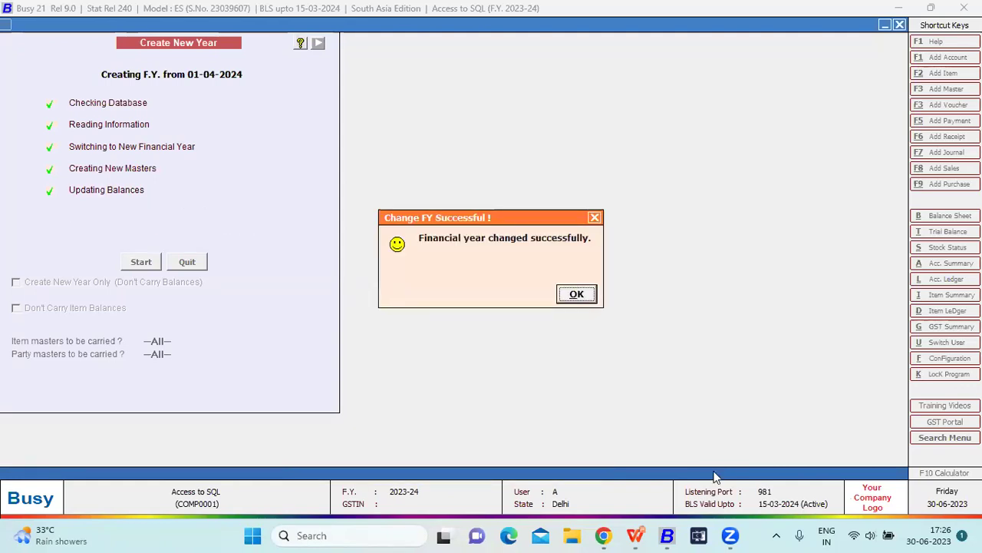
key(Return)
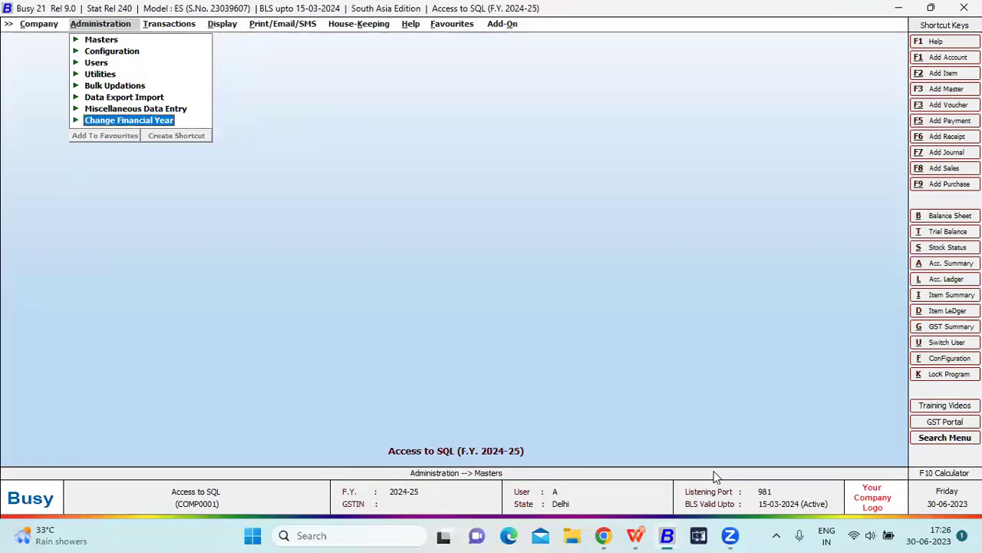
Open Import Data from SQL in the converted company's 2024-25 financial year.
key(Up)
key(Up)
key(Return)
key(Down)
key(Down)
key(Return)
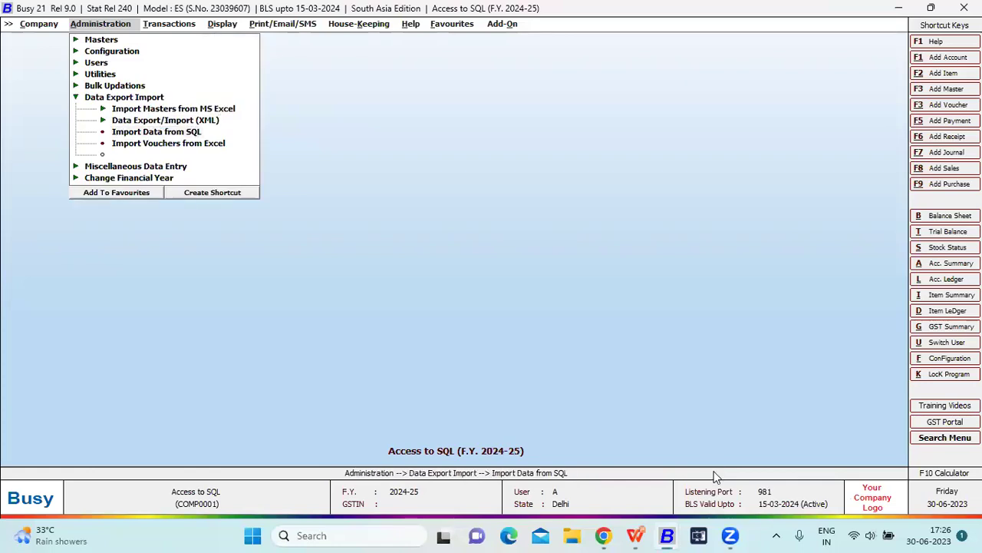
key(Return)
key(Return)
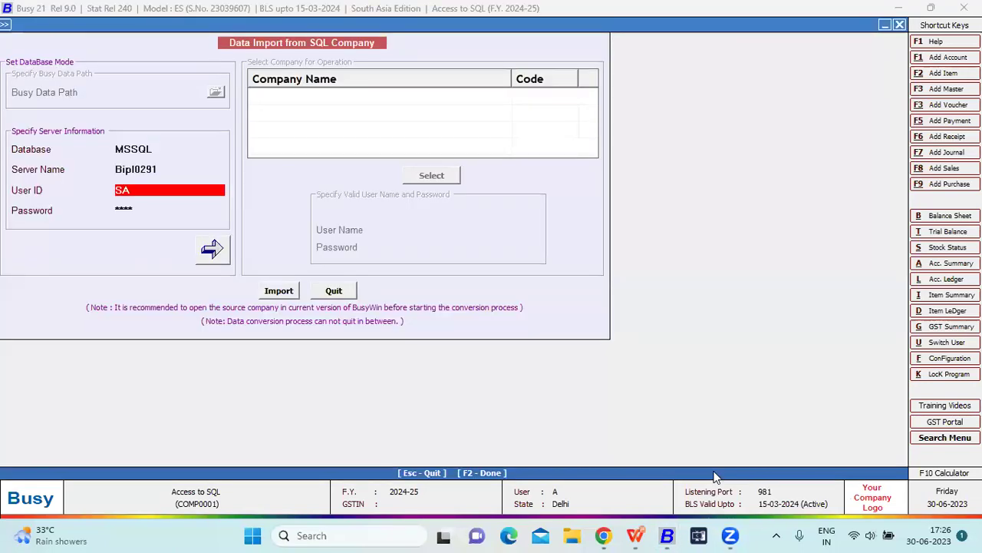
Load the company list from the MSSQL server Bipl0291 using the prefilled login details.
key(Return)
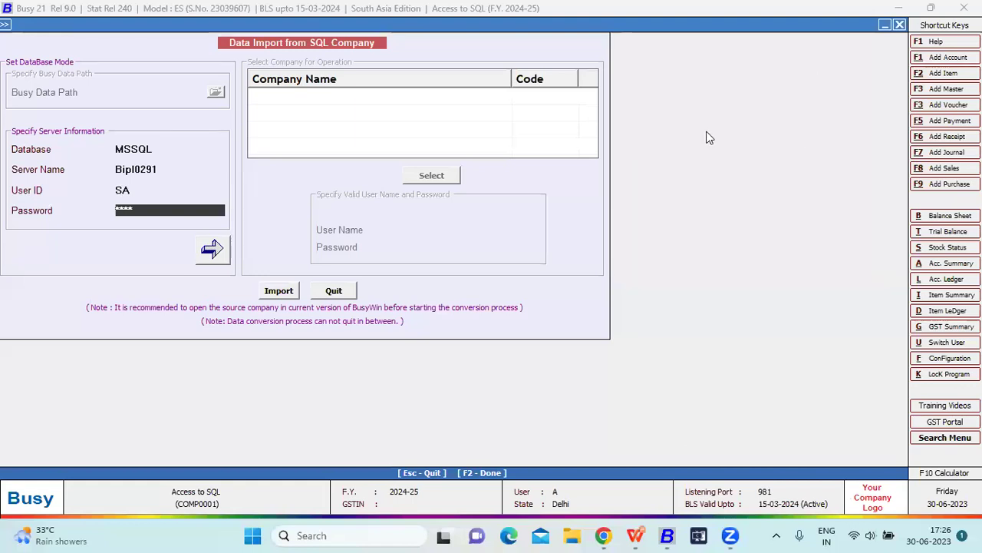
click(166, 171)
click(140, 213)
click(212, 249)
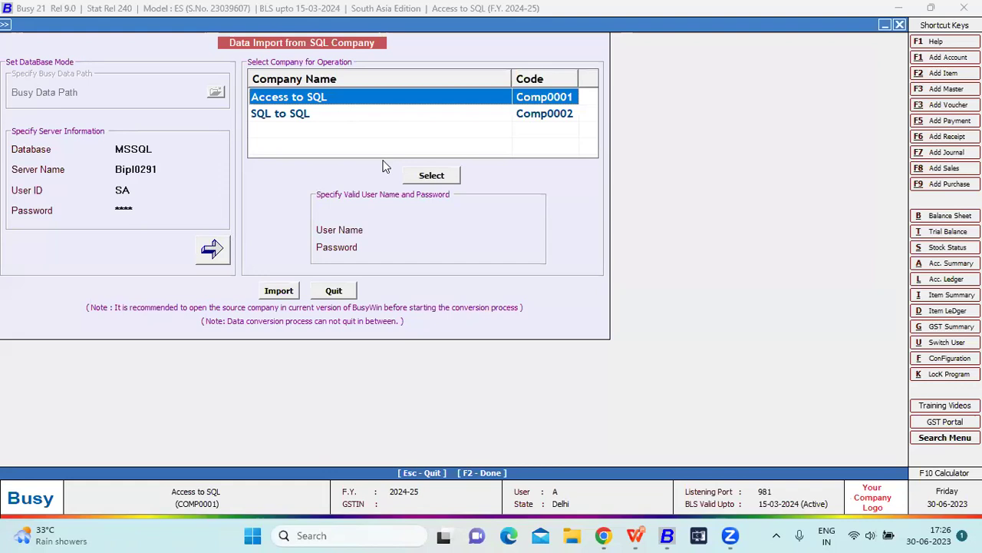
Select the Access to SQL company, enter its user name and password, and import its data for the financial year starting 1-4-2024.
click(442, 177)
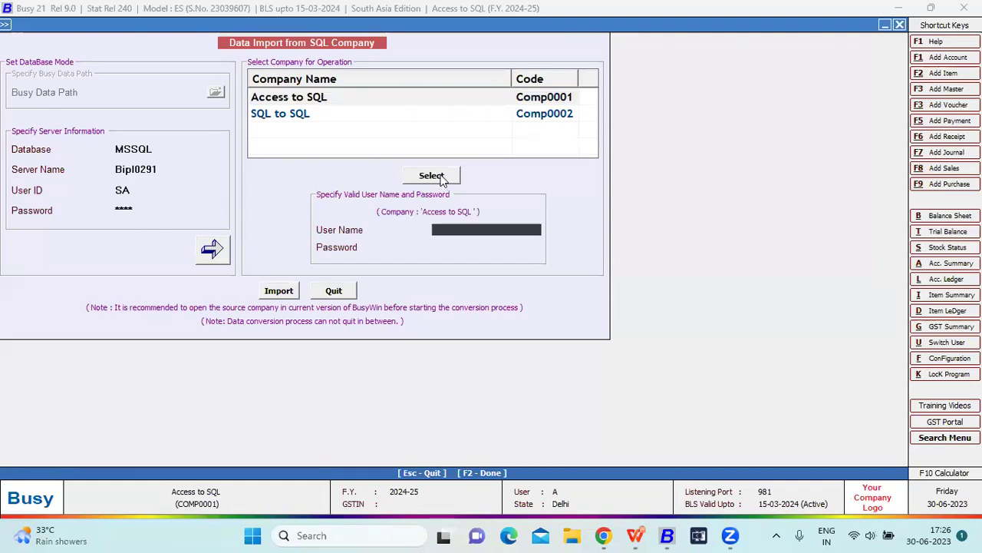
text(A)
key(Return)
key(Return)
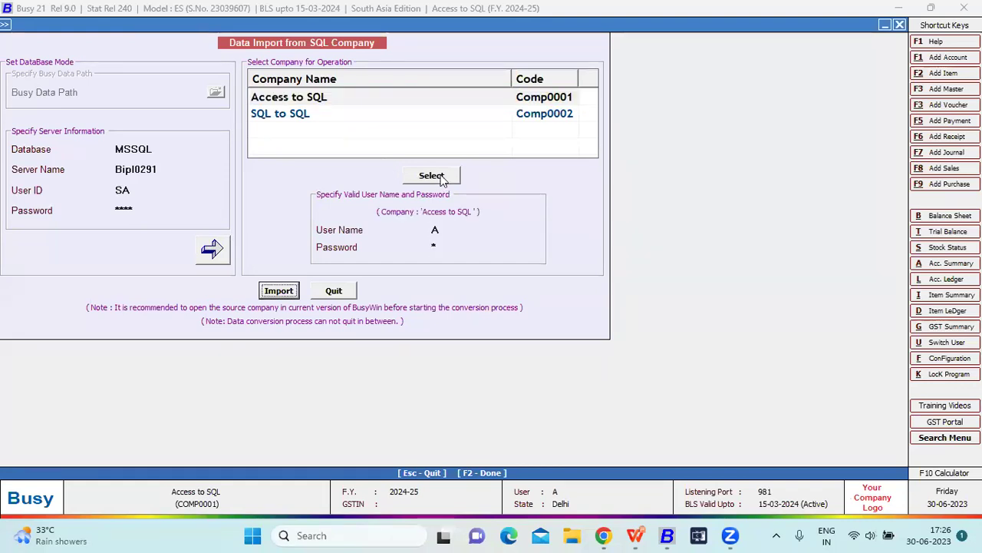
key(Return)
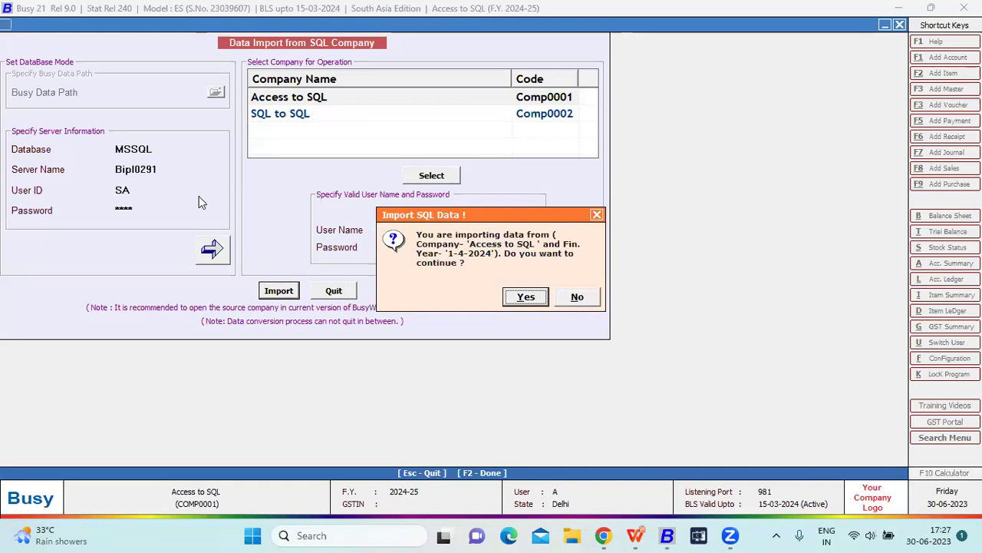
key(Return)
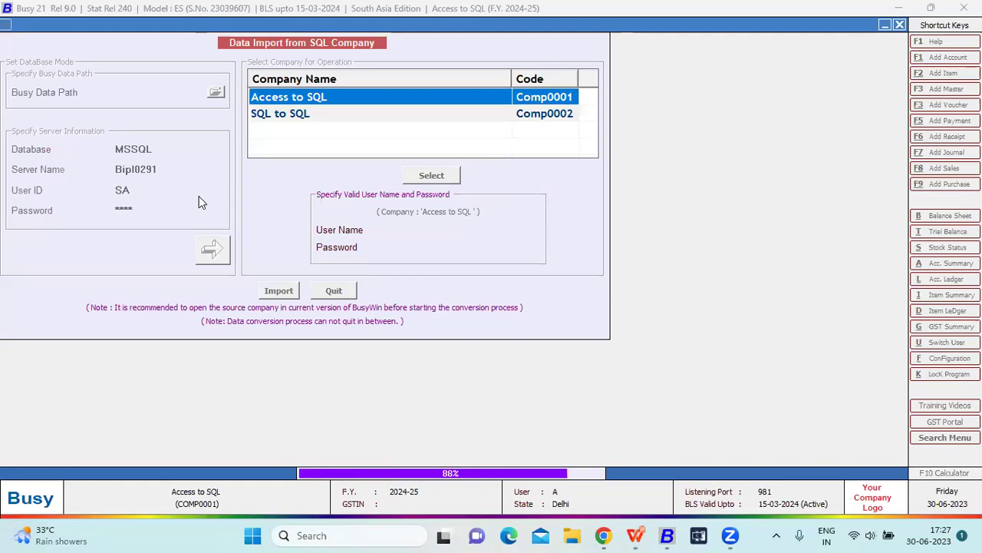
key(Return)
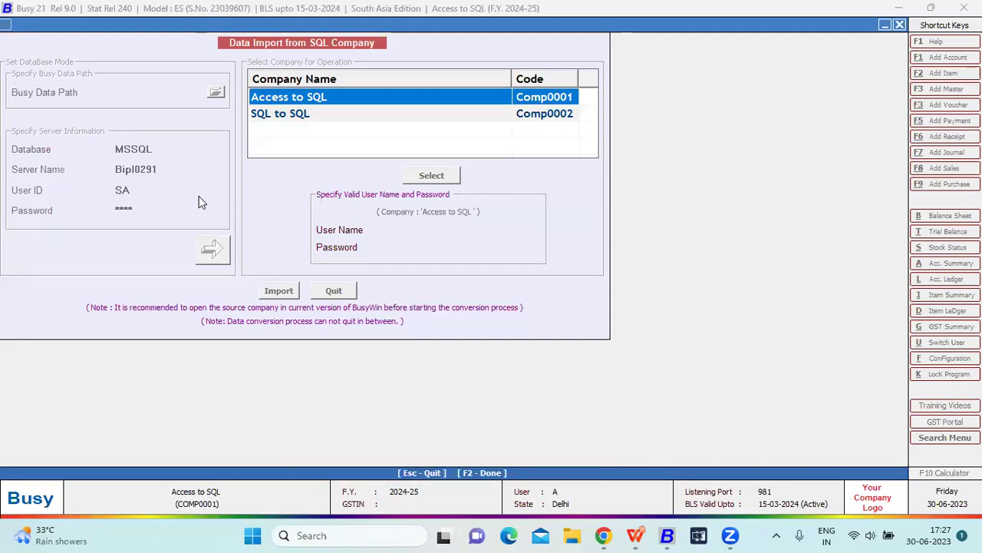
Close the import form and open the Vouchers Statistics check list for the 2024-25 financial year.
key(Escape)
key(Right)
key(Right)
key(c)
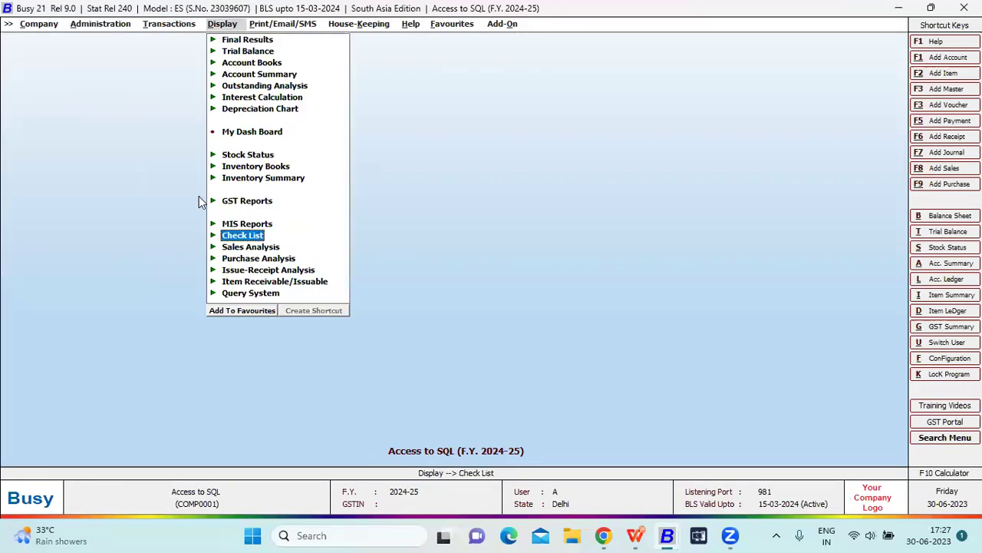
key(Return)
key(Down)
key(Return)
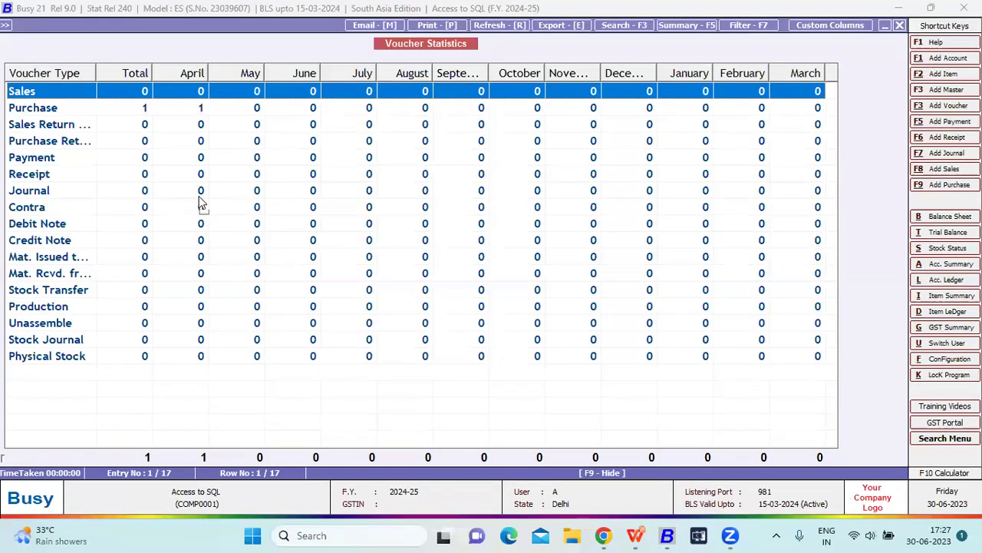
Drill down from the Purchase row to the April purchase voucher, check its details, and close the voucher and report.
key(Down)
key(Return)
key(Return)
key(Return)
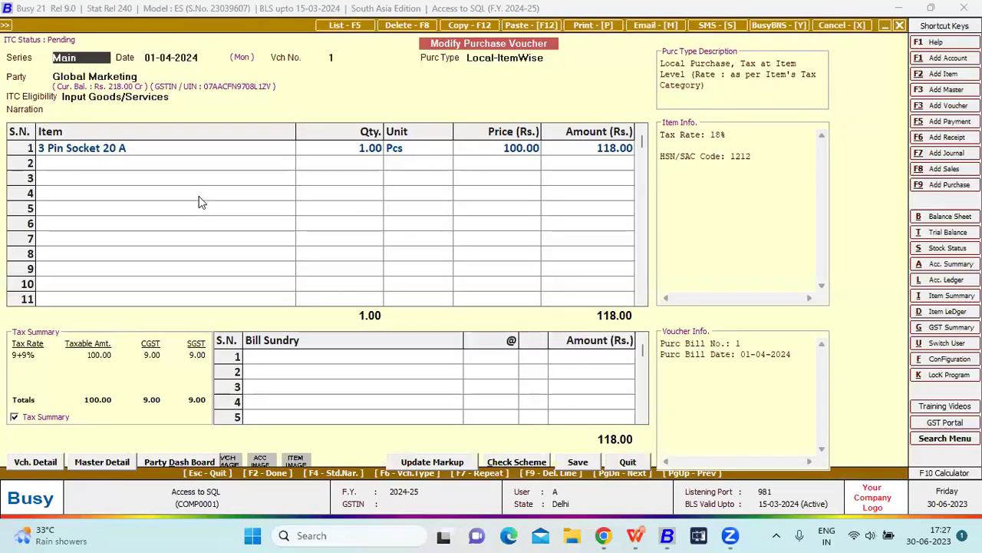
key(Escape)
key(Escape)
key(Escape)
key(Escape)
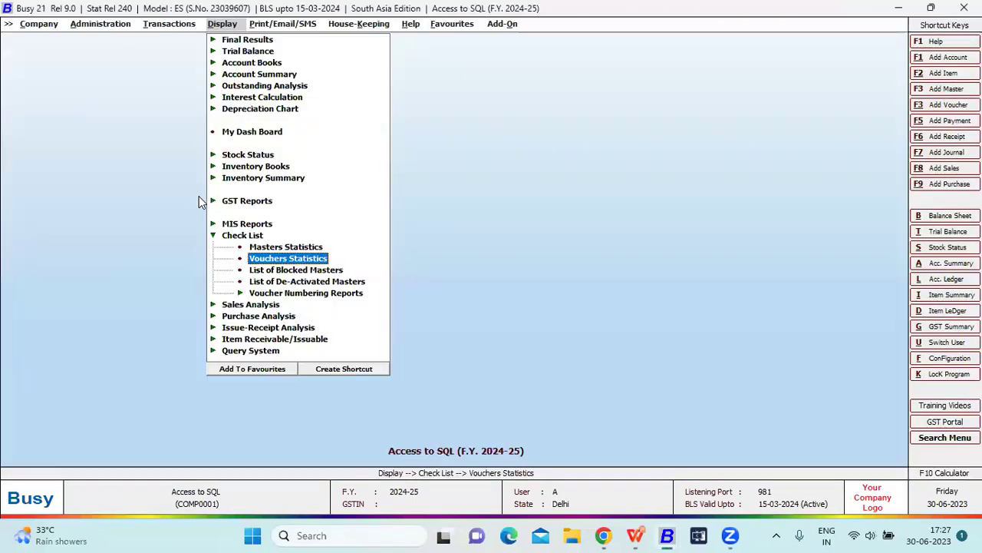
Show the Change Financial Year options of the converted Access company.
key(Left)
key(Left)
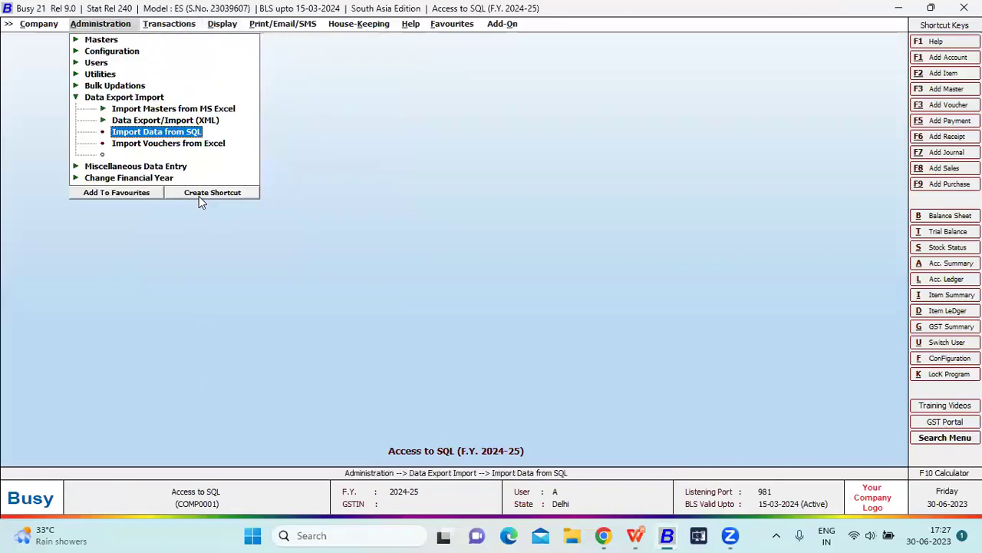
key(Down)
key(Down)
key(Down)
key(Return)
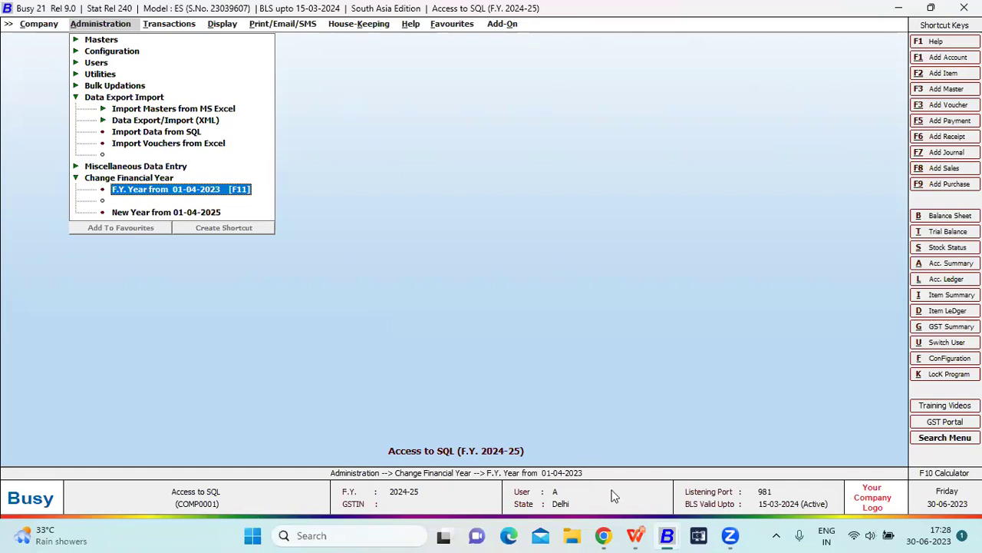
Switch to the source SQL company's window, close the company, and reopen Access to SQL with the prefilled login details.
mouse_move(640, 535)
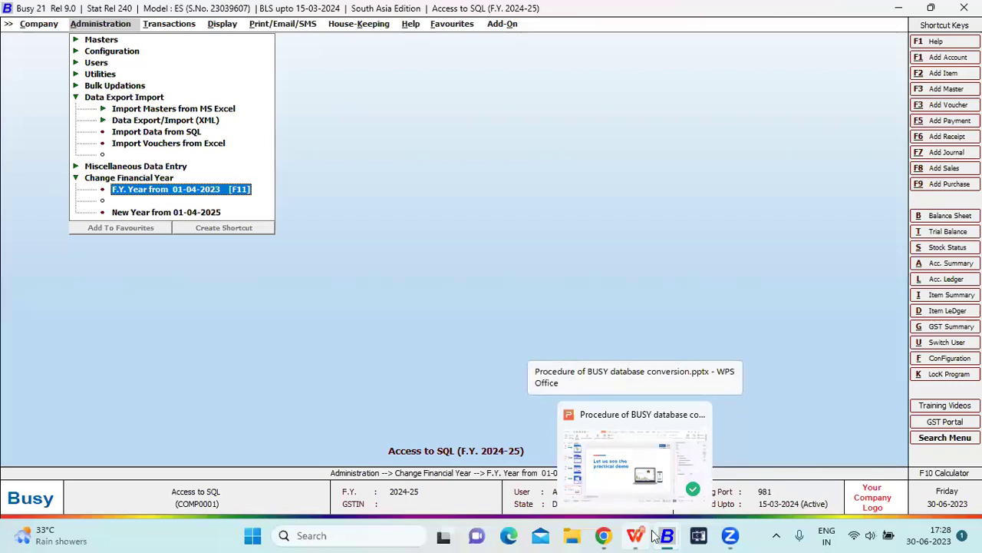
click(618, 465)
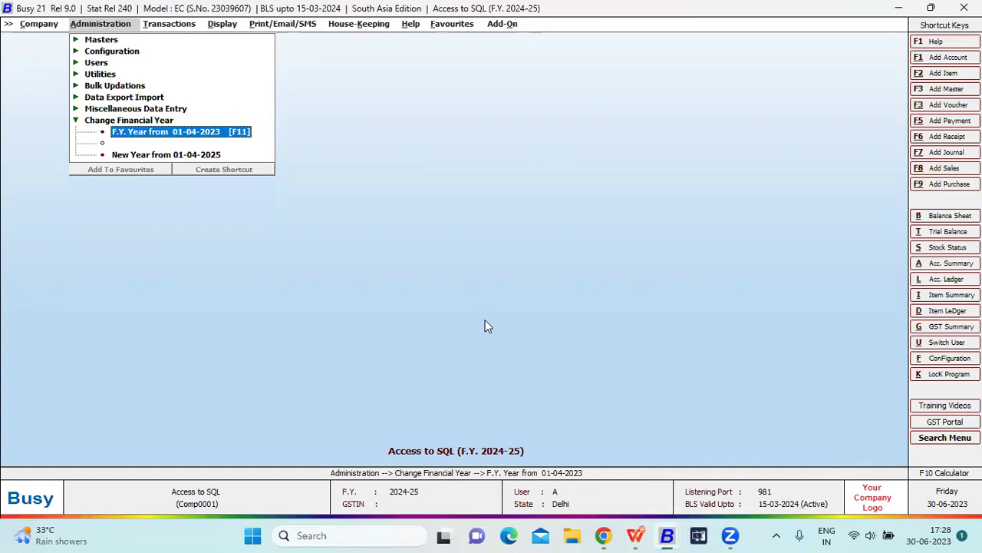
key(Left)
key(Return)
key(Return)
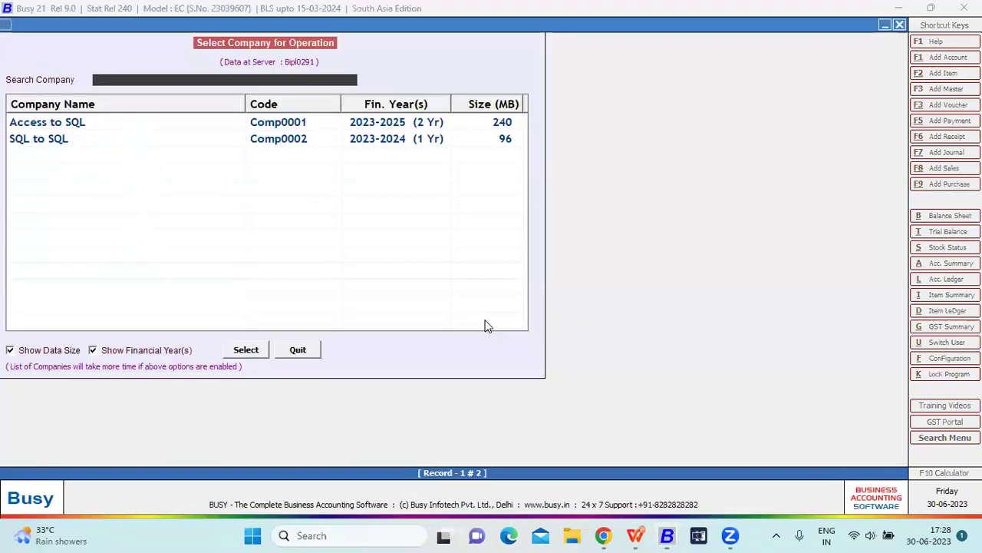
key(Return)
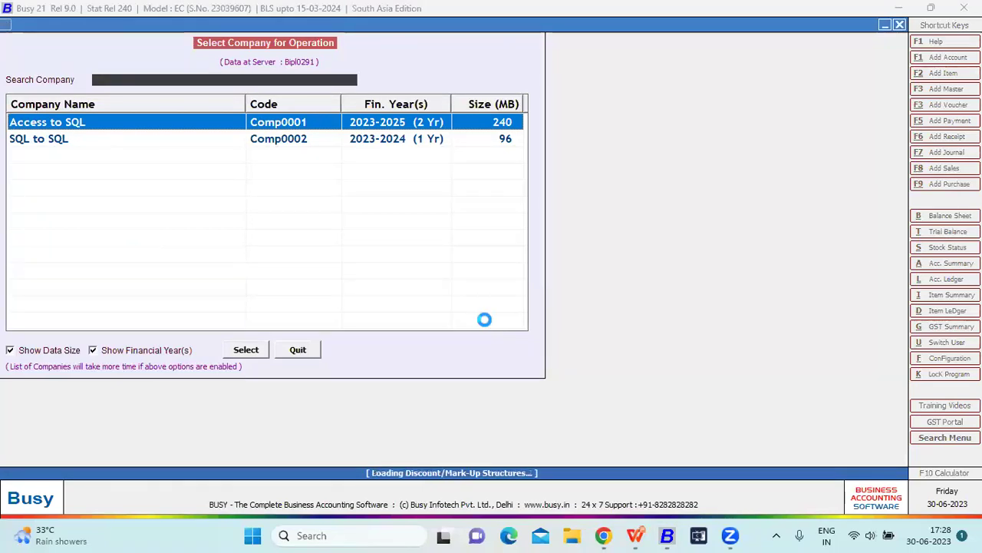
key(Return)
key(Return)
key(Return)
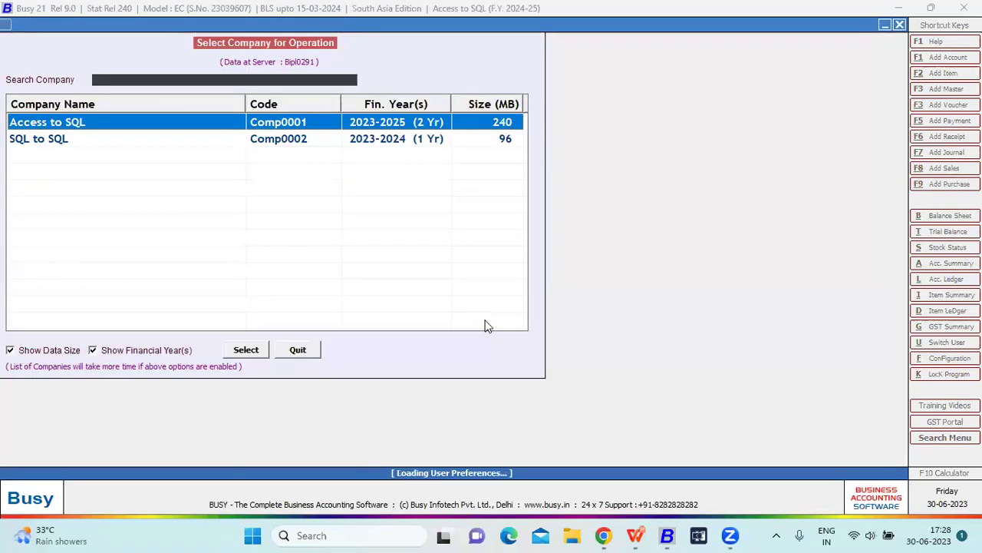
Batch delete all vouchers up to 01-04-2024 in the SQL company's 2024-25 financial year, without carrying over item or account balances.
key(Right)
key(Left)
key(Left)
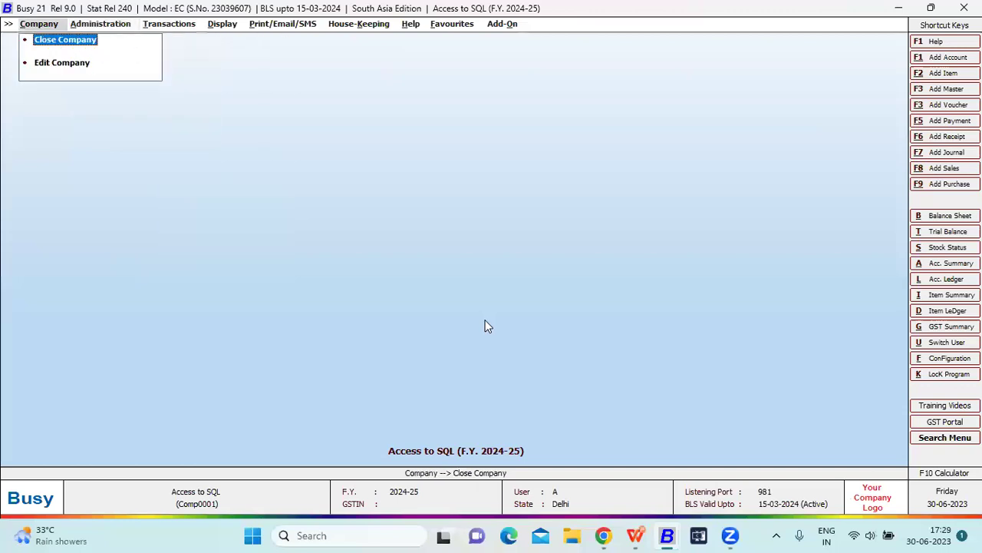
key(Right)
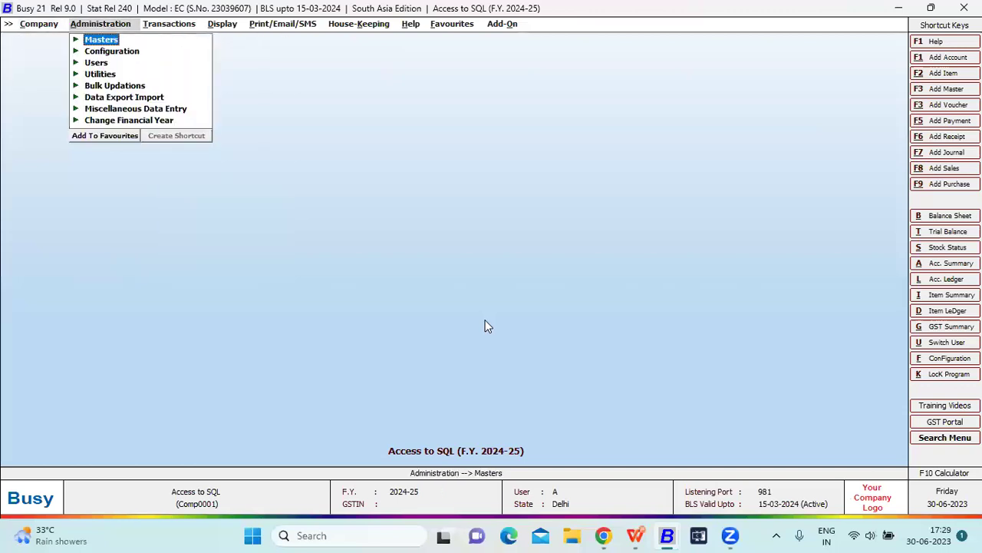
key(ctrl+alt+d)
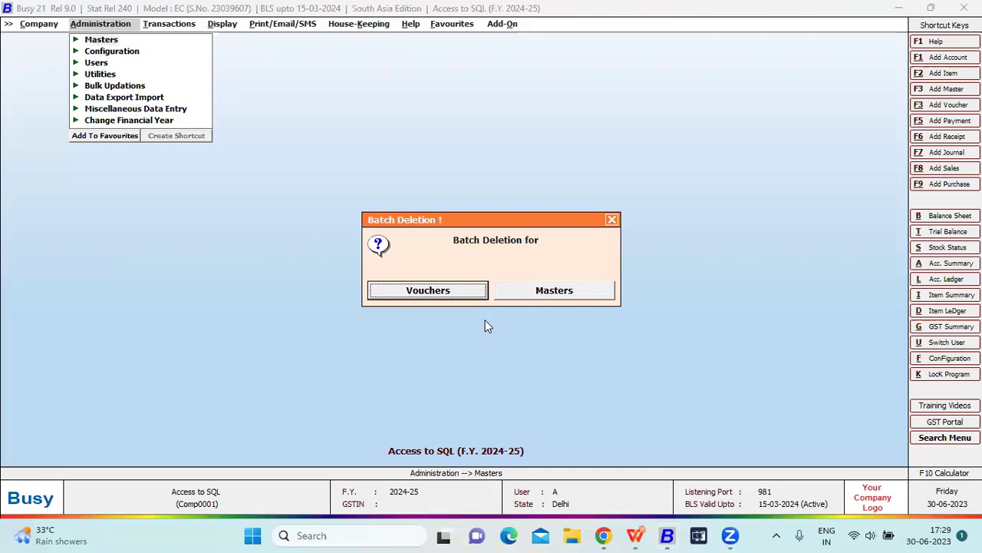
key(Return)
key(Left)
key(Return)
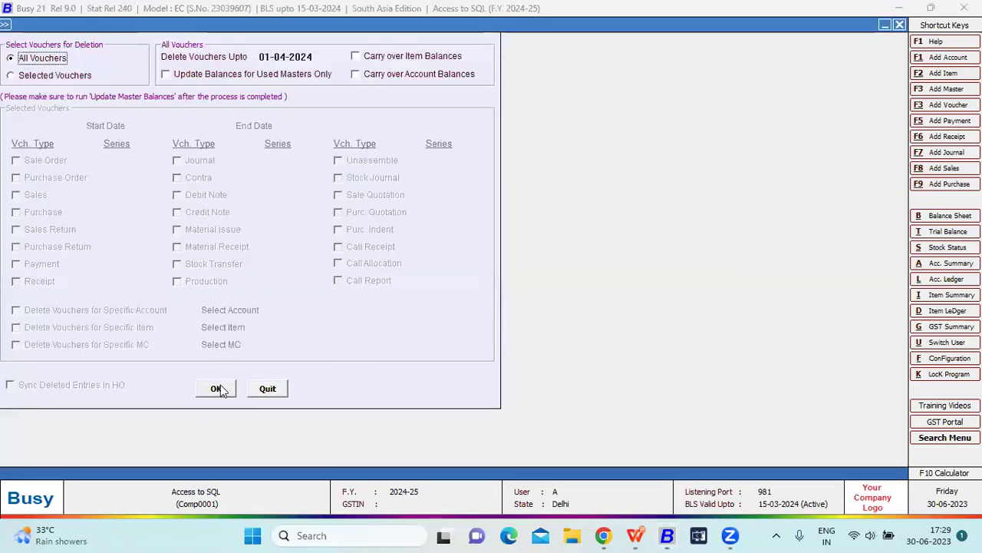
click(217, 388)
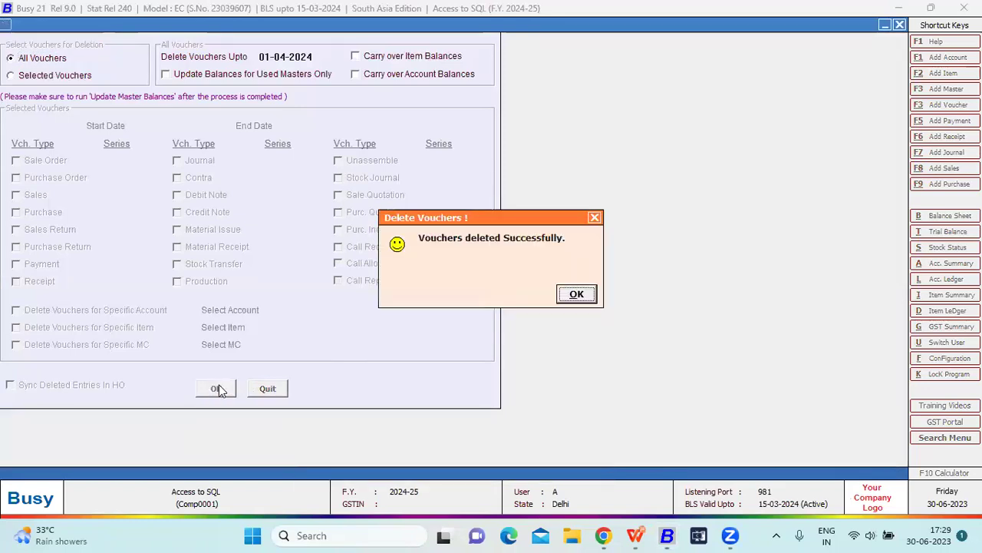
key(Return)
key(Escape)
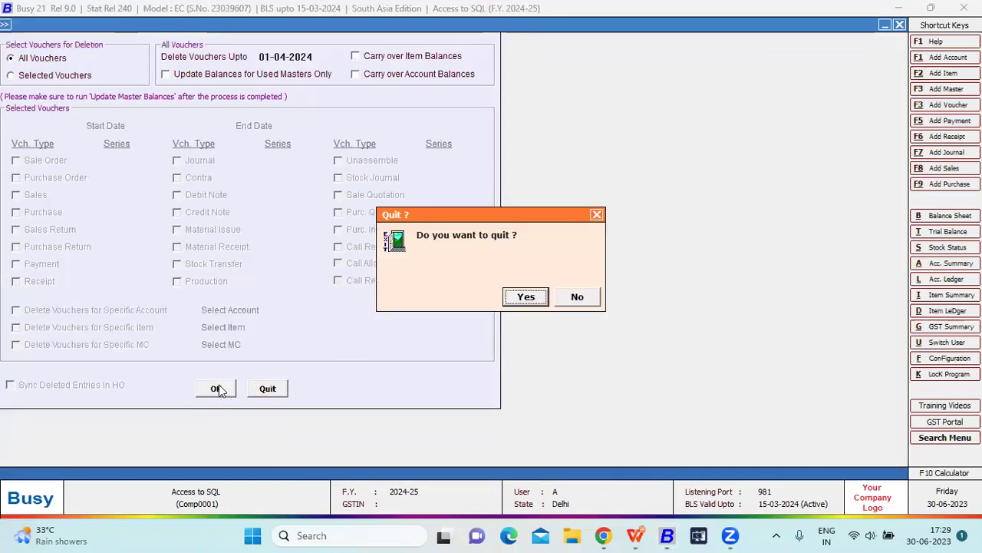
key(Return)
Run Update Master Balances for the SQL company's 2024-25 financial year.
key(Escape)
key(Right)
key(Right)
key(Right)
key(Right)
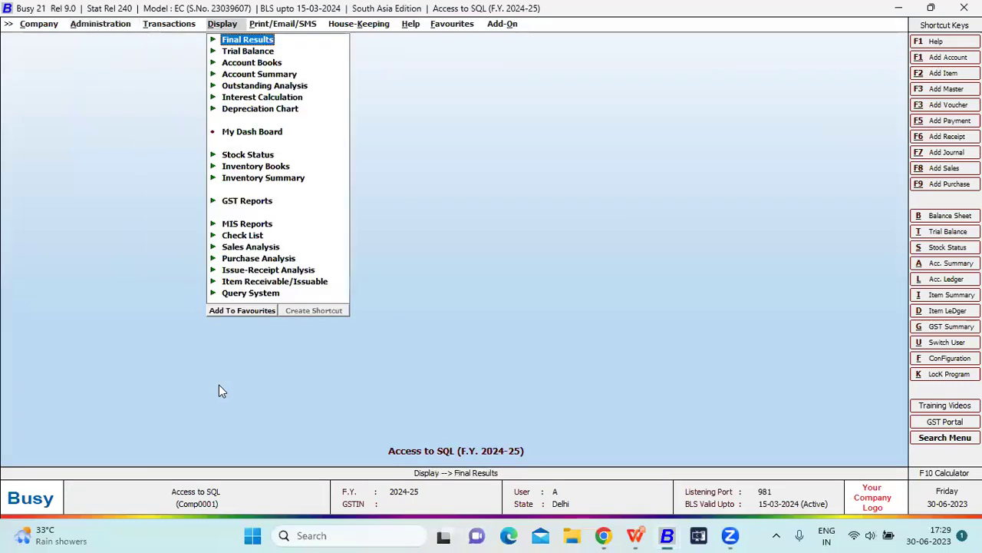
key(Down)
key(Down)
key(Return)
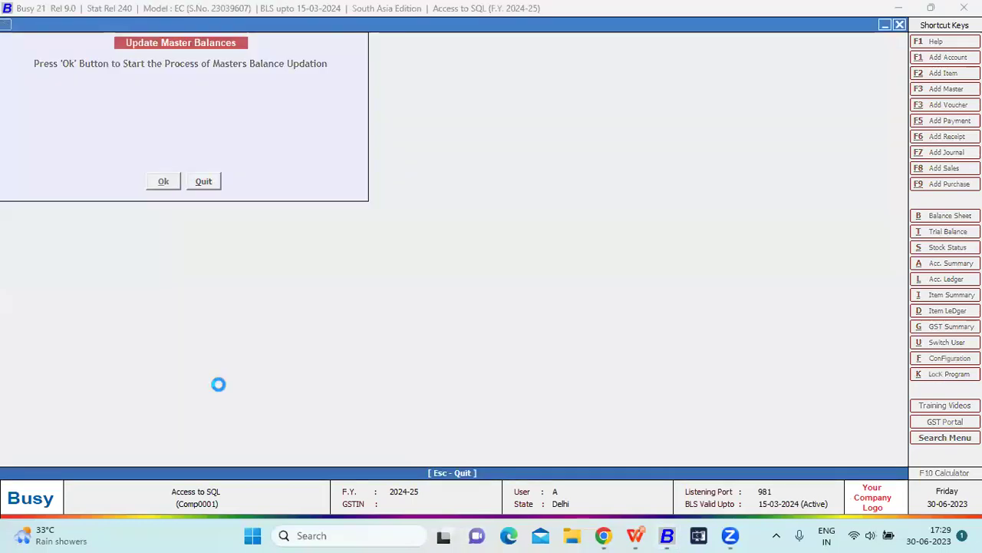
key(Return)
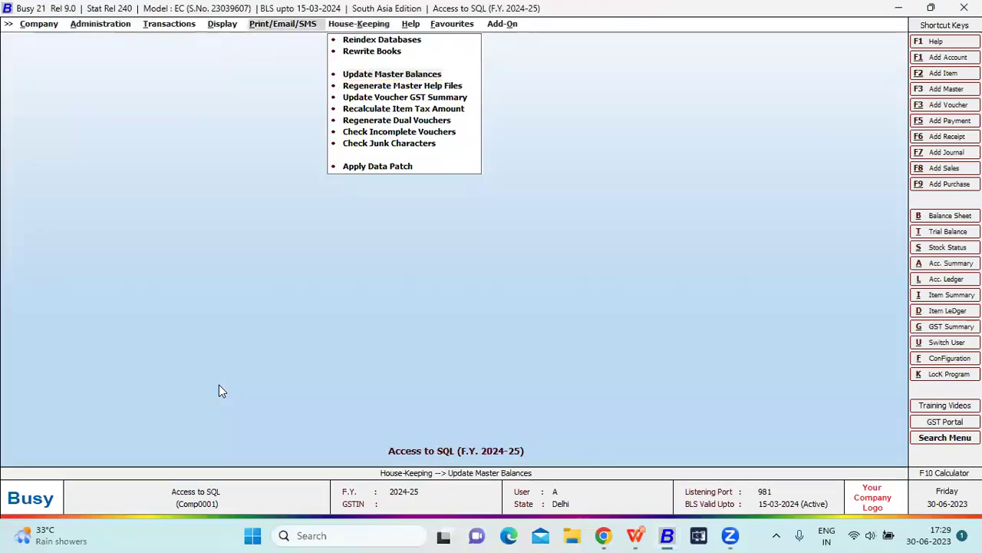
Change the SQL company's financial year to the one starting from 01-04-2023.
key(Left)
key(Left)
key(Left)
key(Left)
key(Up)
key(Up)
key(Down)
key(Return)
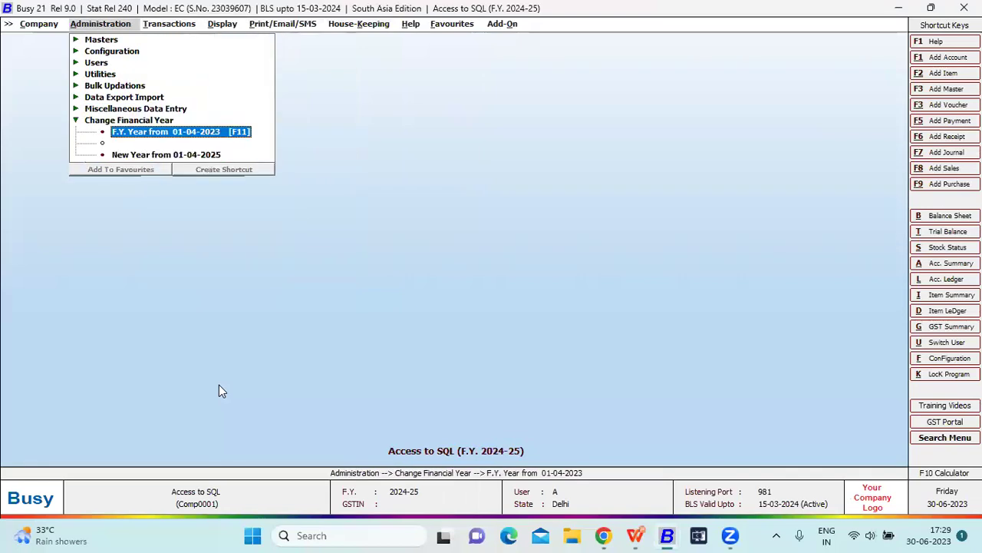
key(Return)
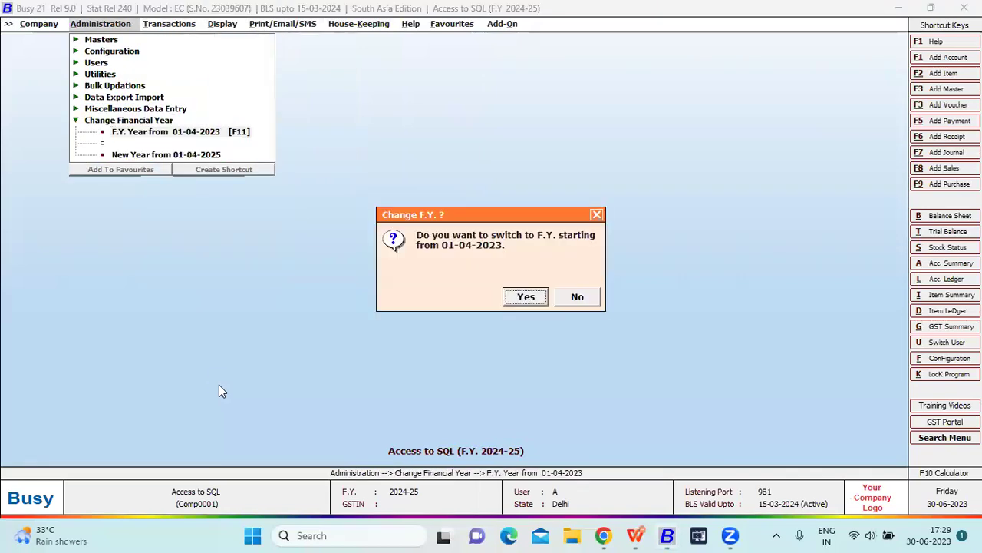
key(Return)
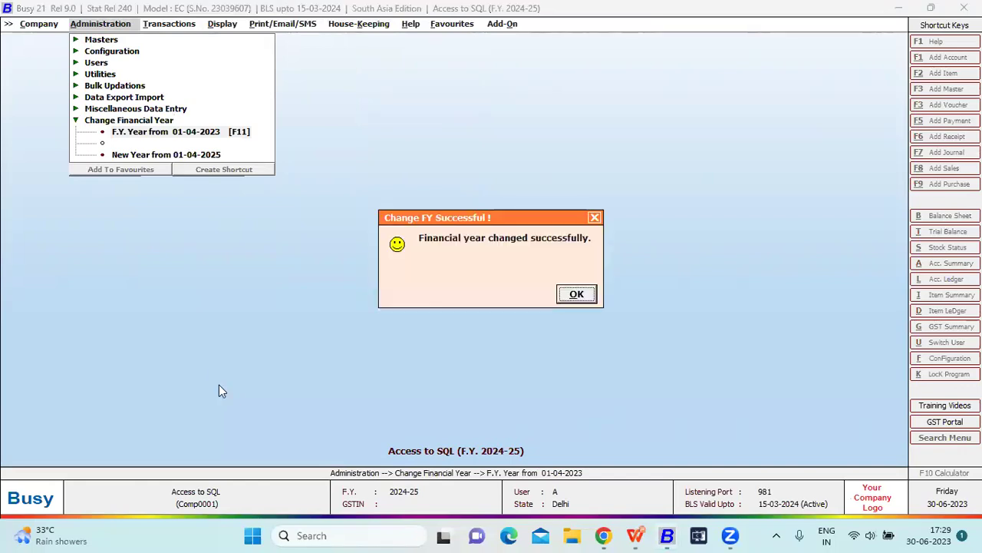
key(Return)
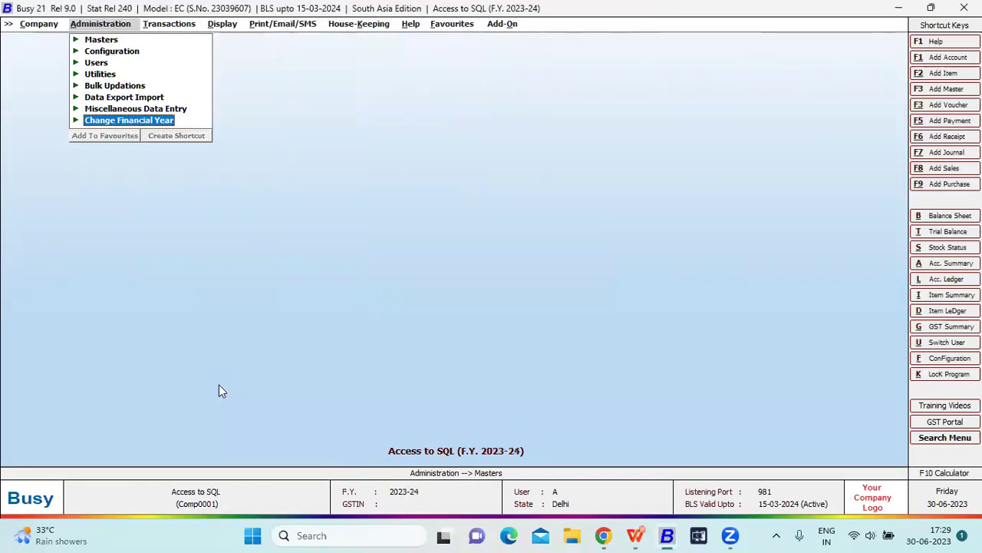
Open Import Data from Access in the SQL company's 2023-24 financial year.
key(Up)
key(Up)
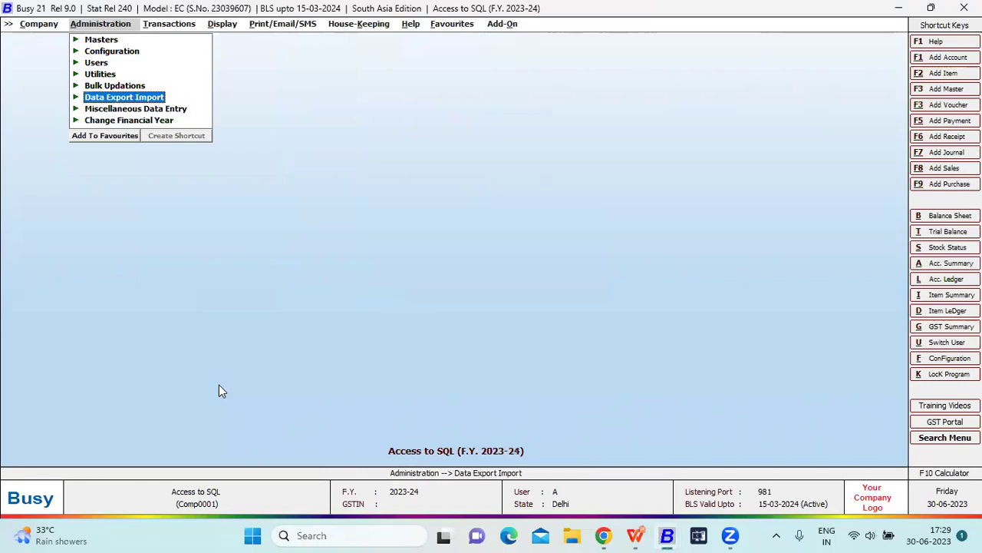
key(Return)
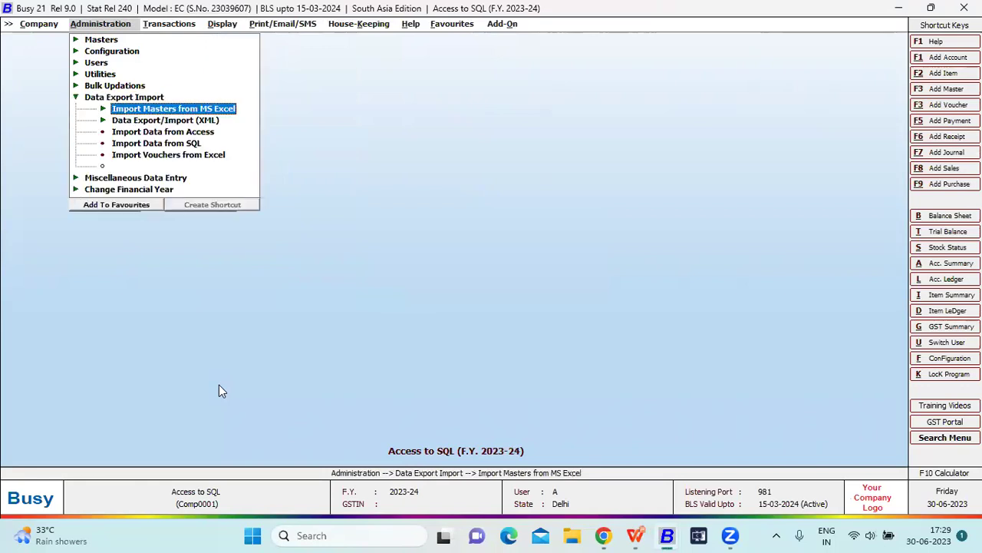
key(Down)
key(Down)
key(Return)
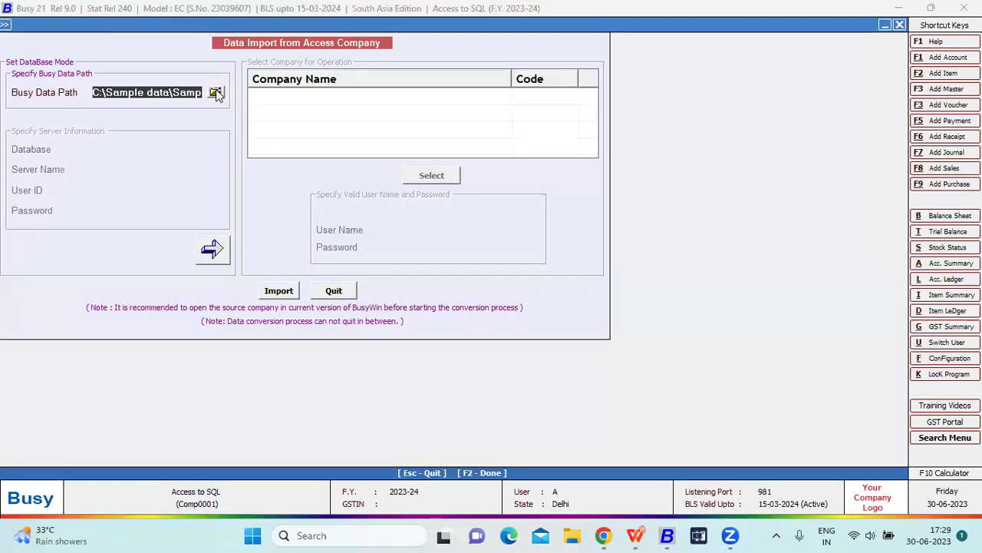
Set the Busy data path to the C: drive folder "Sample data for procedure of busy database conversion" inside Sample data.
click(215, 93)
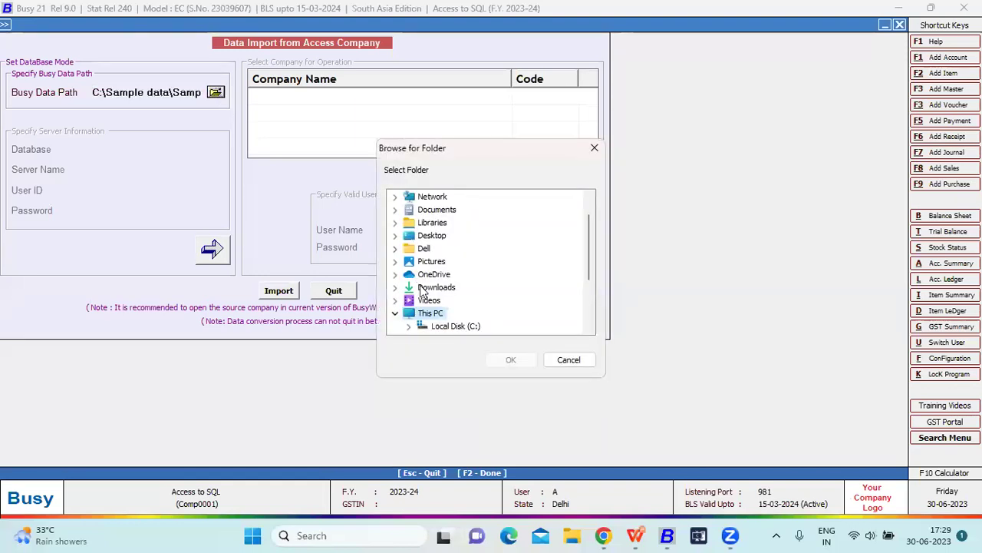
scroll(421, 291, down, 1)
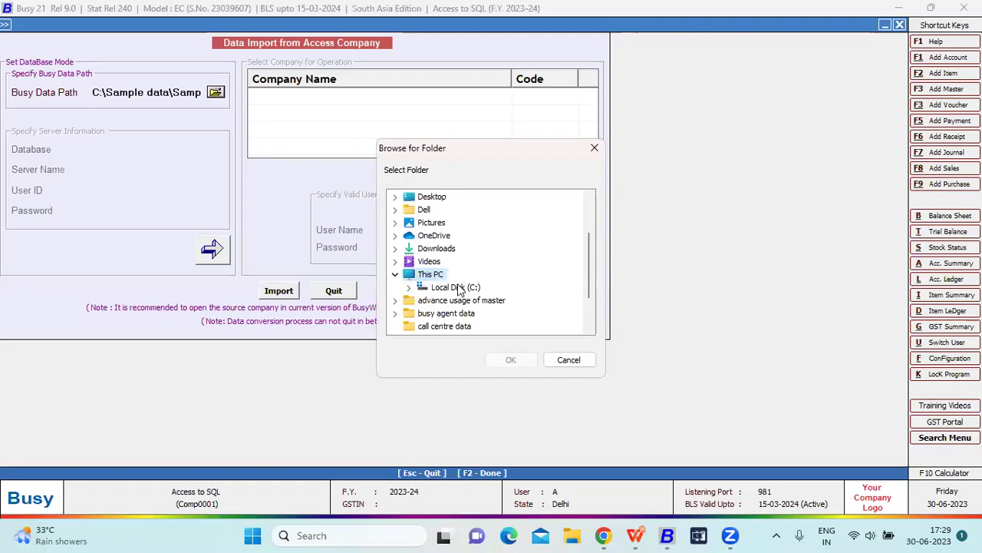
double_click(459, 287)
scroll(459, 288, down, 2)
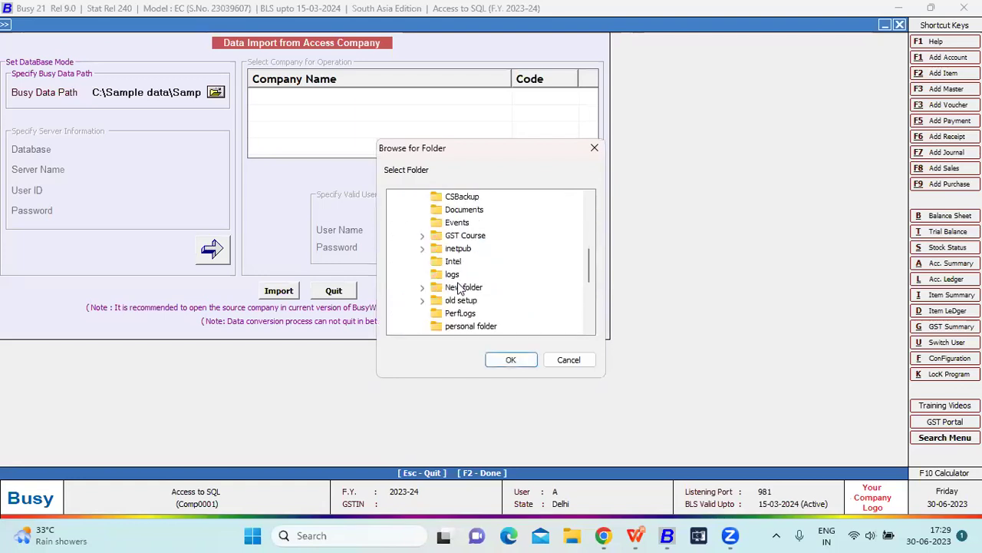
scroll(459, 288, down, 2)
click(462, 263)
double_click(463, 264)
scroll(467, 276, down, 1)
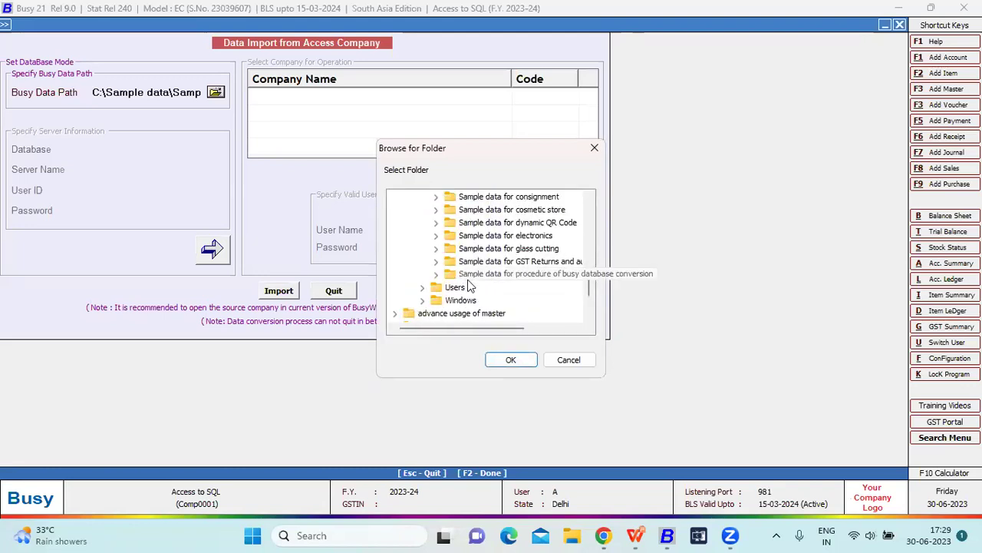
double_click(470, 276)
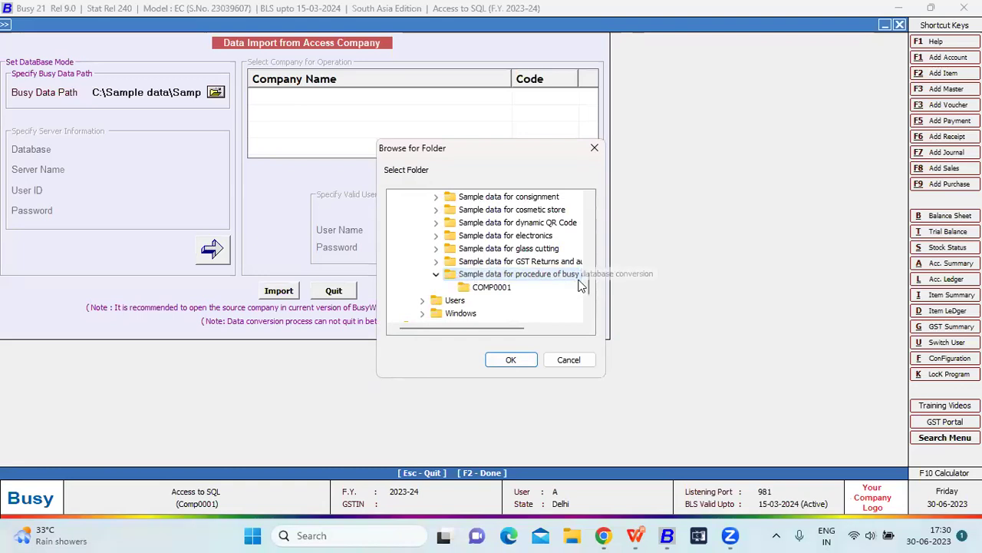
click(510, 358)
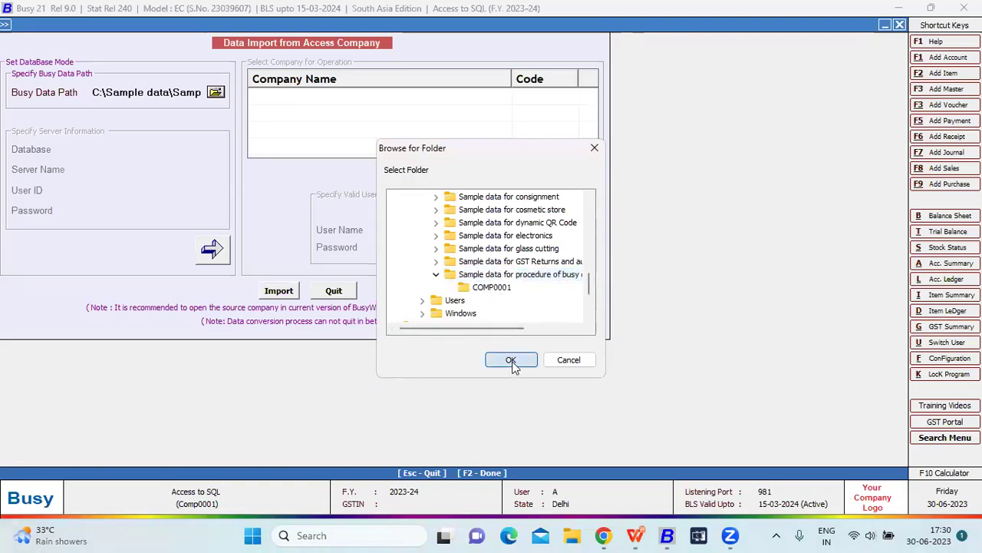
Try to import the Access company Access to SQL (COMP0001) with its user name and password, accepting row-wise conversion.
click(215, 254)
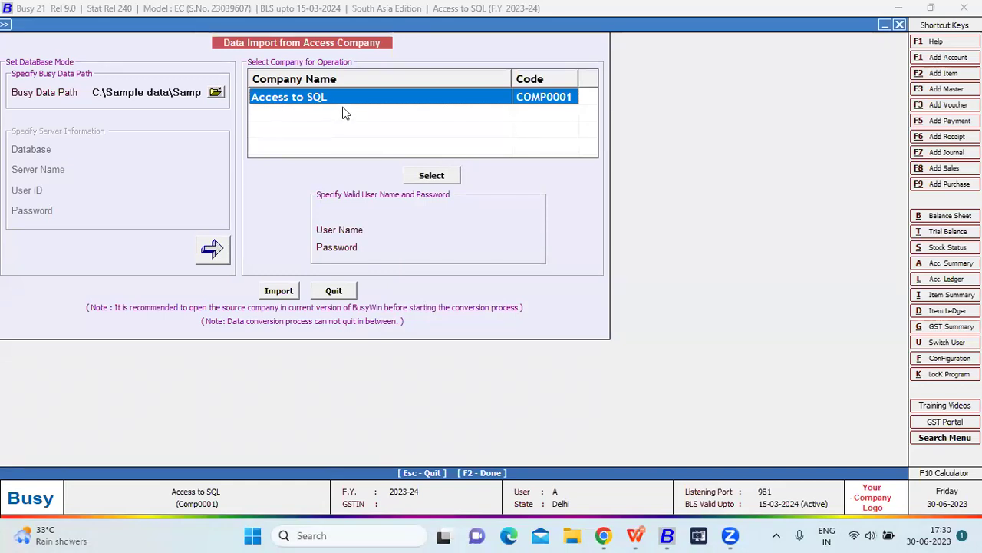
click(432, 176)
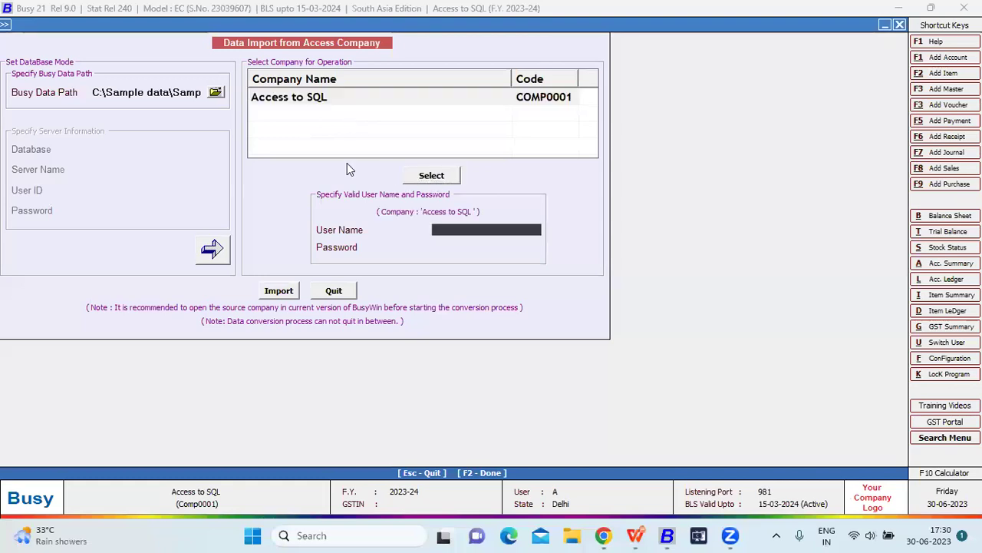
key(Return)
key(Return)
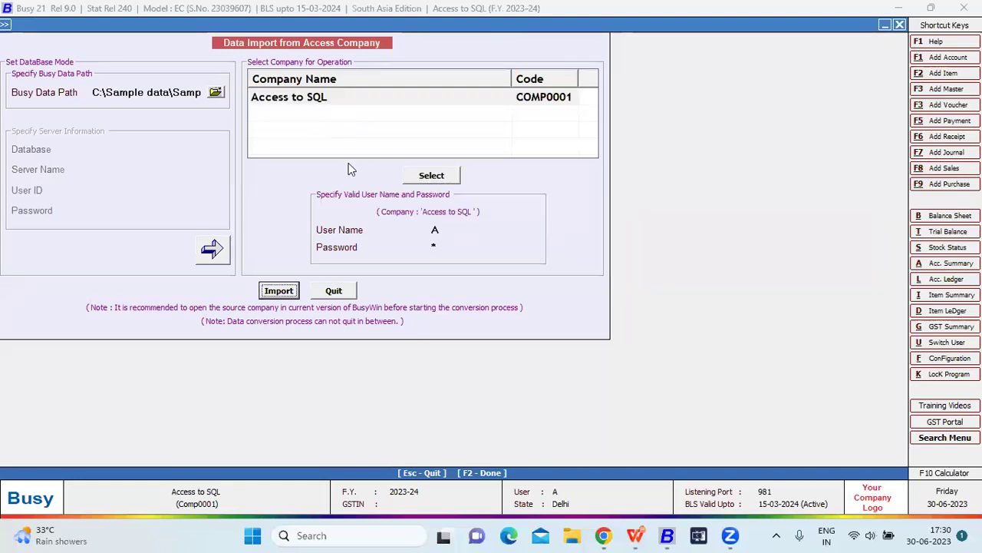
key(Return)
key(Left)
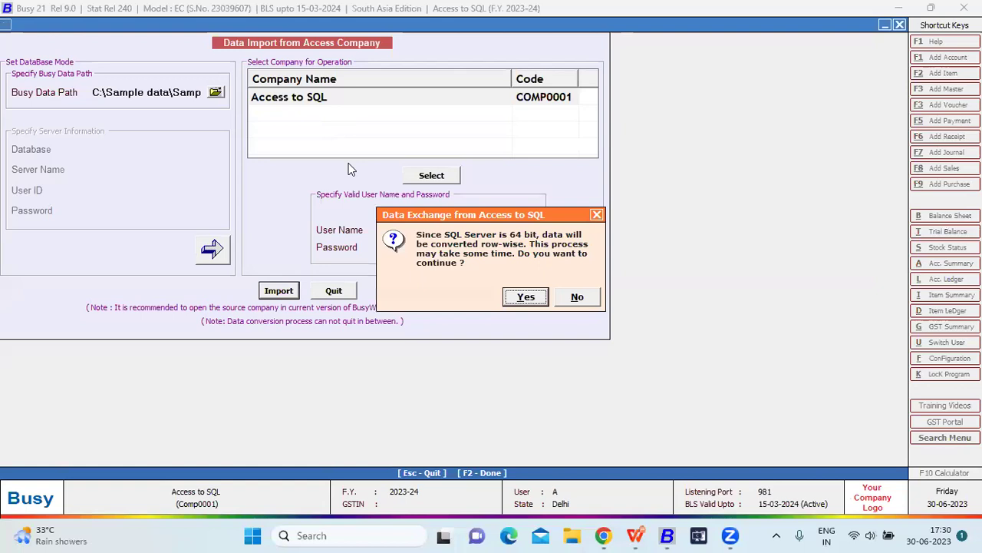
key(Return)
key(Return)
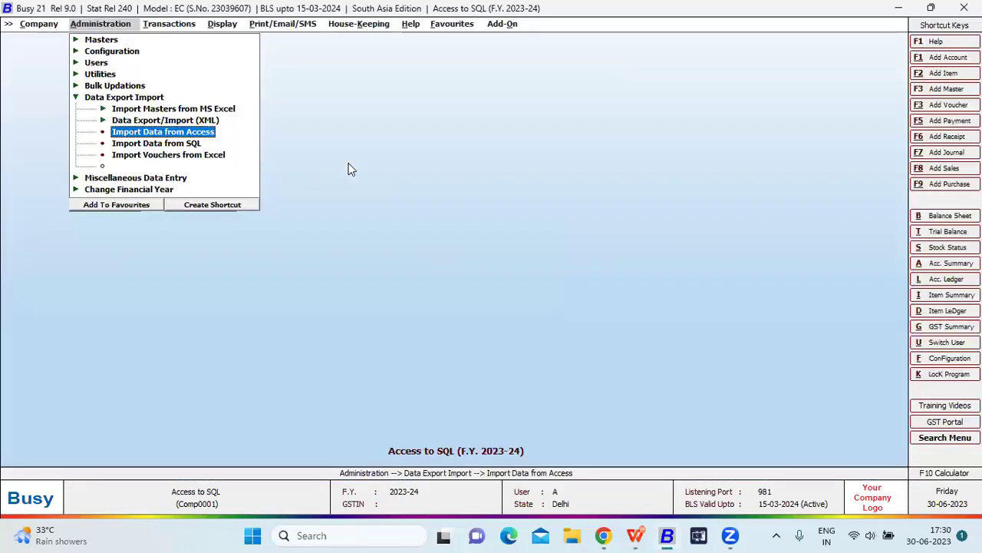
Close the SQL company Access to SQL.
key(Left)
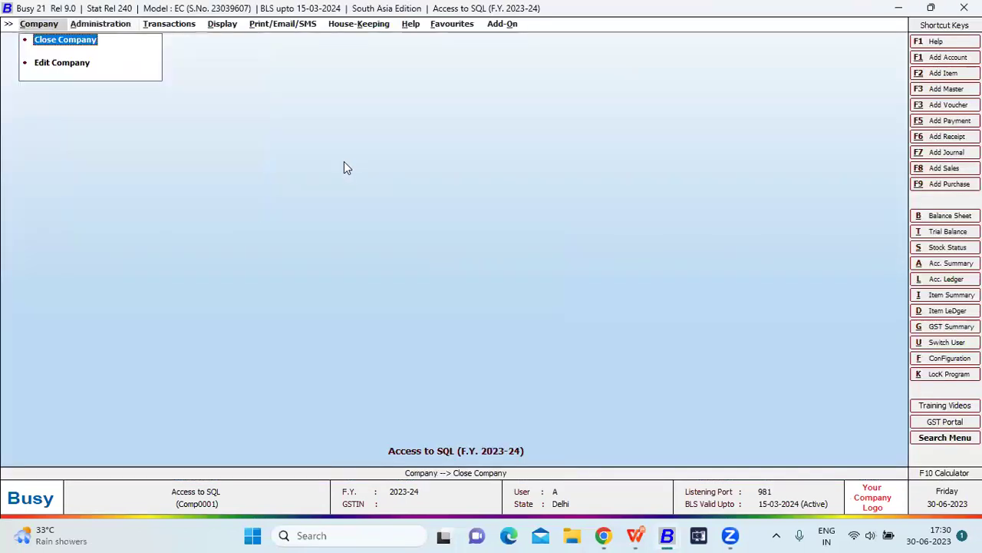
key(Return)
key(Return)
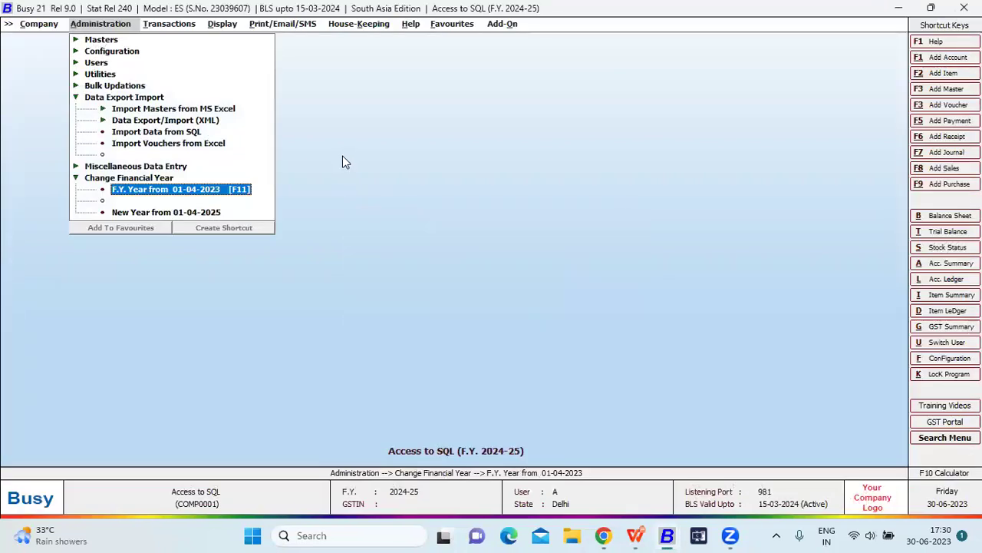
Relaunch Busy 21 from the desktop with the model EC.
key(super+d)
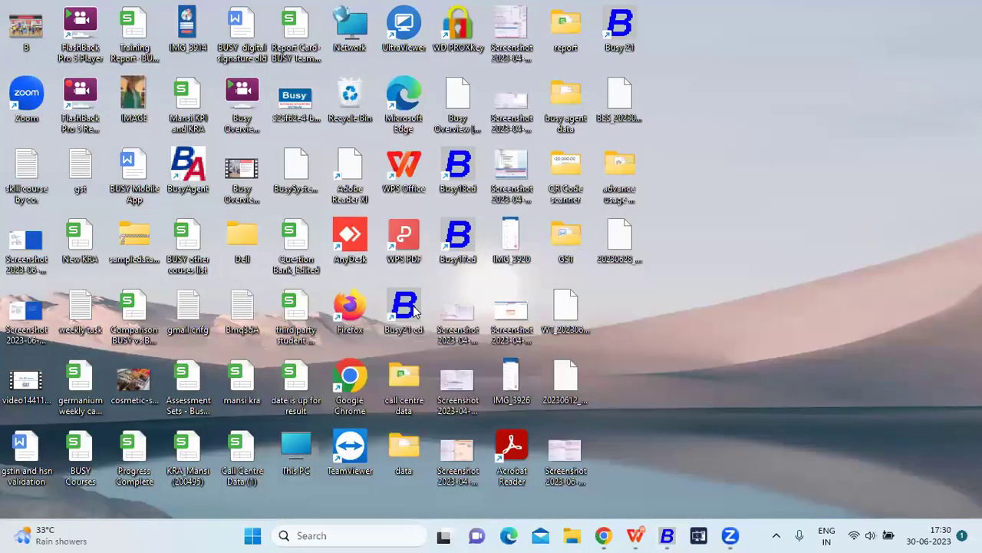
double_click(413, 308)
text(ec)
key(F2)
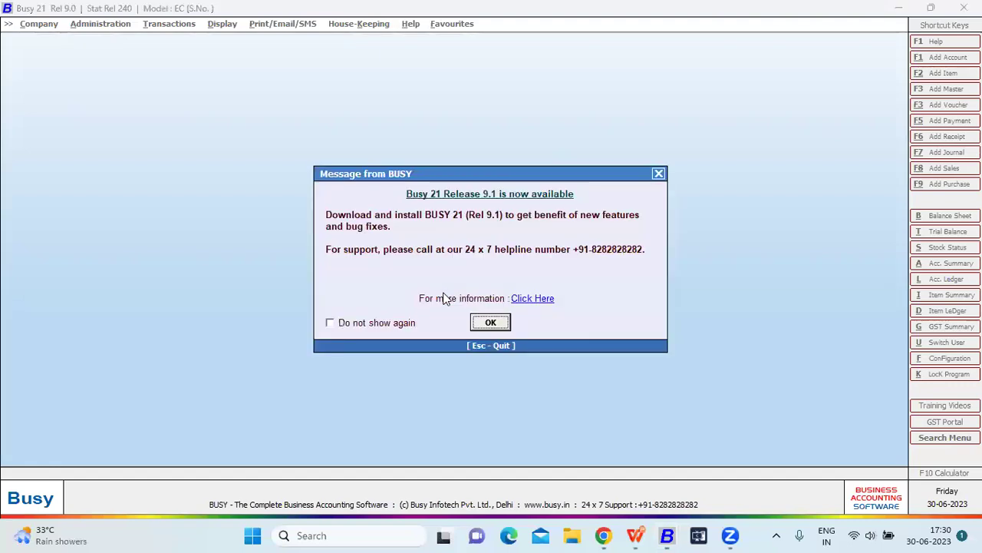
Dismiss the release message and open the company Access to SQL (Comp0001), logging in with its user name and password.
key(Escape)
key(Return)
key(Return)
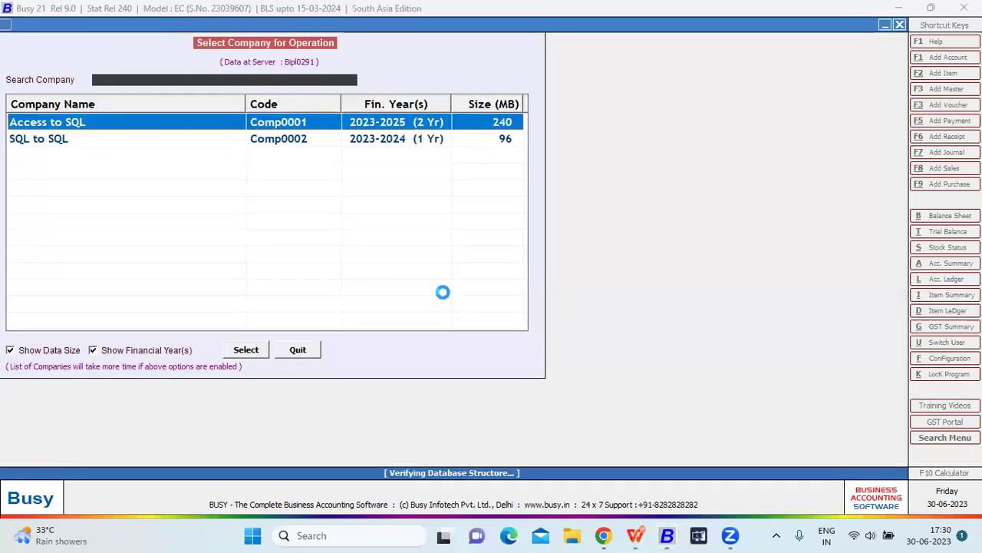
text(A)
key(Return)
key(Return)
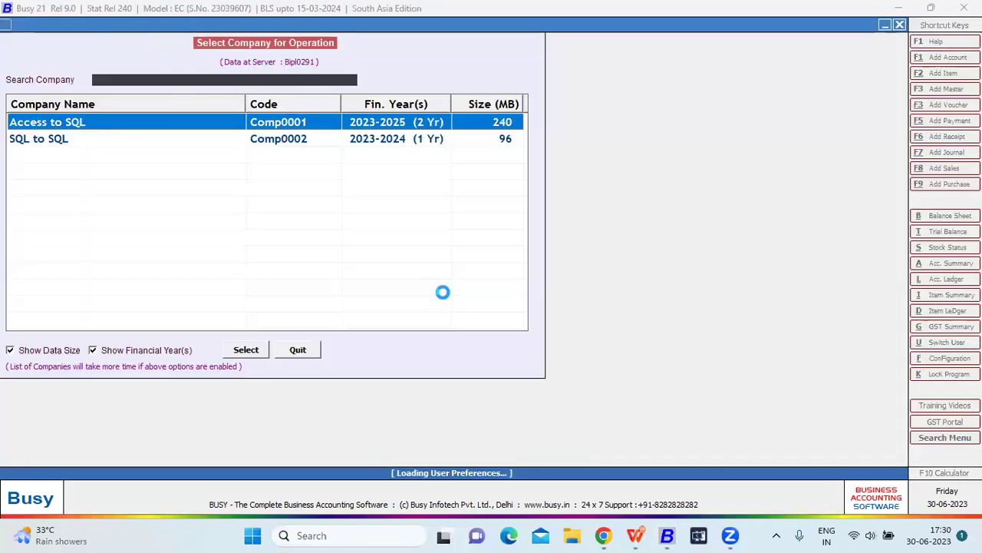
Batch delete all vouchers up to 01-04-2023 in the SQL company's 2023-24 financial year, carrying over item and account balances.
key(Right)
key(Right)
key(Right)
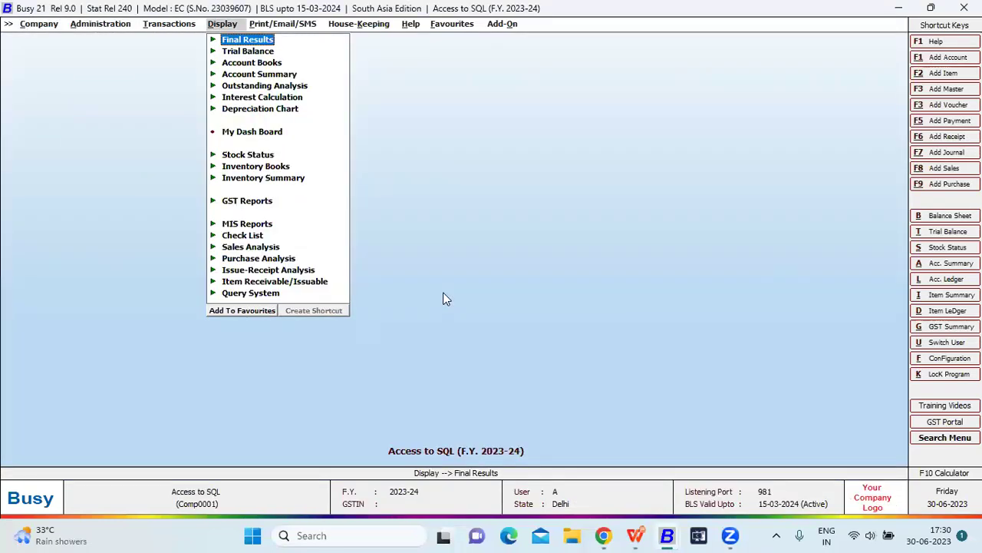
key(ctrl+alt+d)
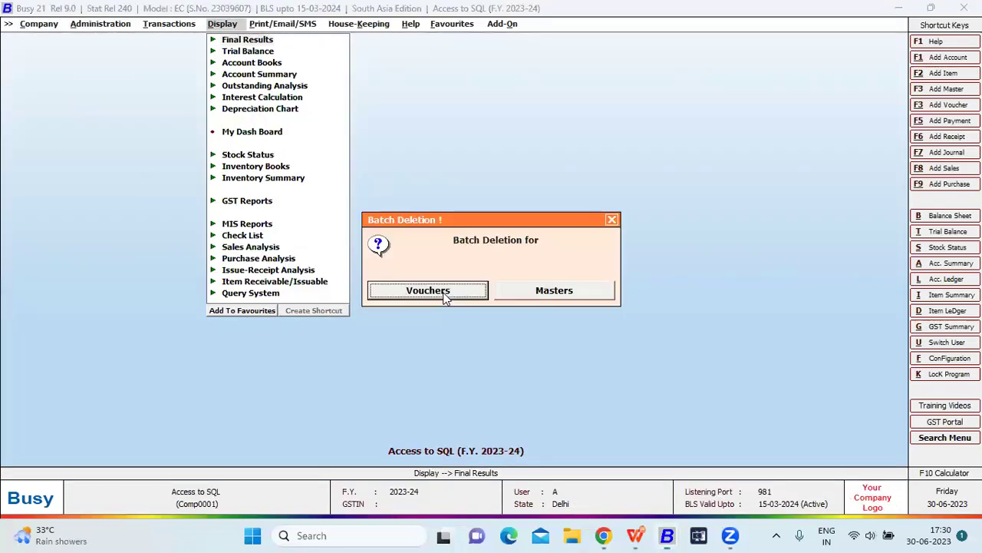
key(Return)
key(Left)
key(Return)
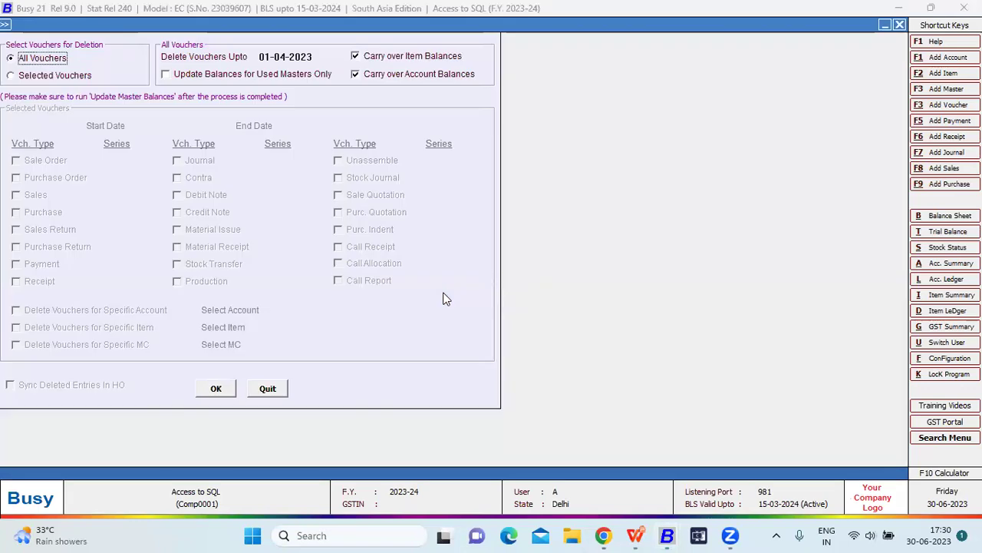
click(224, 388)
key(Left)
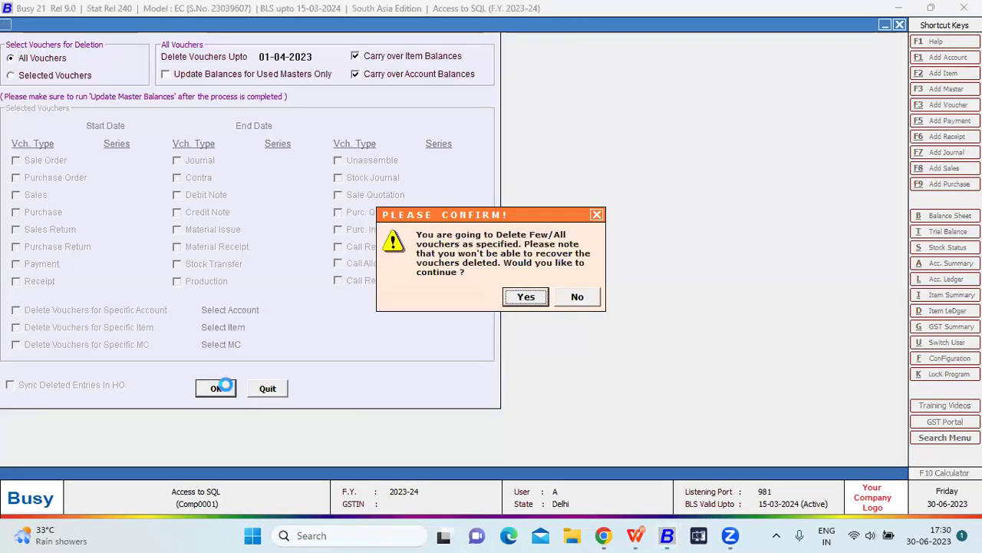
key(Return)
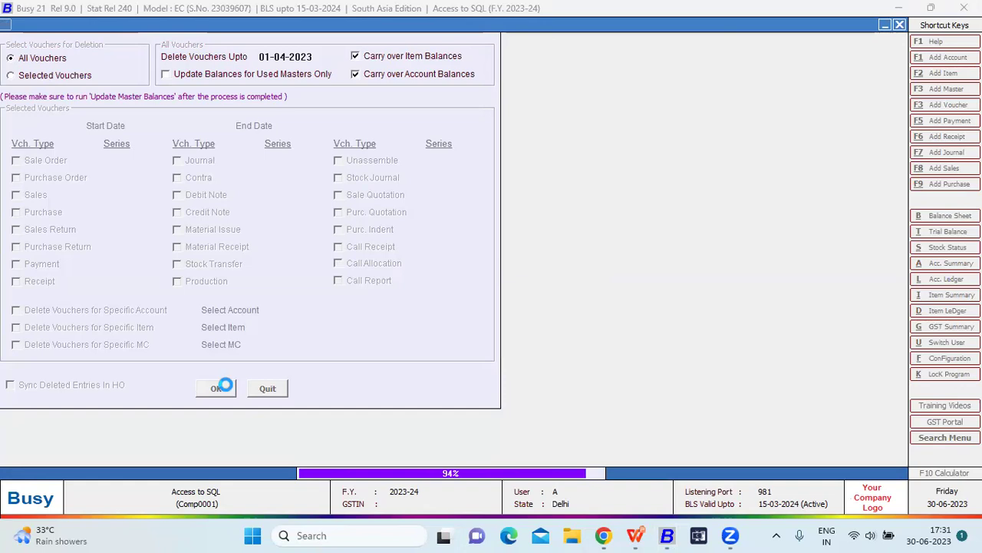
key(Return)
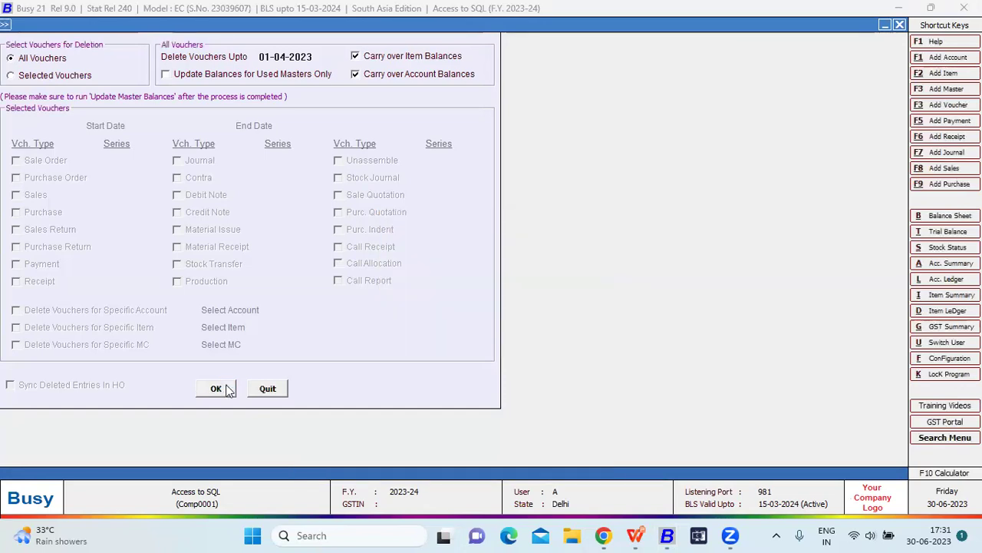
key(Escape)
key(Return)
key(Escape)
Run Update Master Balances for the SQL company's 2023-24 financial year.
key(Right)
key(Right)
key(Down)
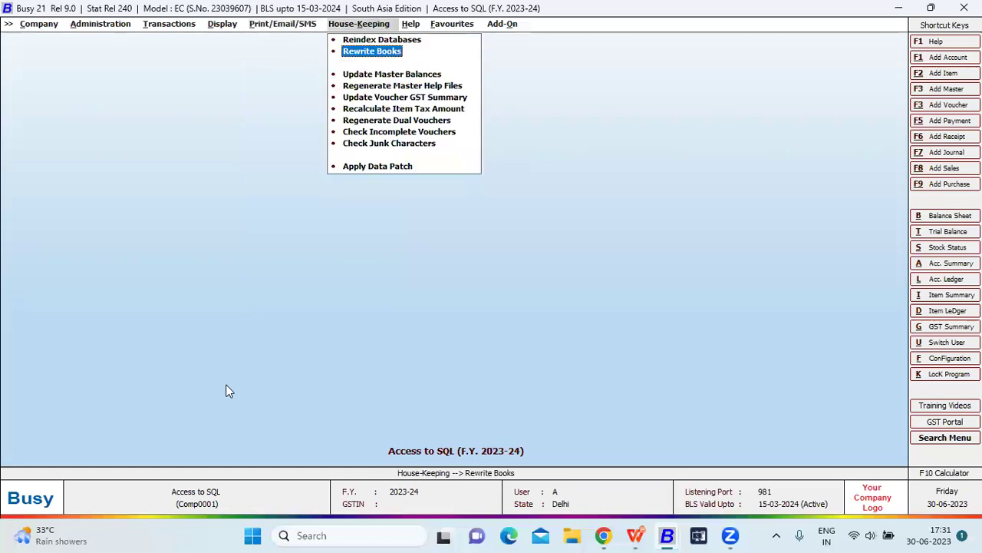
key(Down)
key(Return)
key(Return)
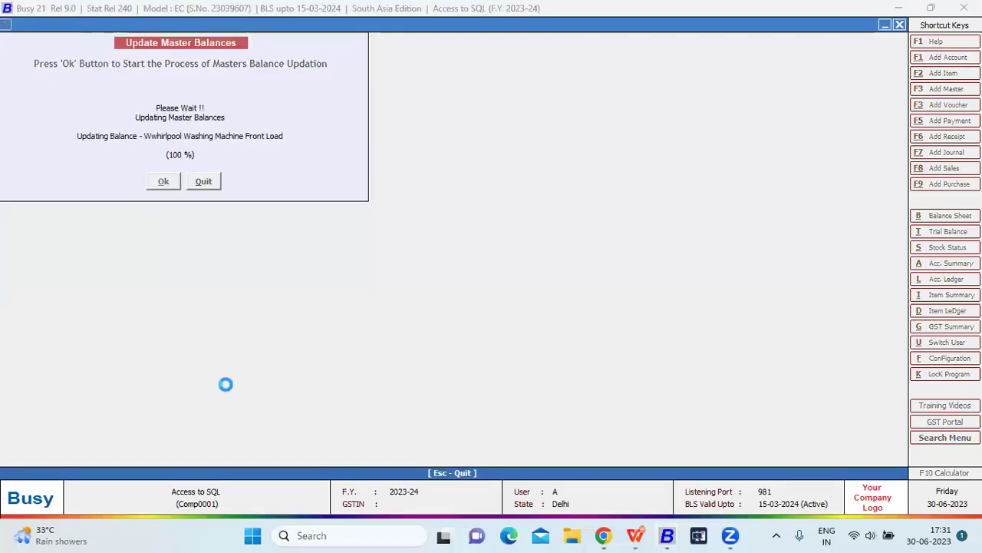
key(Return)
key(Escape)
Open Import Data from Access again in the SQL company's 2023-24 financial year.
key(Left)
key(Left)
key(Left)
key(Left)
key(Down)
key(Down)
key(Down)
key(Down)
key(Down)
key(Return)
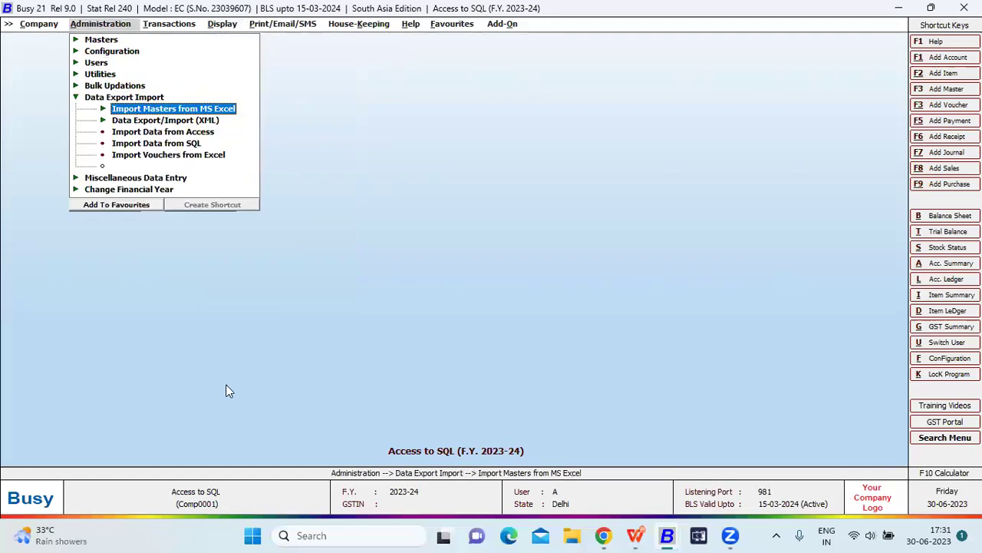
key(Down)
key(Down)
key(Return)
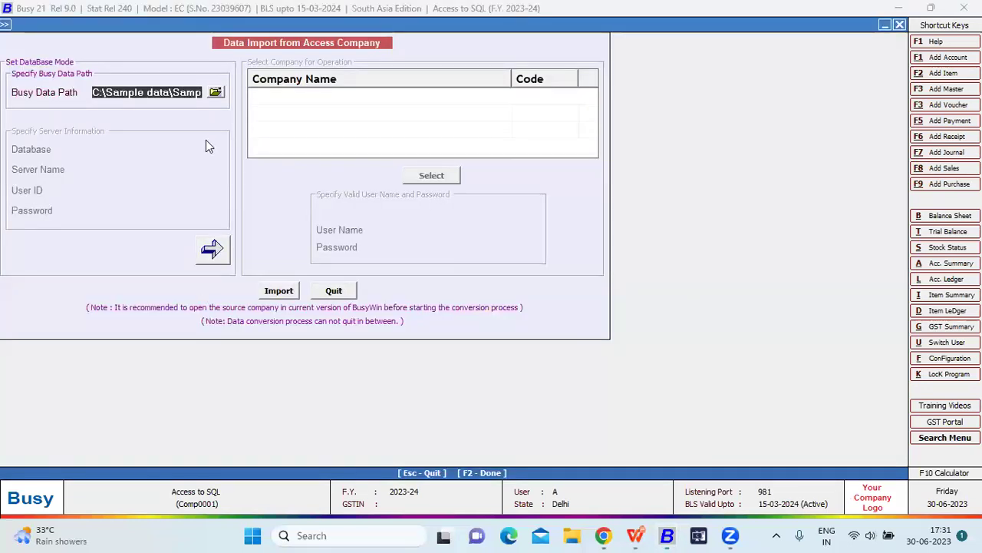
Try to import Access to SQL (COMP0001) from the preset data path with its user name and password, accepting row-wise conversion.
click(215, 92)
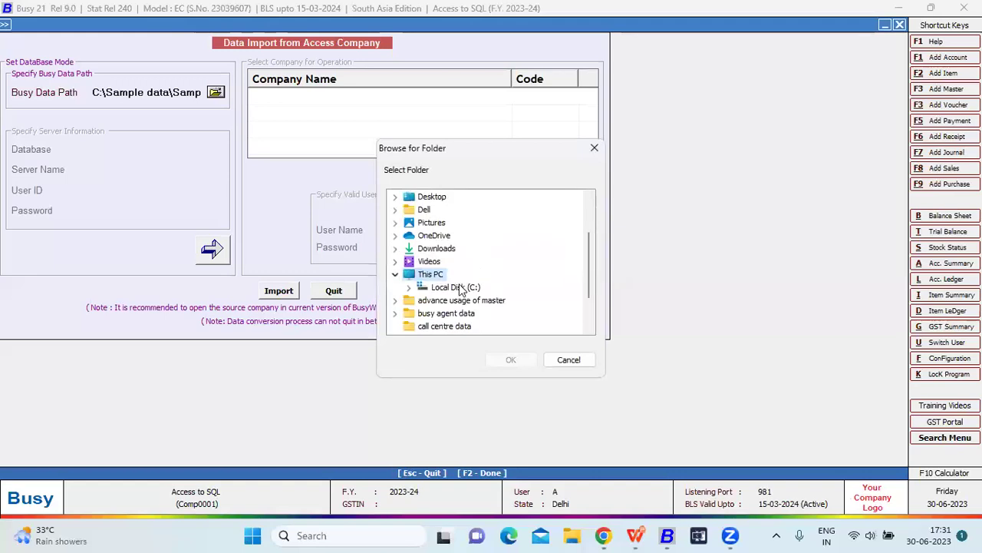
click(566, 360)
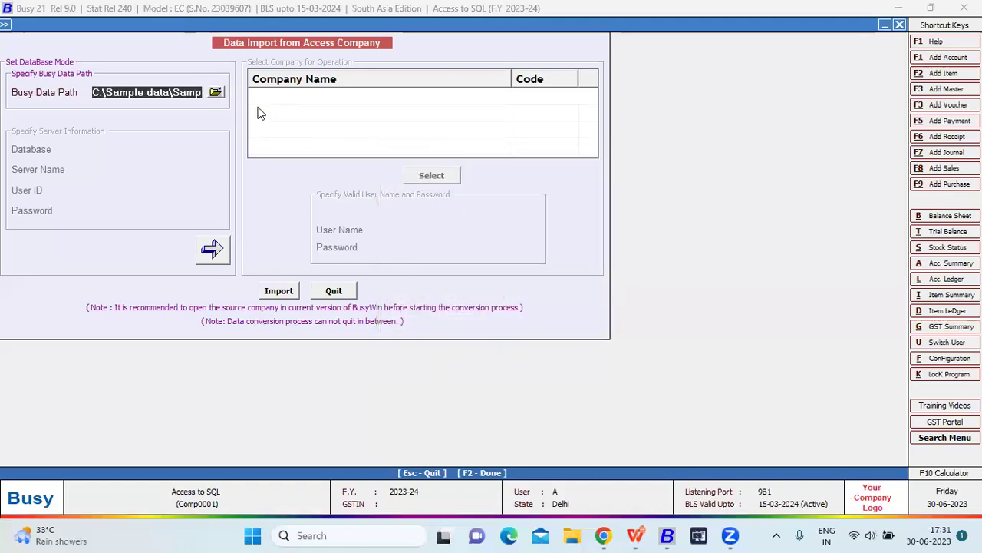
click(213, 249)
click(428, 174)
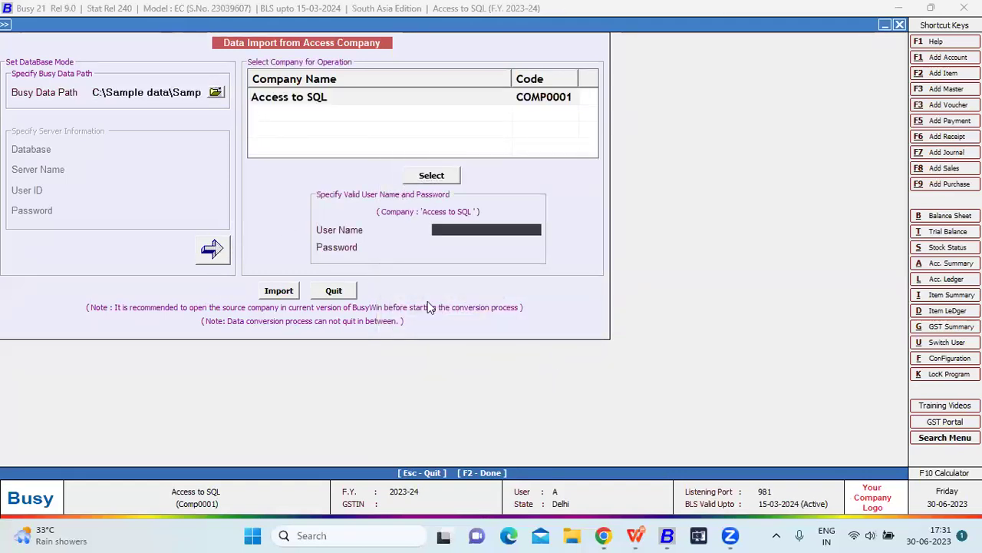
key(Return)
text(a)
key(Return)
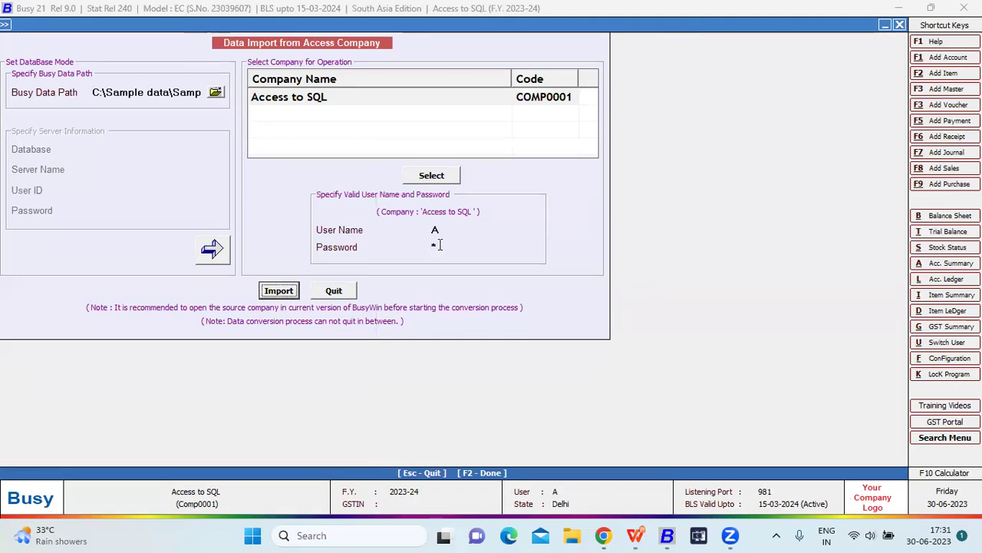
click(290, 290)
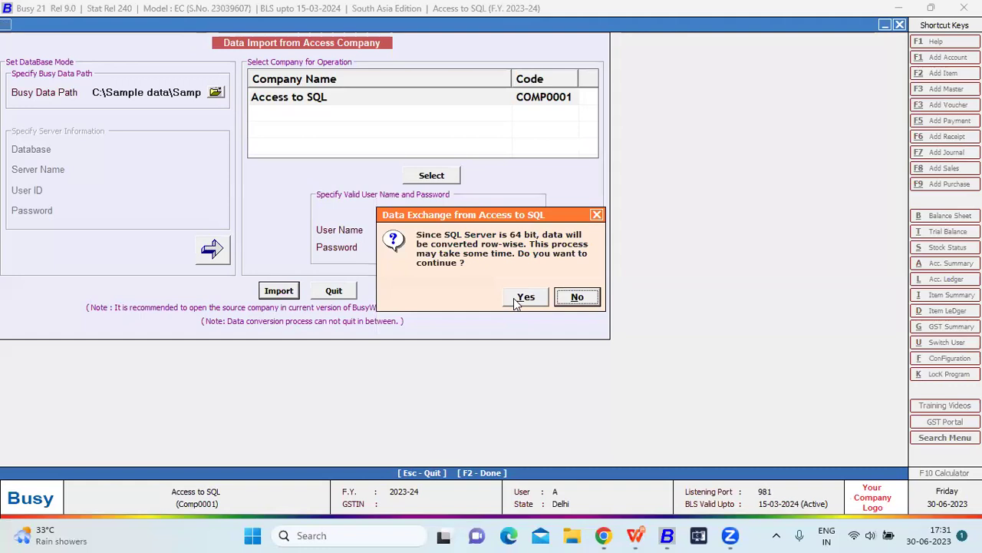
click(517, 300)
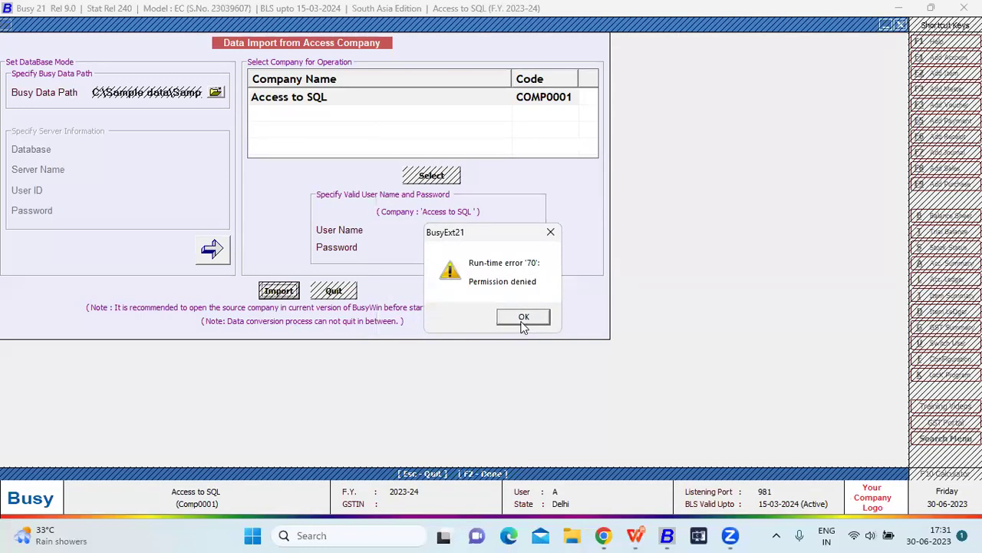
Dismiss the import error, restart Busy 21 in the EC model and leave the SQL to SQL company's login.
click(525, 318)
click(528, 332)
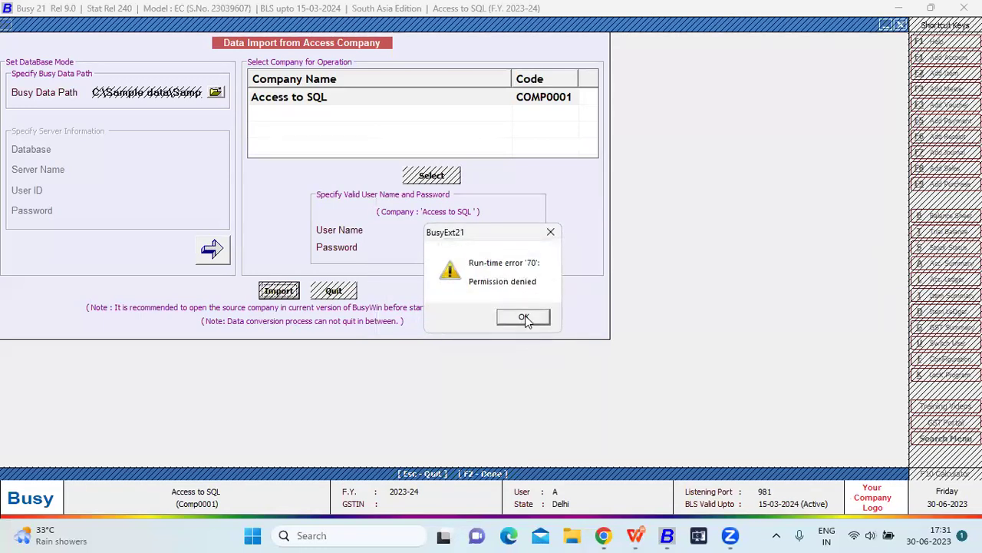
click(525, 319)
double_click(421, 318)
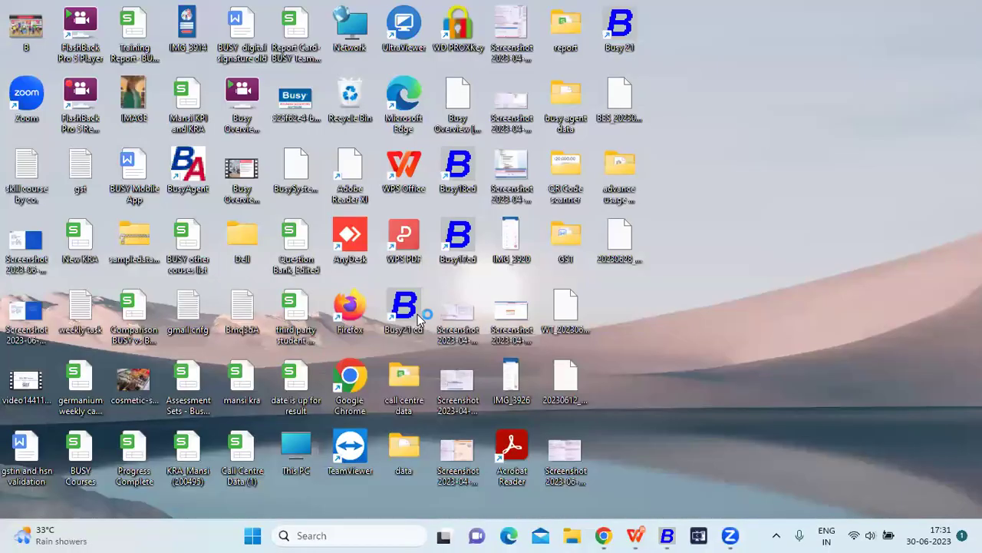
key(F2)
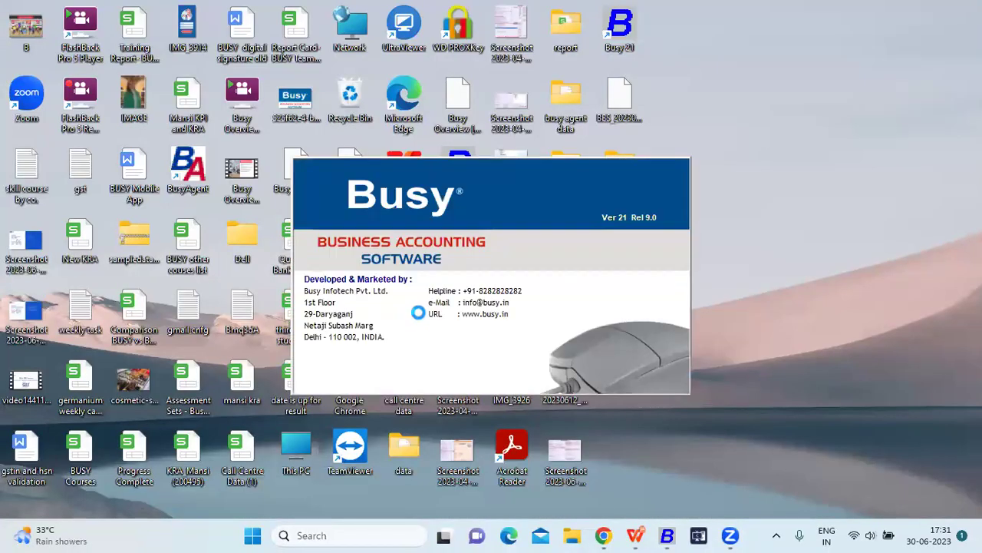
key(Return)
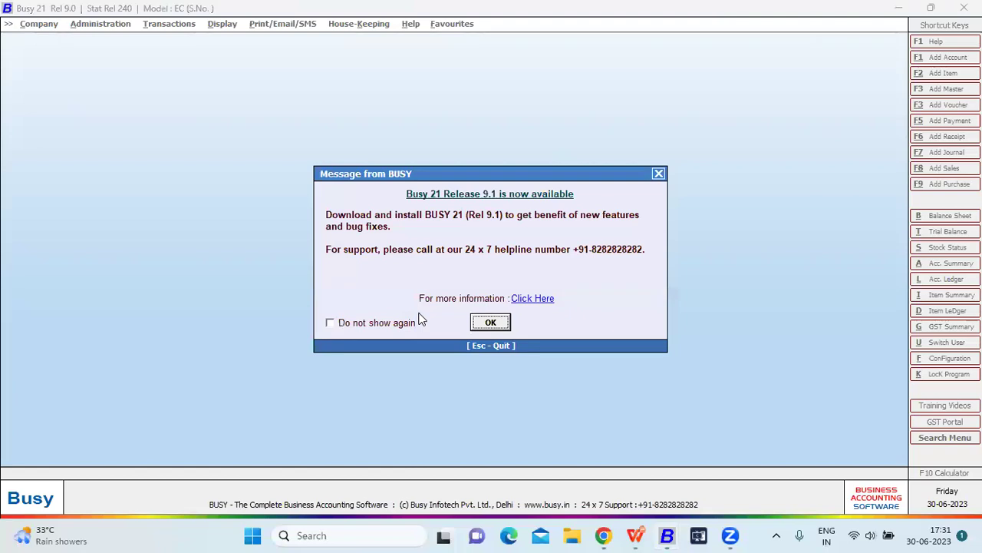
key(Return)
key(Return)
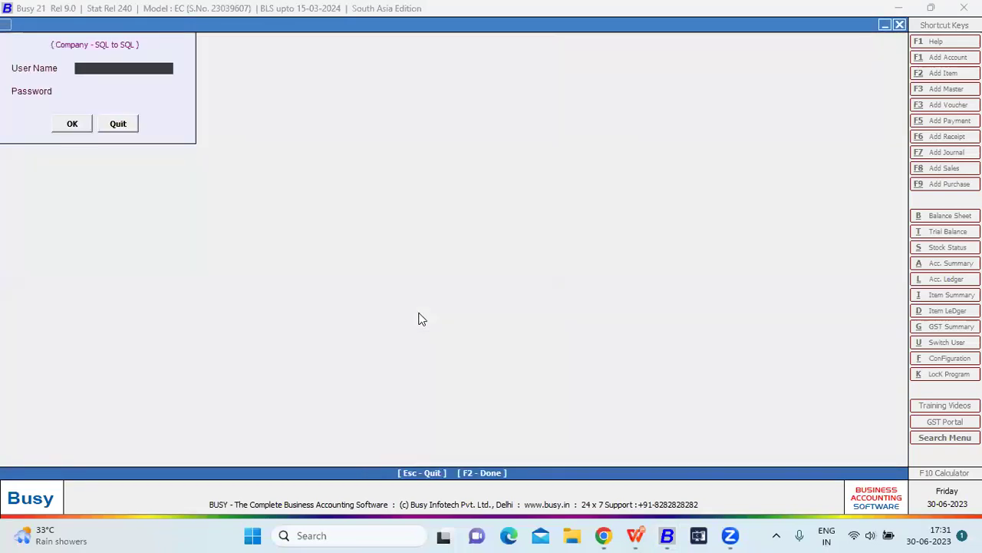
key(Escape)
key(Escape)
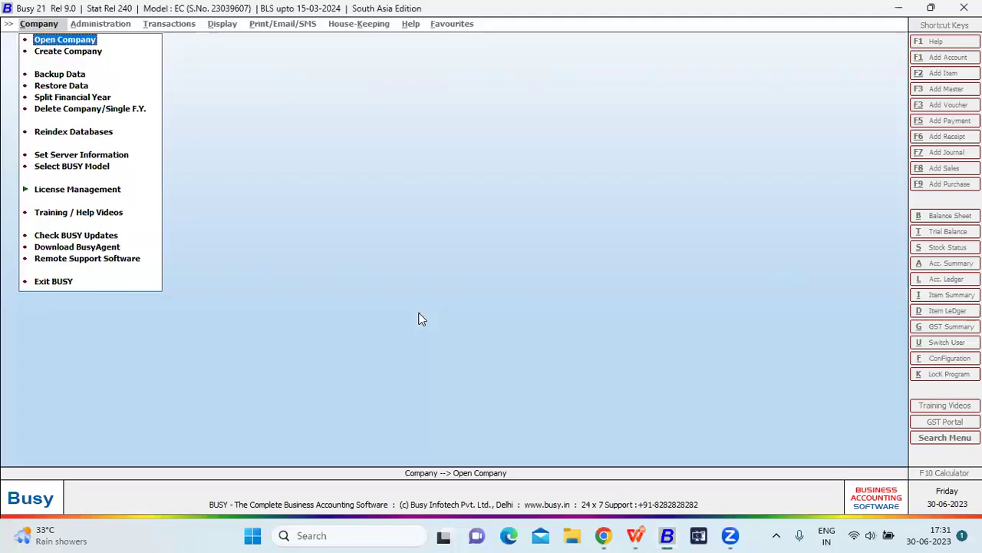
Create a company named Access to SQL New in the EC model, with the financial year beginning 01-04-2023.
key(Down)
key(Return)
text(Access to )
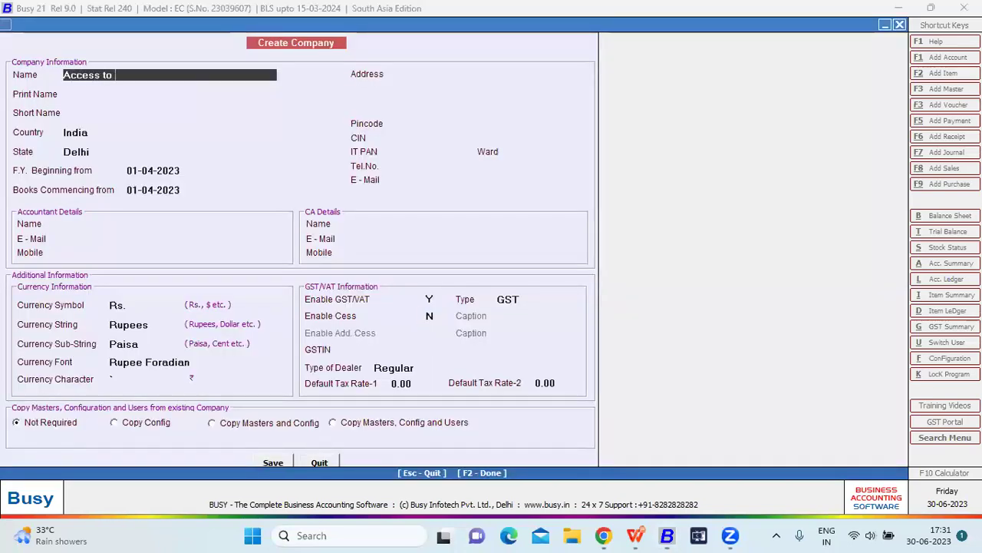
text(SQL New)
key(Return)
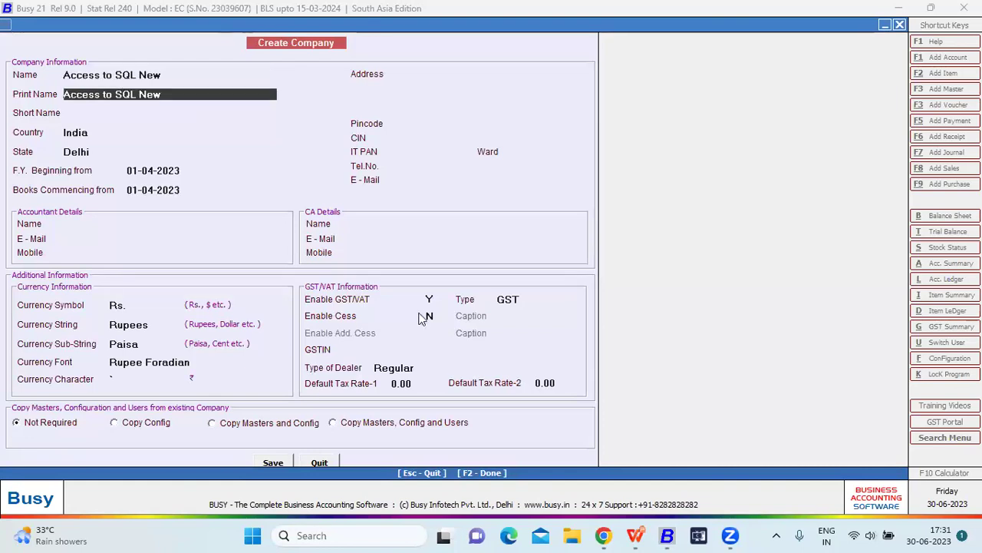
key(Return)
key(Return)
key(Return)
key(Return)
key(Return)
key(F2)
key(Return)
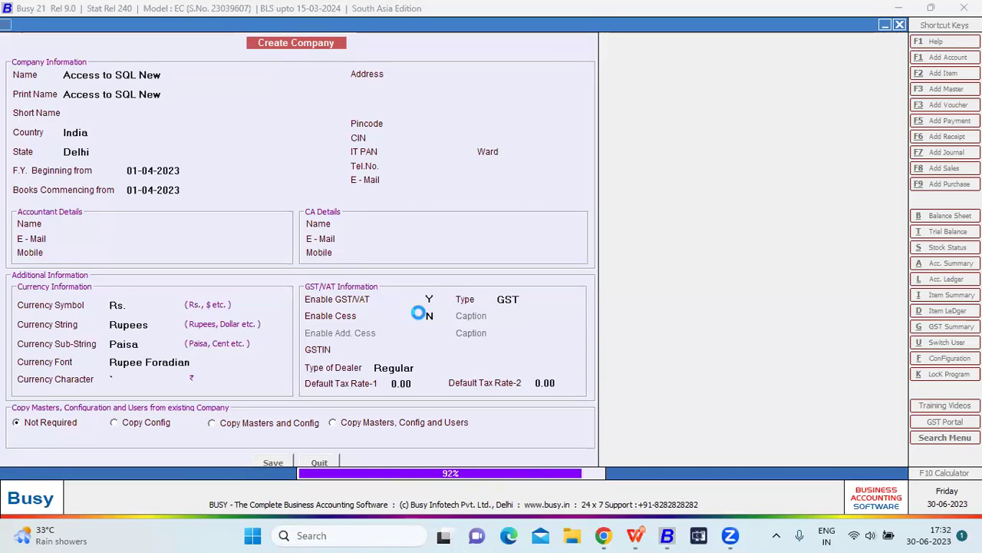
Require user authentication for Access to SQL New and save its superuser name and password.
key(Return)
text(a)
key(Return)
text(a)
key(Return)
text(a)
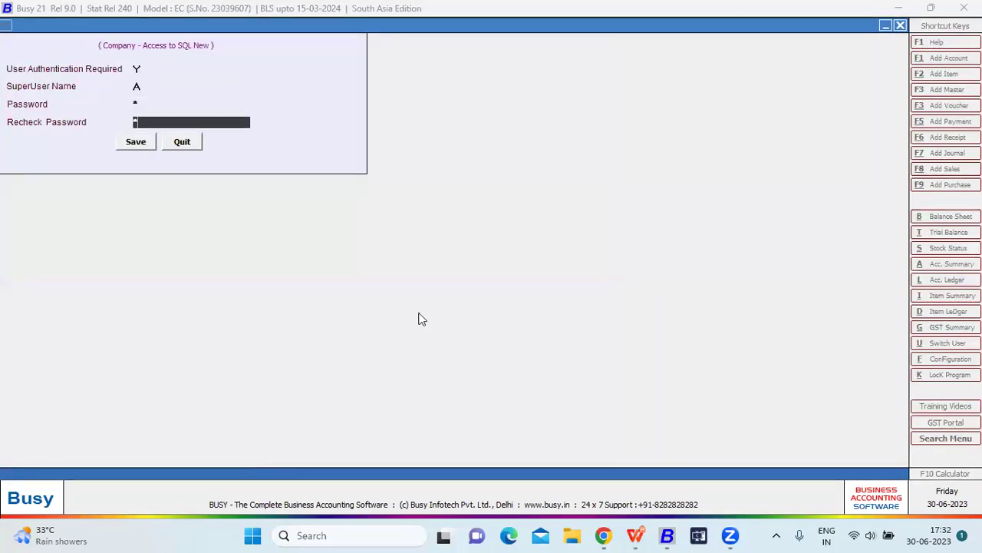
key(Return)
key(Return)
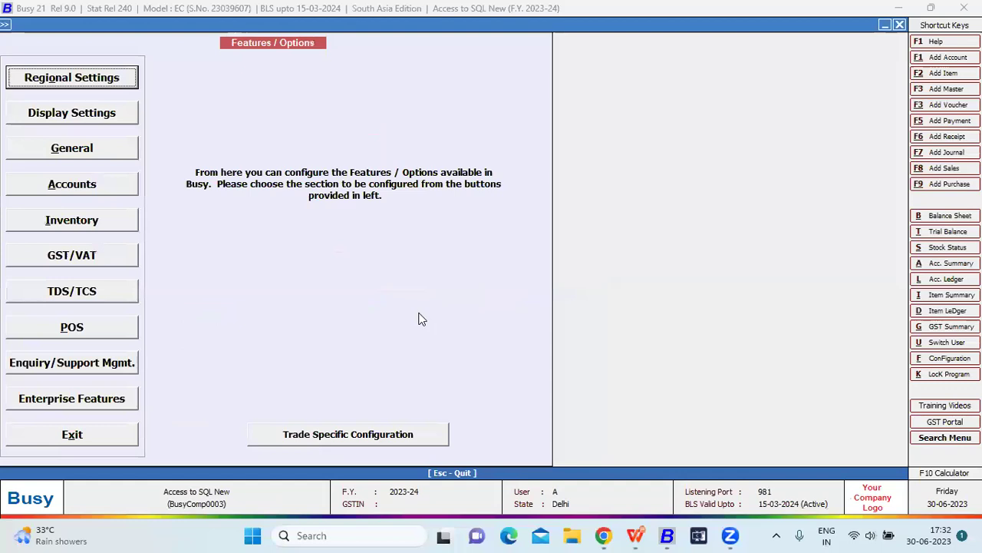
Leave the Features / Options configuration and open Import Data from Access in Access to SQL New.
key(Escape)
key(Down)
key(Down)
key(Down)
key(Down)
key(Down)
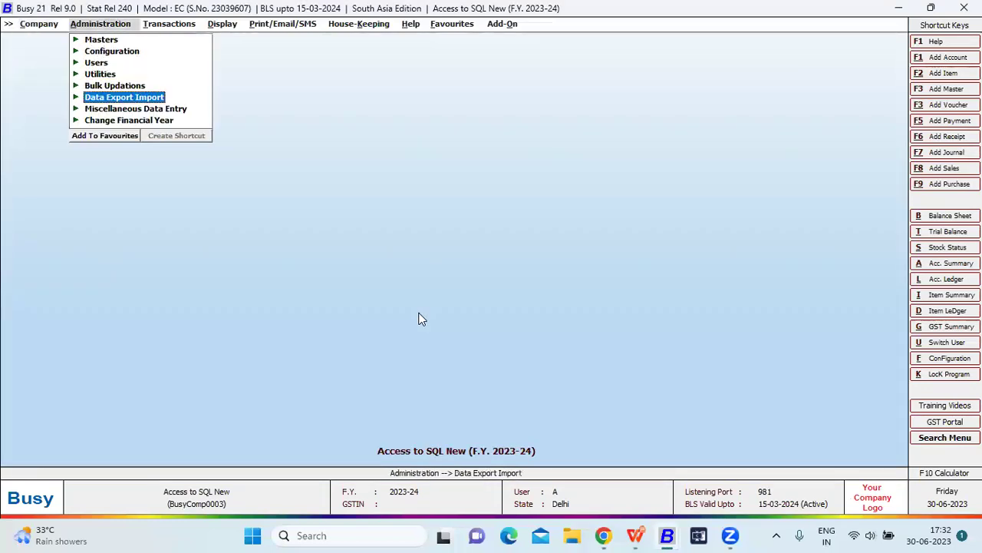
key(Right)
key(Down)
key(Down)
key(Return)
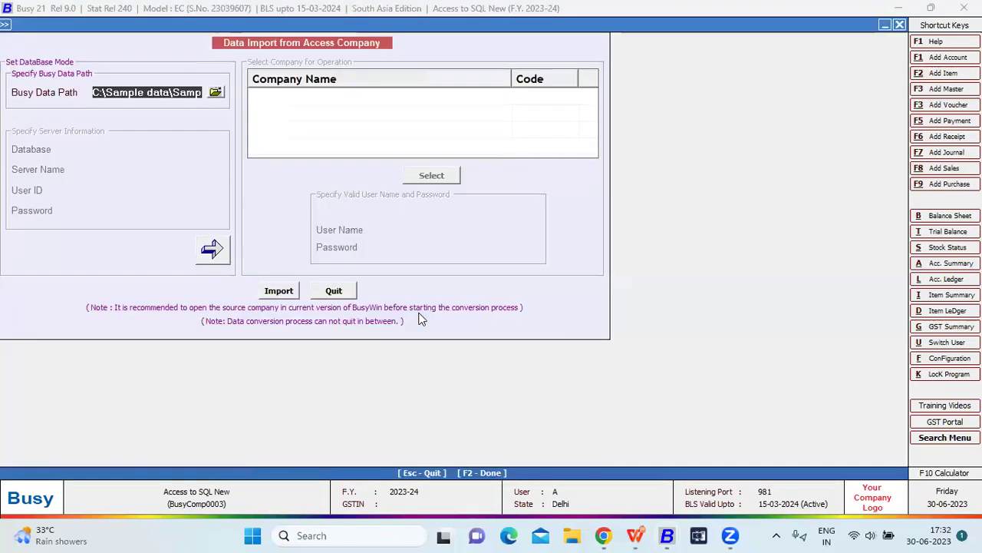
Try to import Access to SQL (COMP0001) from the preset data path with its user name and password.
key(Return)
key(Return)
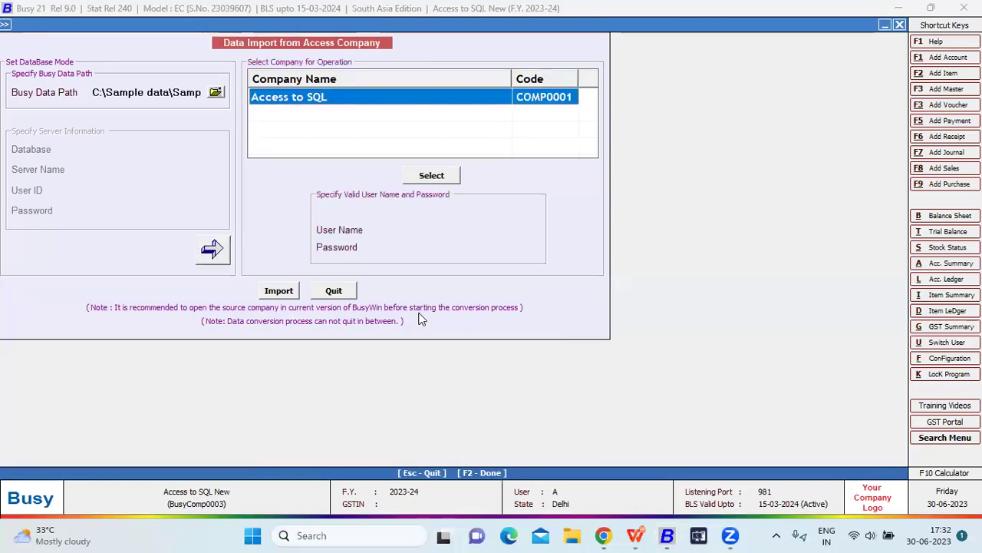
key(Return)
key(Return)
key(Return)
text(A)
key(Return)
key(Return)
key(Left)
key(Return)
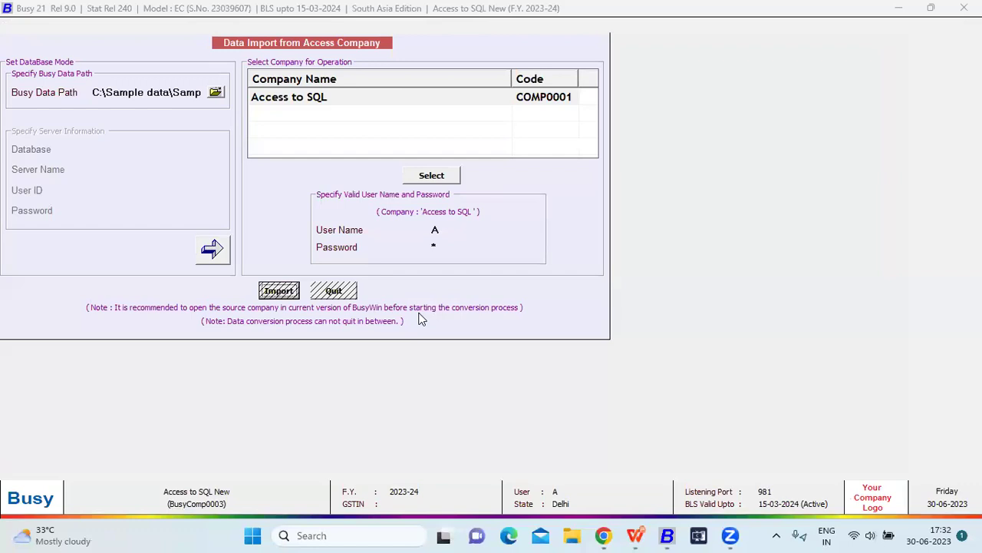
key(Return)
Switch to the Access to SQL company in the ES model and change its financial year to 2023-24.
mouse_move(672, 534)
click(725, 478)
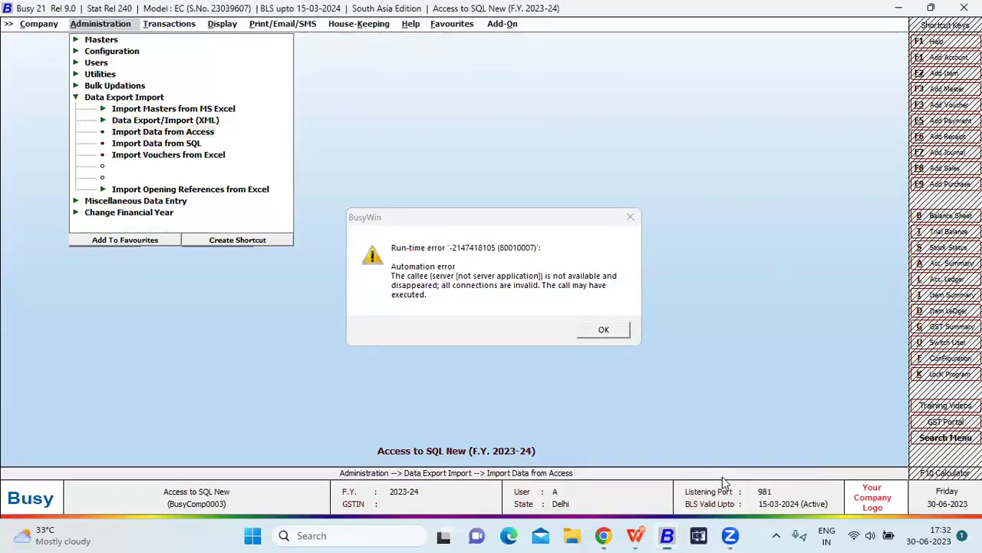
click(617, 475)
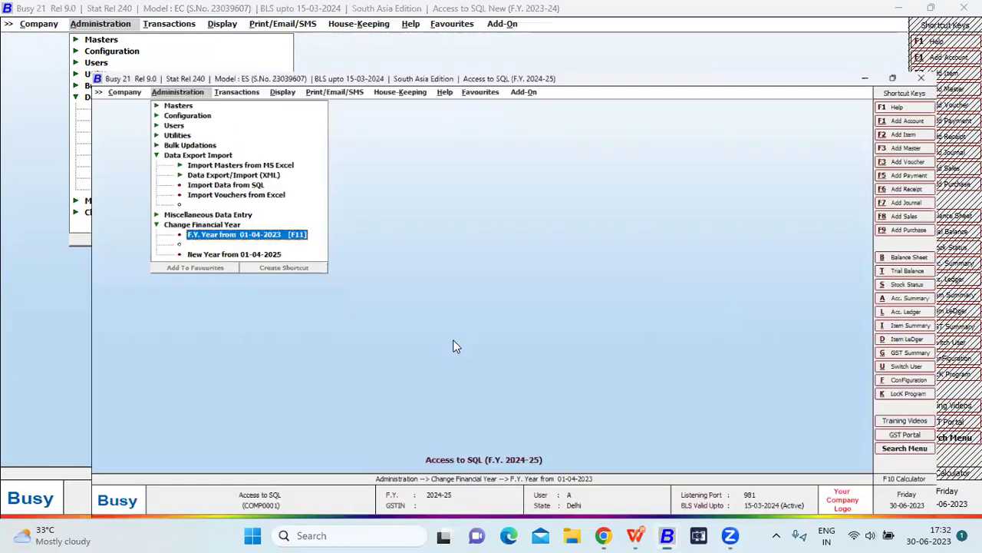
key(Left)
key(Right)
key(Return)
key(Return)
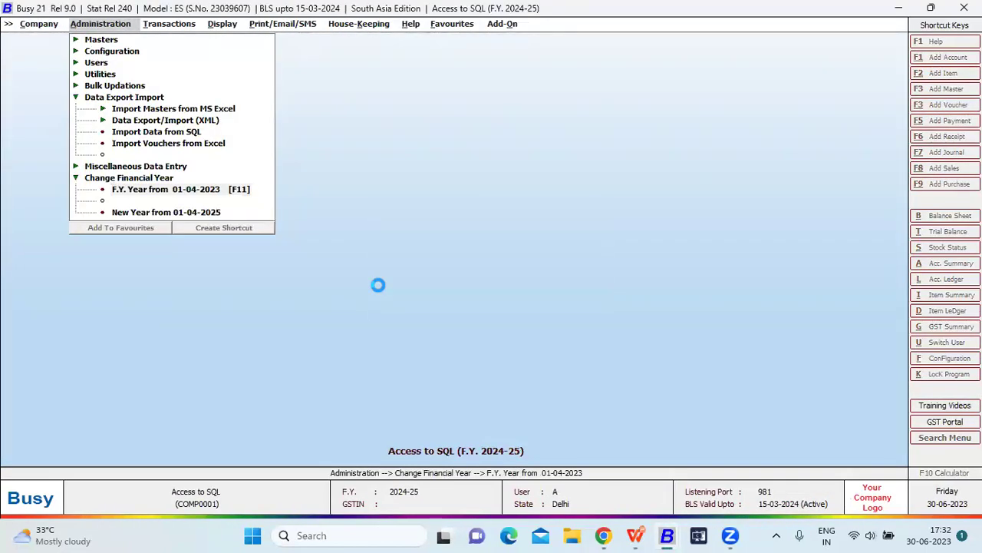
key(Return)
key(Right)
key(Left)
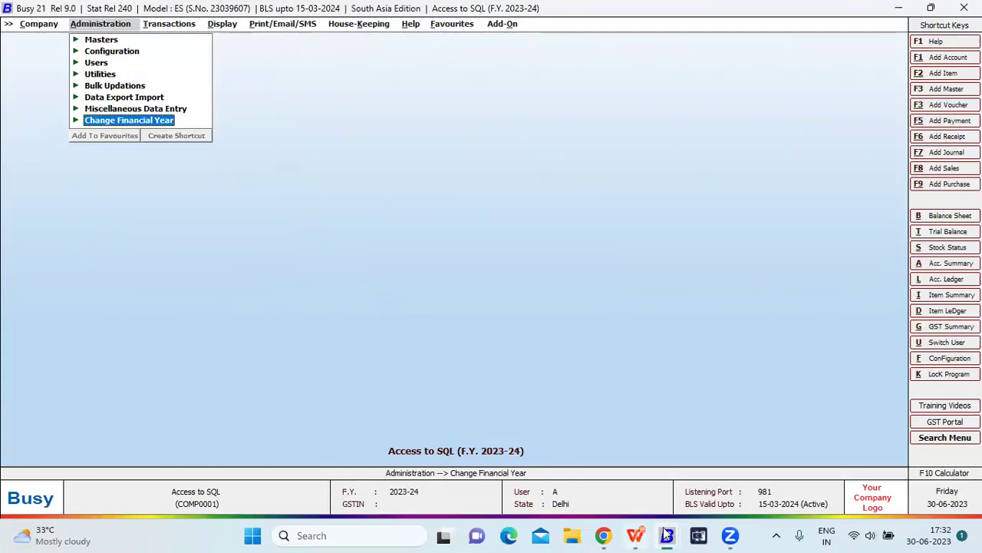
Dismiss the automation error in Access to SQL New and restart Busy 21 in the EC model.
mouse_move(667, 535)
click(685, 470)
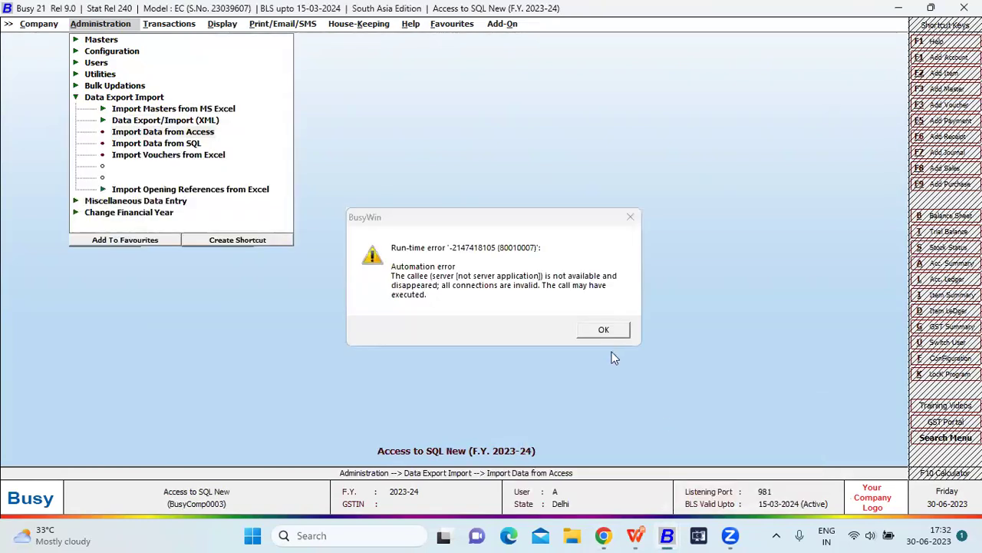
click(603, 331)
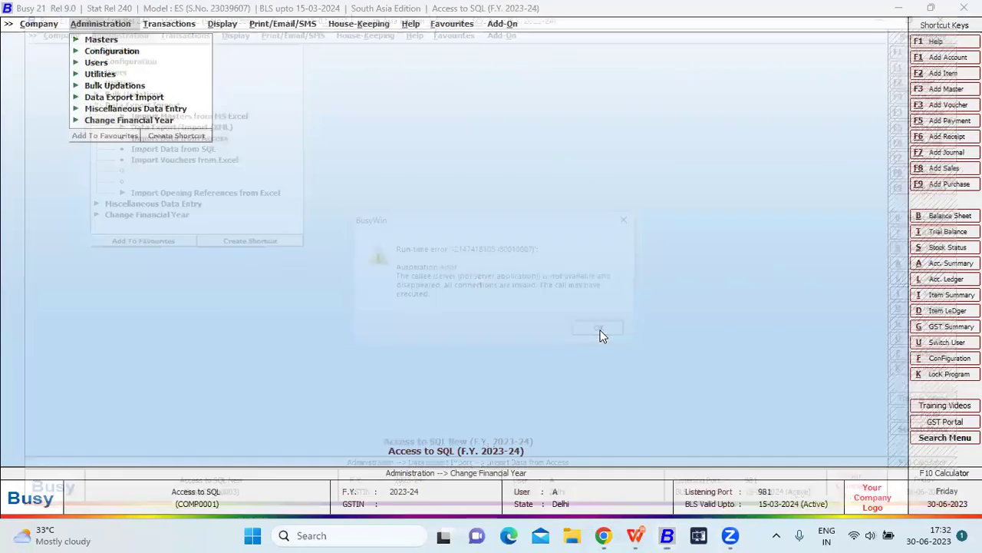
key(super+d)
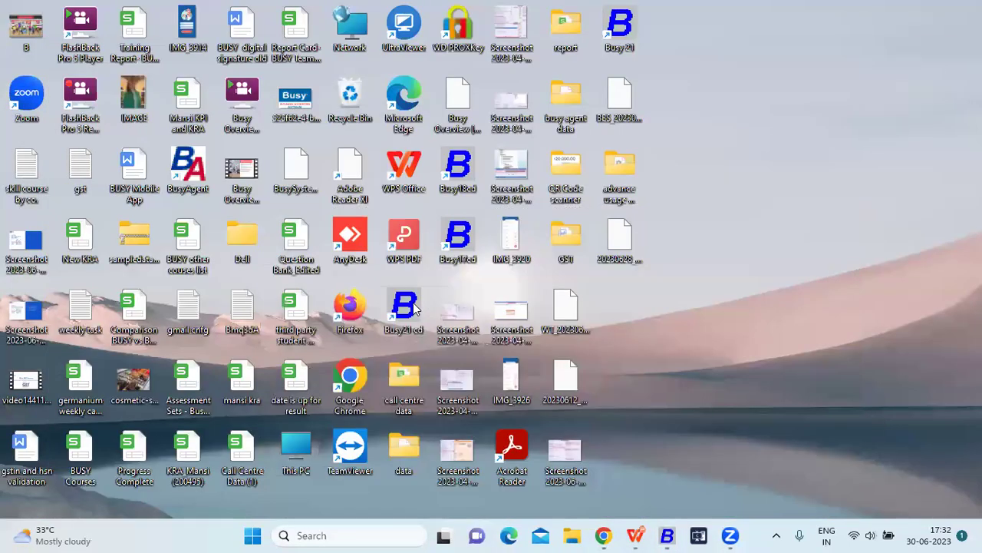
double_click(404, 307)
text(ec)
key(F2)
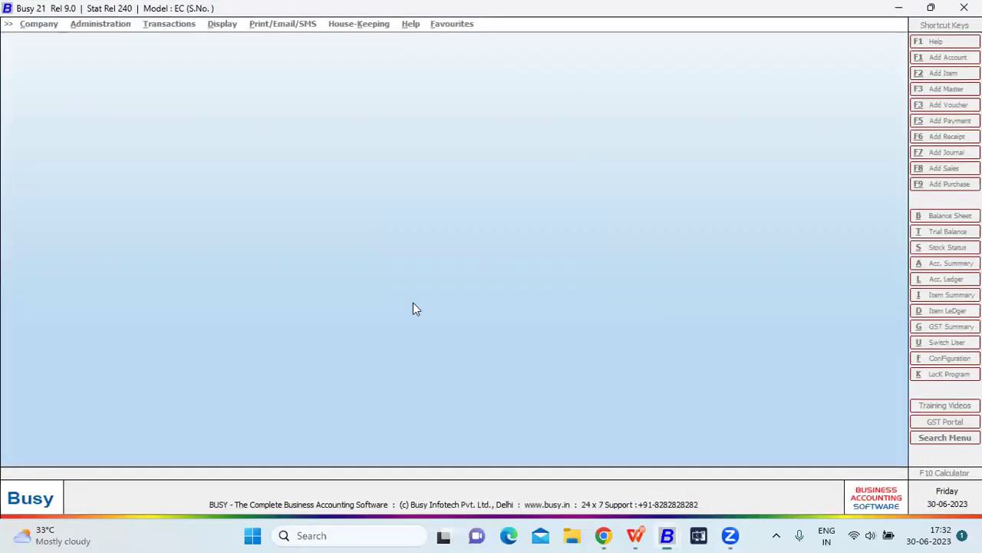
Open the Access to SQL New company (Comp0003) and log in with its user name and password.
key(Return)
key(Down)
key(Down)
key(Up)
key(Return)
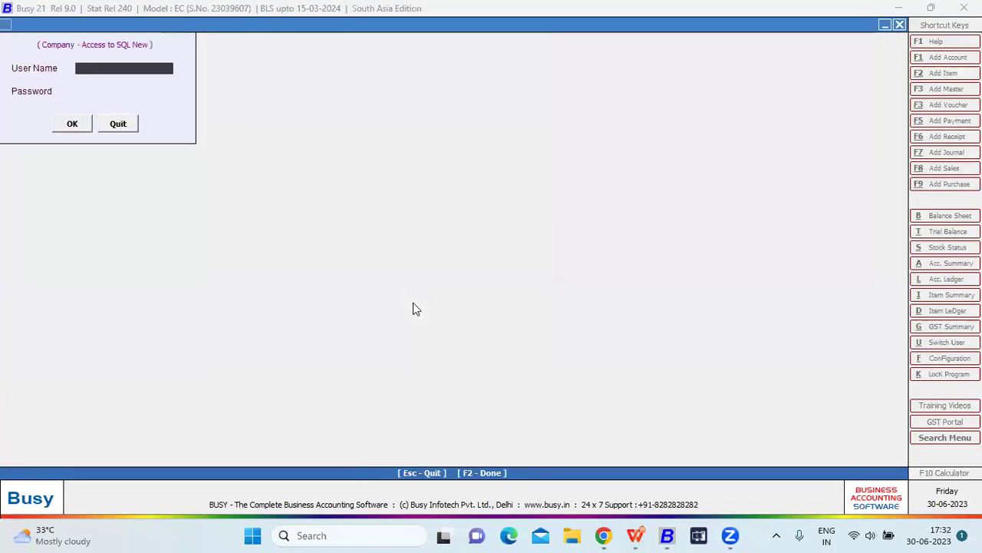
text(A)
key(Return)
text(a)
key(Return)
key(Return)
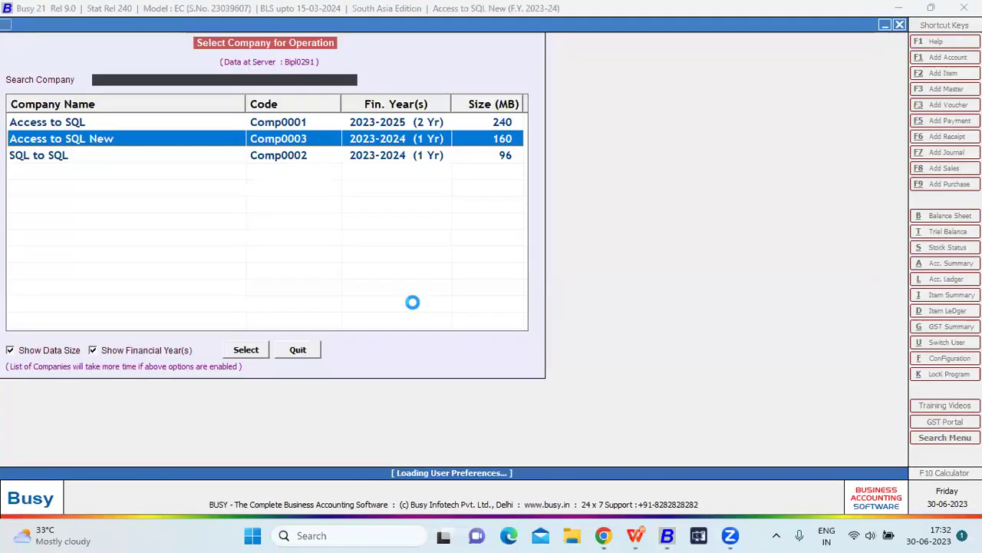
Open Import Data from Access in Access to SQL New and select Access to SQL (COMP0001) as the source company.
key(Down)
key(Down)
key(Down)
key(Down)
key(Down)
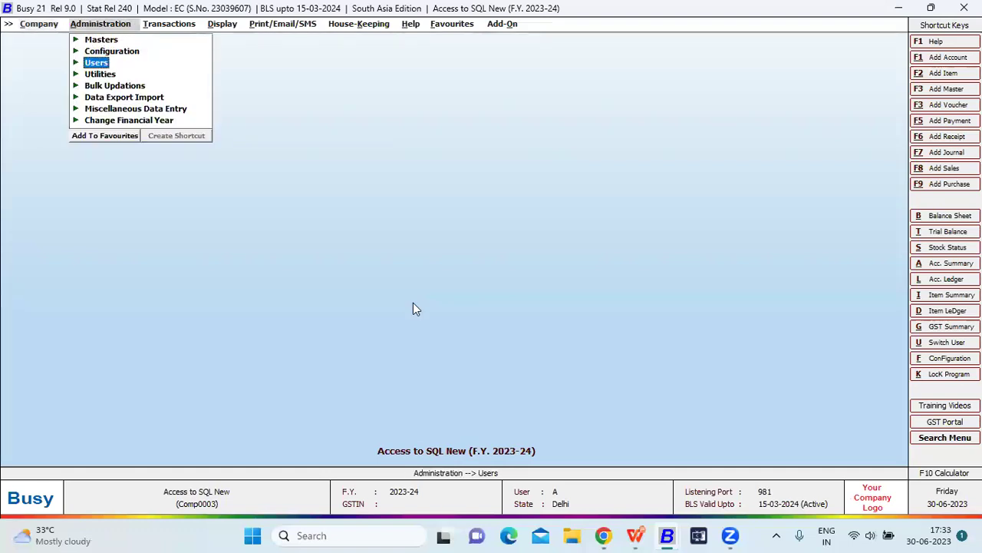
key(Return)
key(Down)
key(Down)
key(Return)
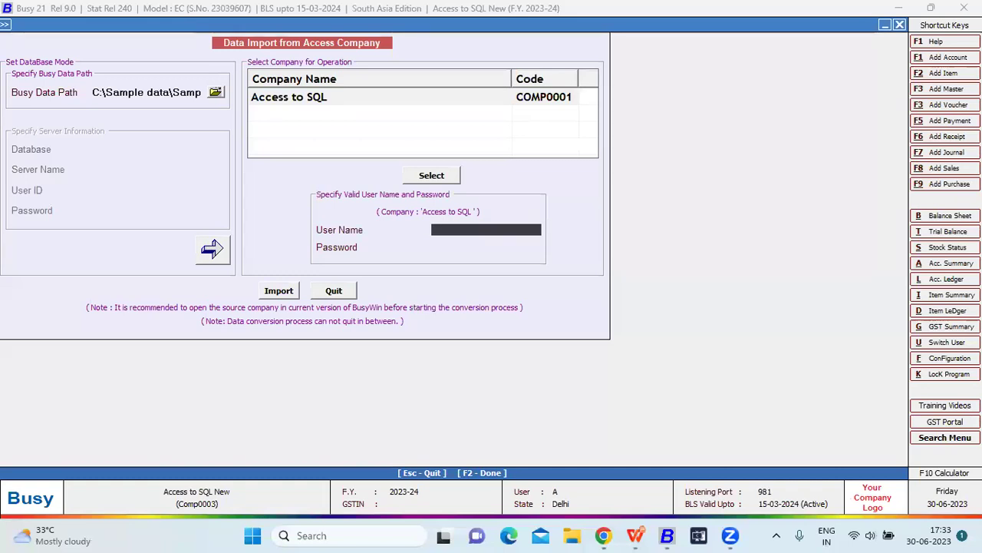
Try to import the selected Access company into Access to SQL New with the source's user name and password.
text(A)
key(Return)
text(a)
key(Return)
key(Return)
key(Left)
key(Return)
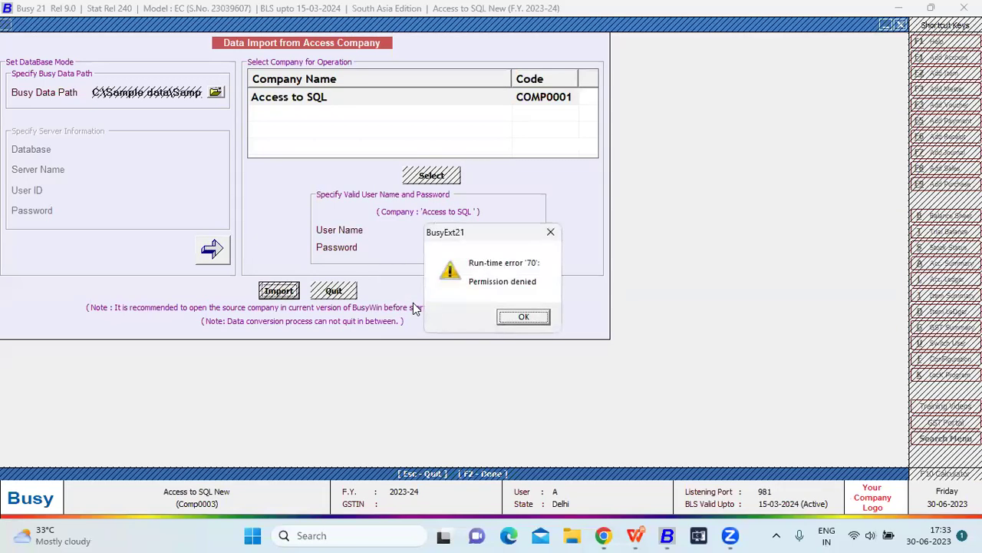
key(Return)
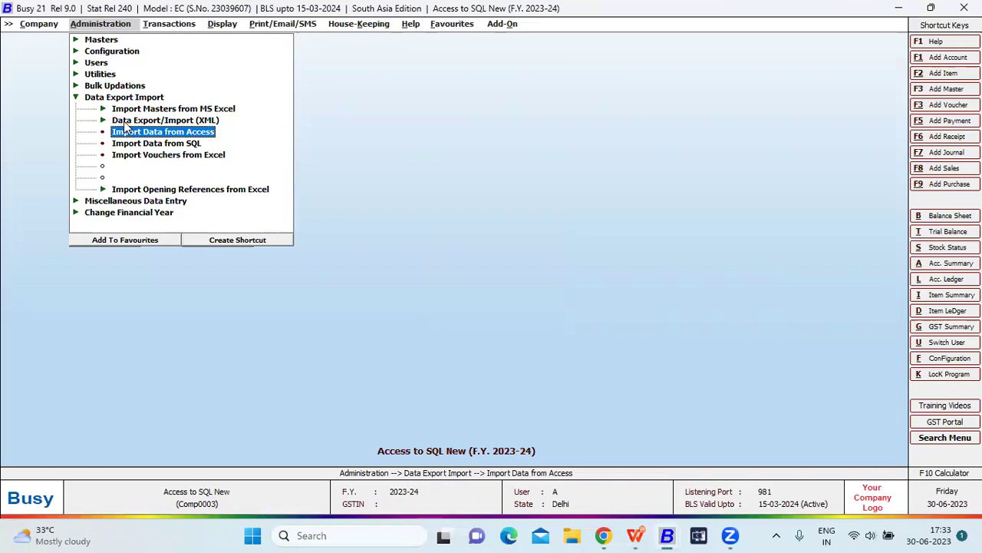
key(Return)
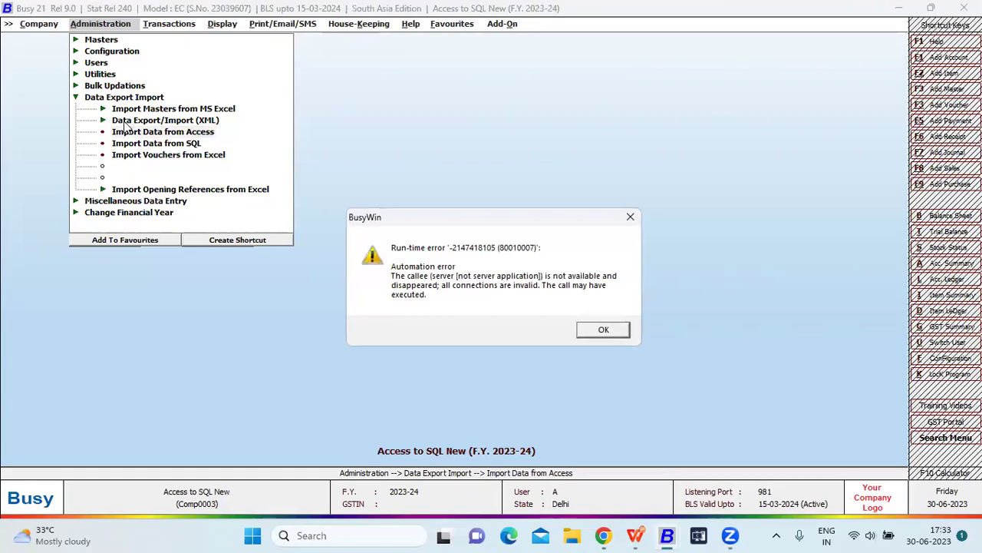
Switch to the ES model window, close the Access to SQL company and open the company selection list.
key(super+d)
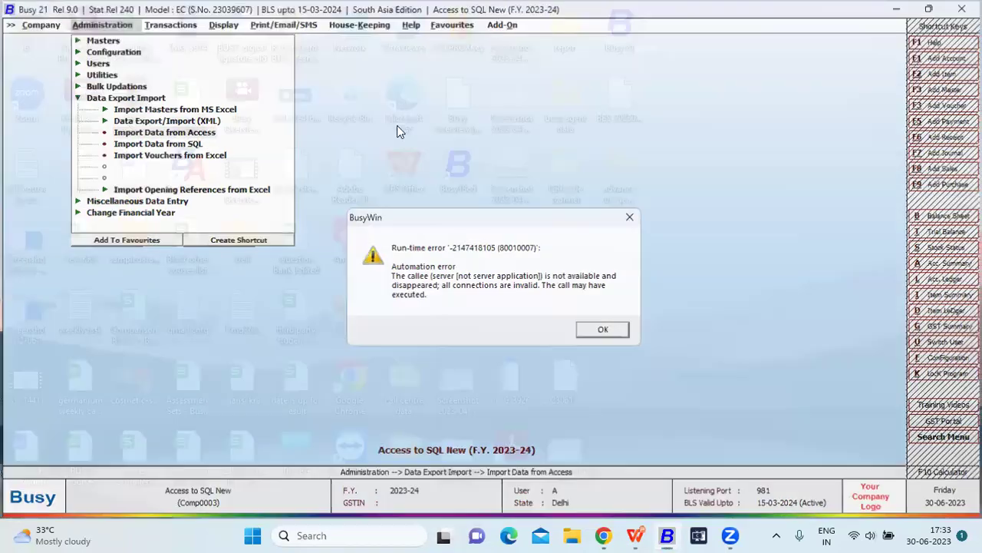
click(667, 535)
key(Left)
key(Right)
key(Left)
key(Return)
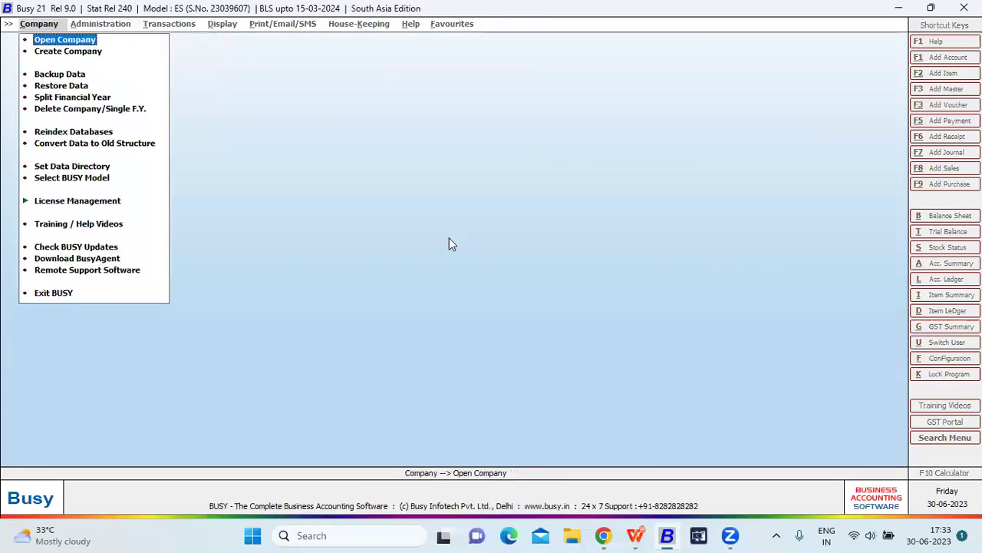
key(Return)
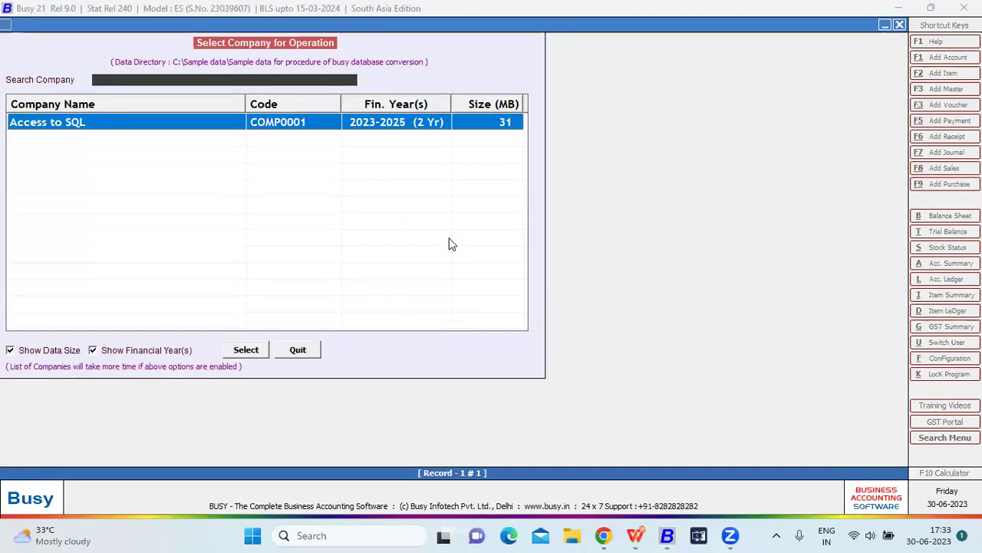
Start Busy 21 again in the EC model from the desktop.
click(667, 534)
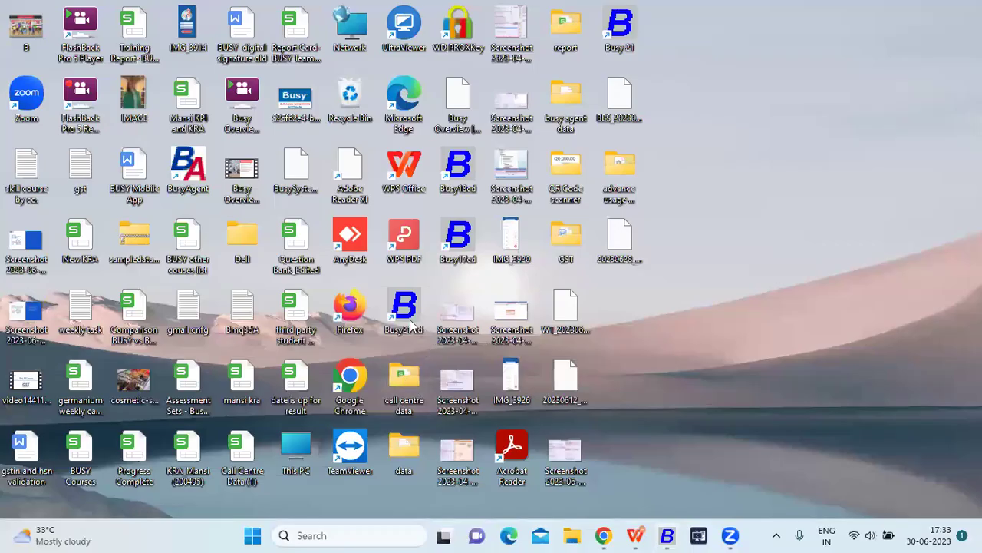
double_click(402, 320)
key(Return)
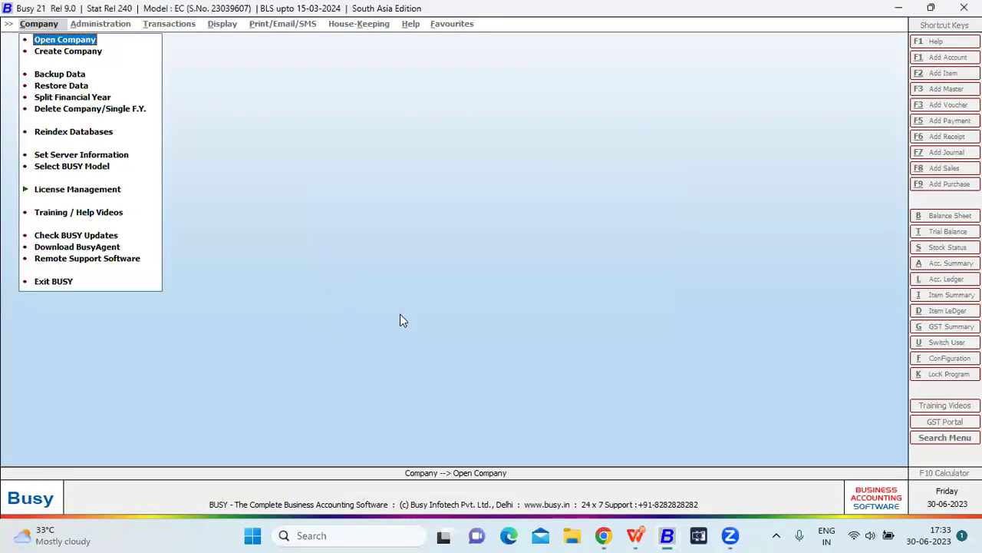
Open the Access to SQL New company (Comp0003) with its user name and password.
key(Return)
key(Down)
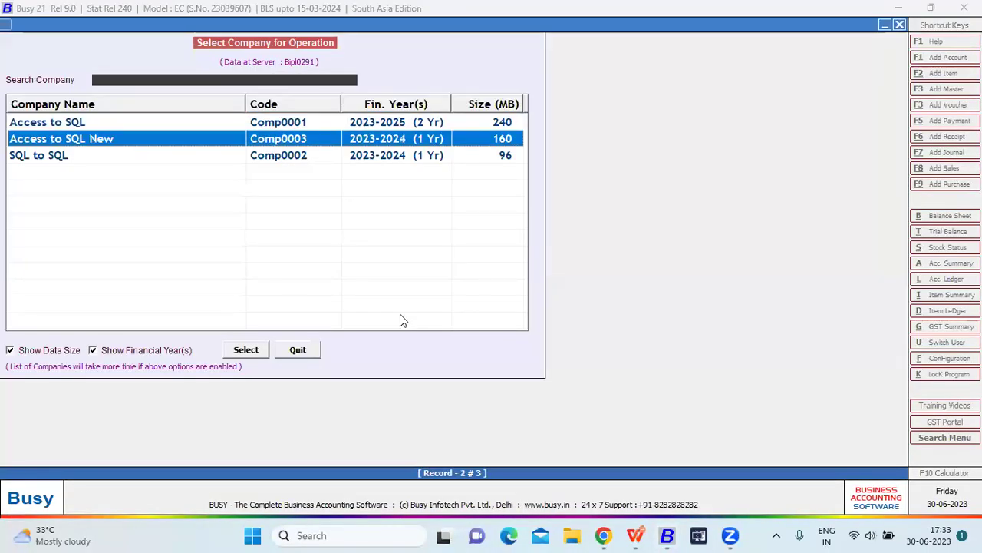
key(Return)
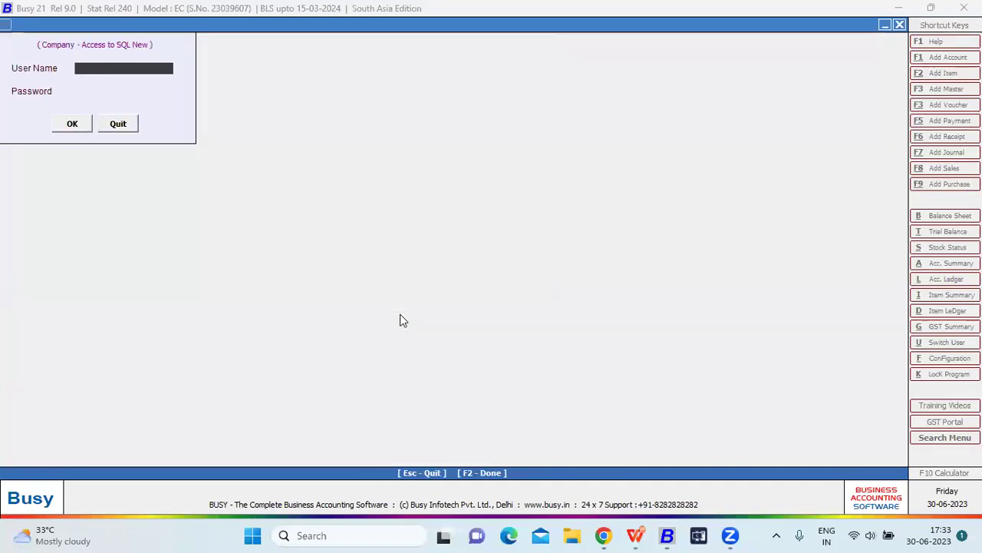
text(A)
key(Return)
key(Return)
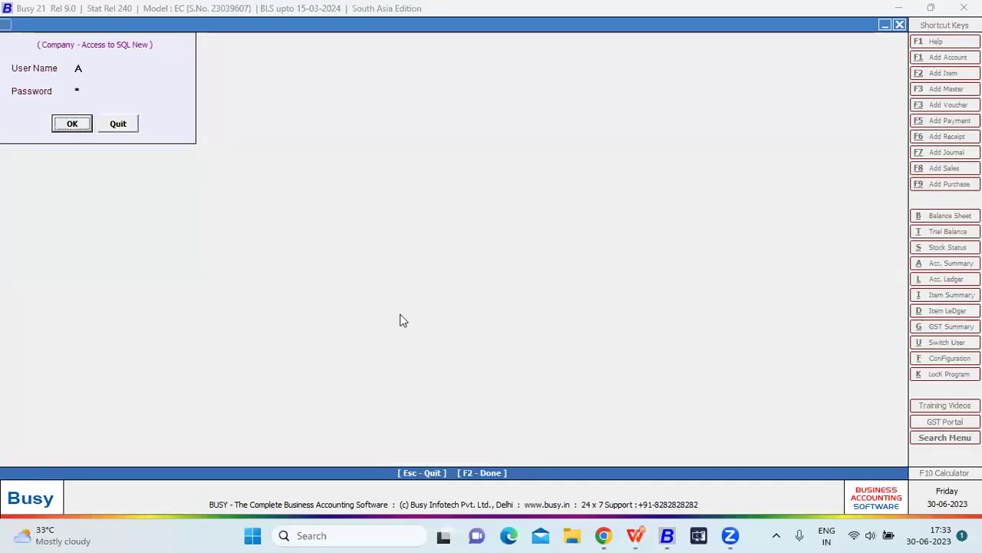
key(Return)
Close the Access to SQL New company without importing anything.
key(Right)
key(Left)
key(Right)
key(Left)
key(Down)
key(Down)
key(Down)
key(Down)
key(Down)
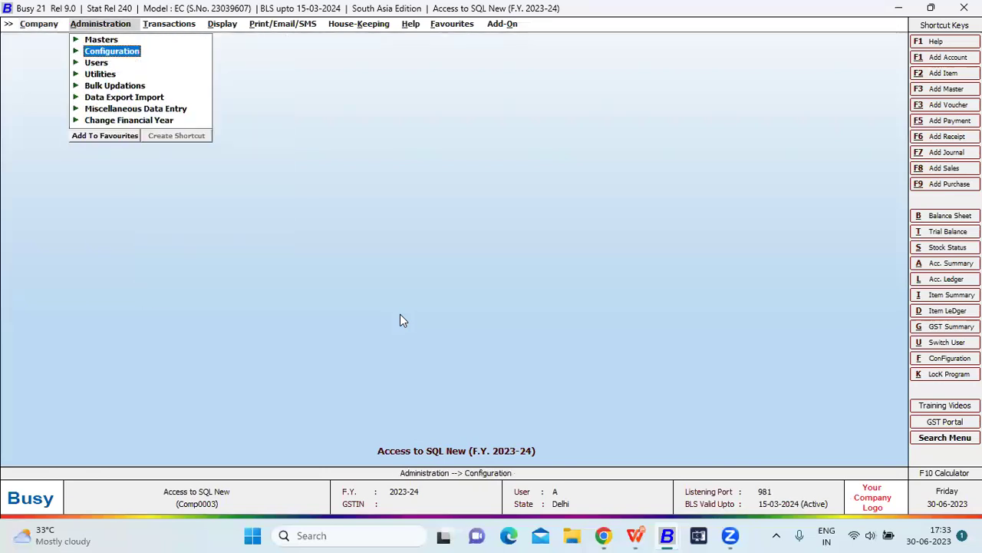
key(Left)
key(Return)
key(Down)
key(Return)
key(Escape)
Open the SQL to SQL company (Comp0002) with its user name and password.
key(Up)
key(Return)
key(Down)
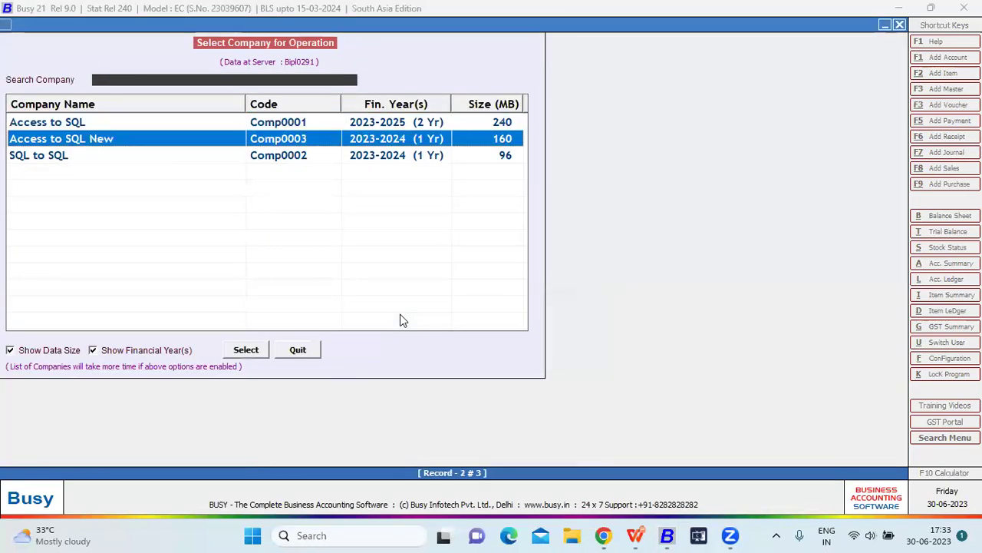
key(Down)
key(Return)
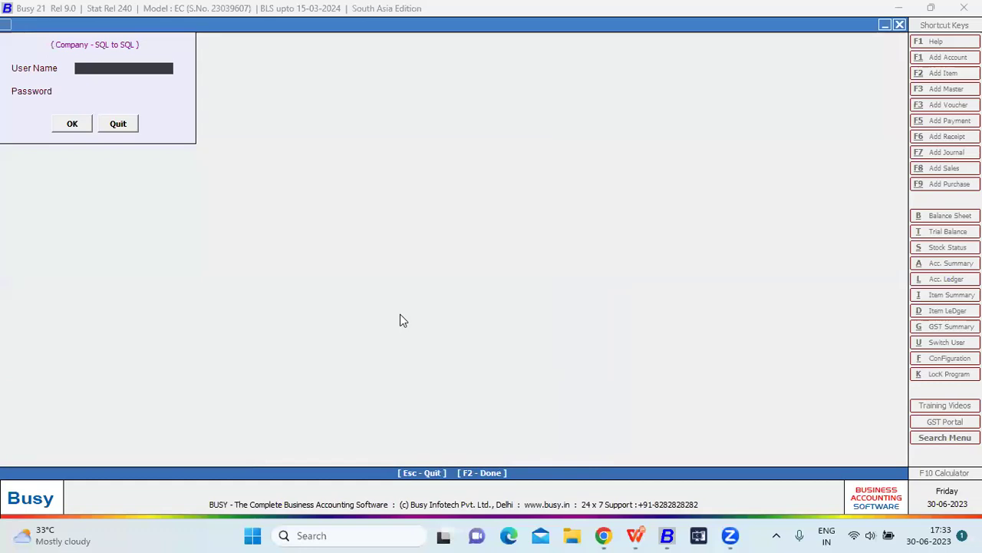
text(A)
key(Return)
text(a)
key(Return)
key(Return)
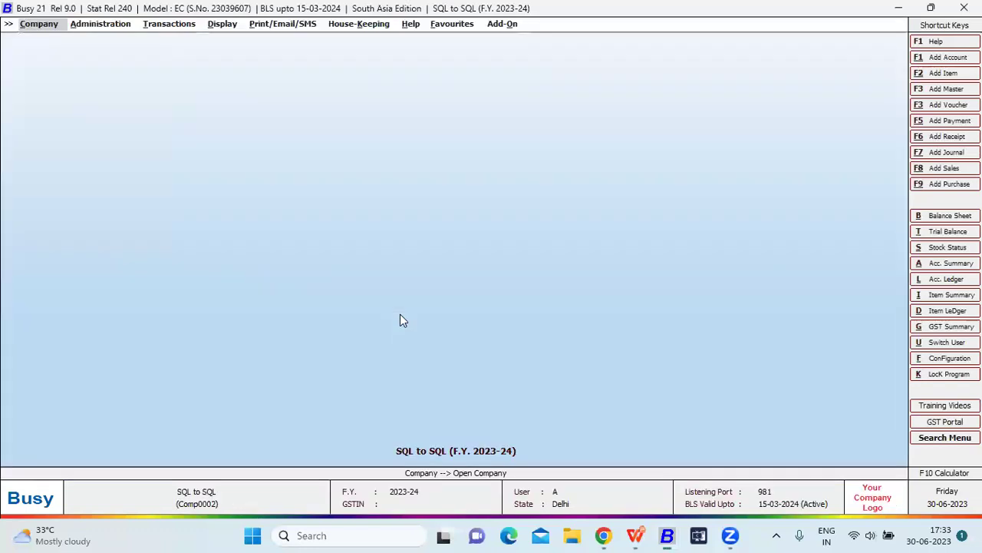
Open Import Data from SQL in the SQL to SQL company.
key(Right)
key(Down)
key(Down)
key(Down)
key(Down)
key(Down)
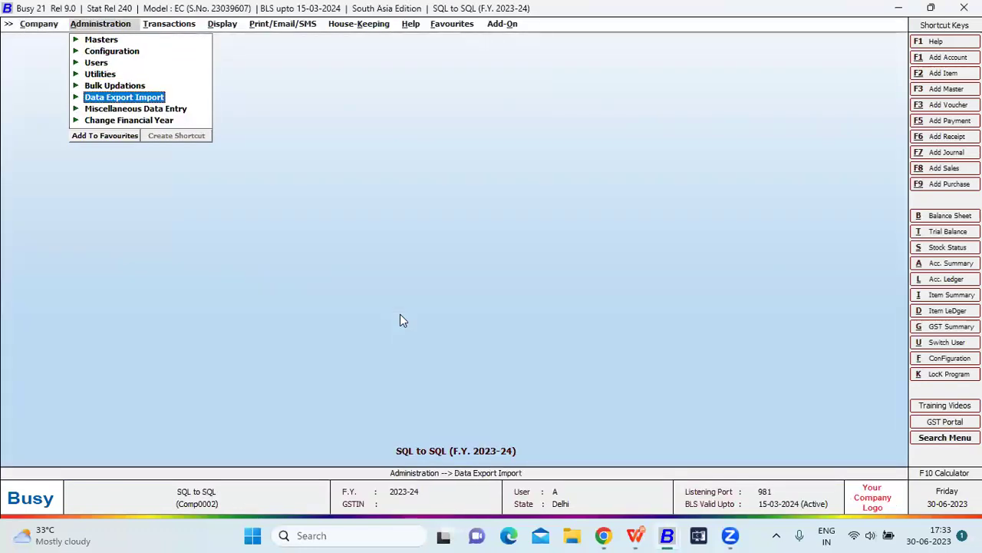
key(Right)
key(Down)
key(Down)
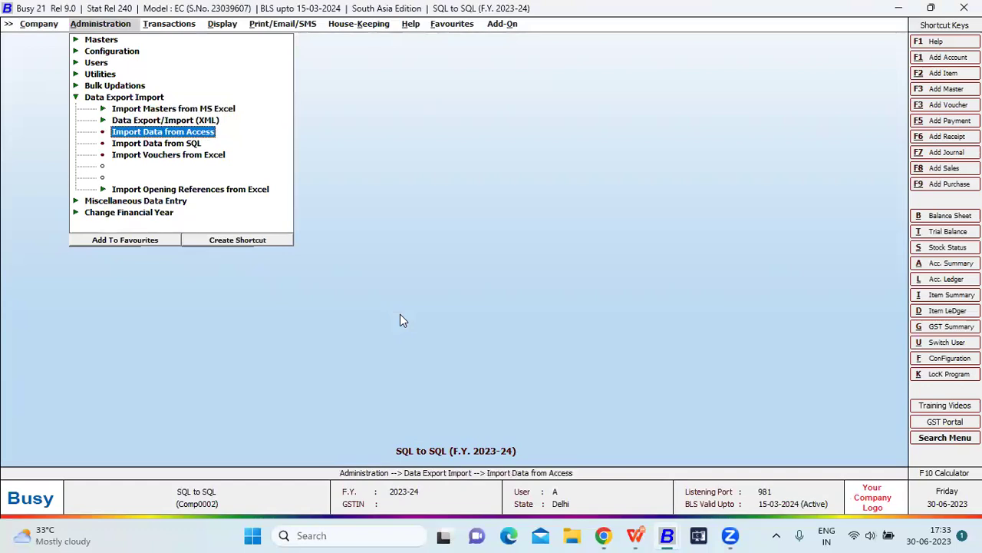
key(Down)
key(Return)
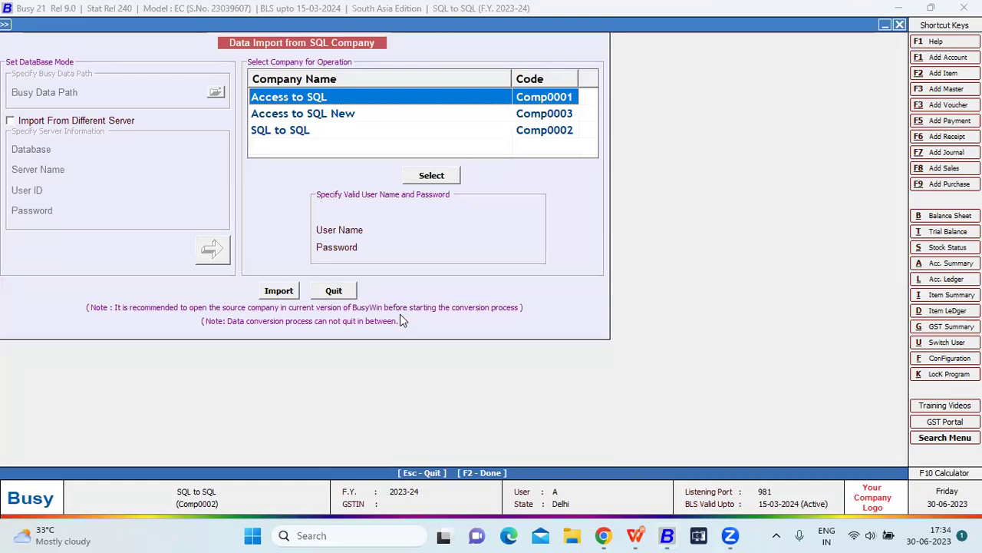
key(Down)
key(Up)
key(Down)
key(Down)
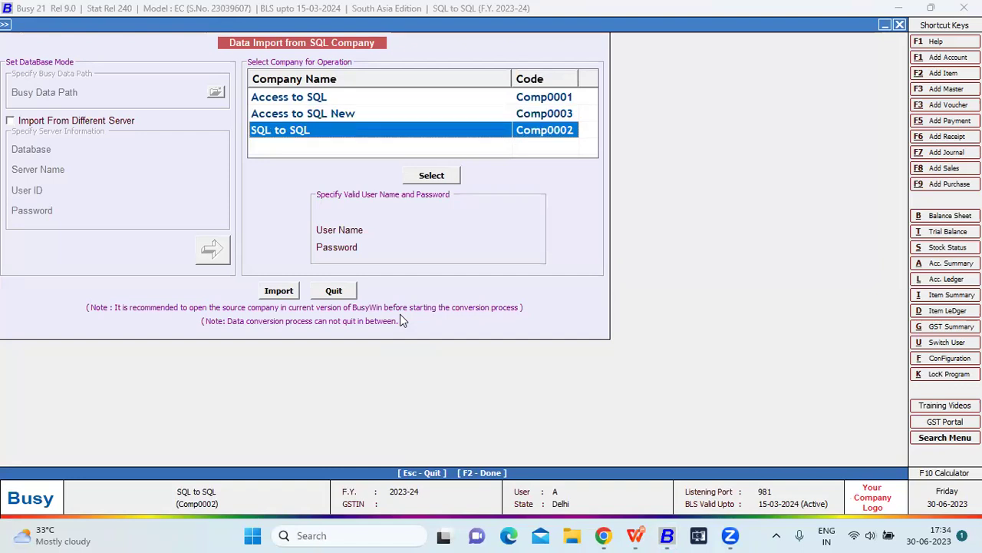
key(Return)
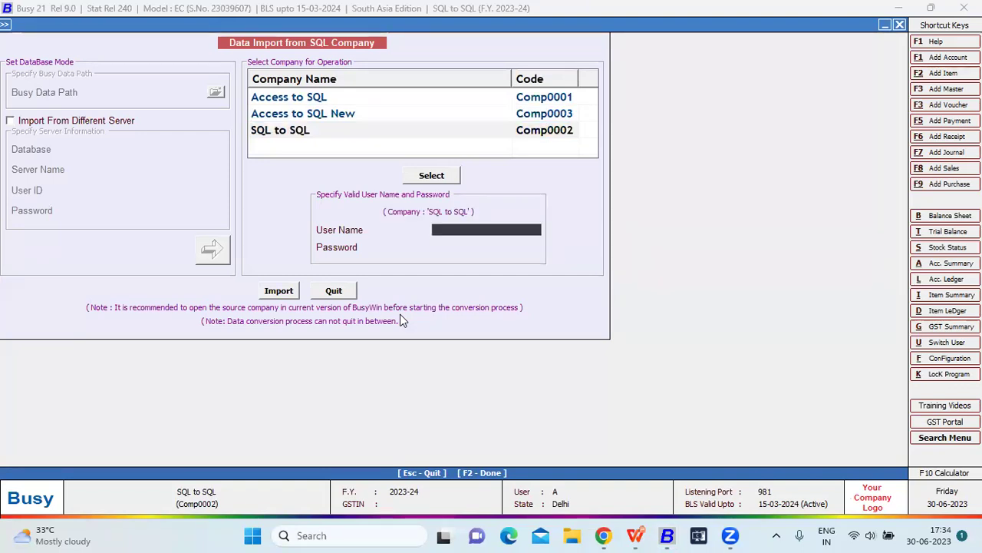
key(Escape)
key(Return)
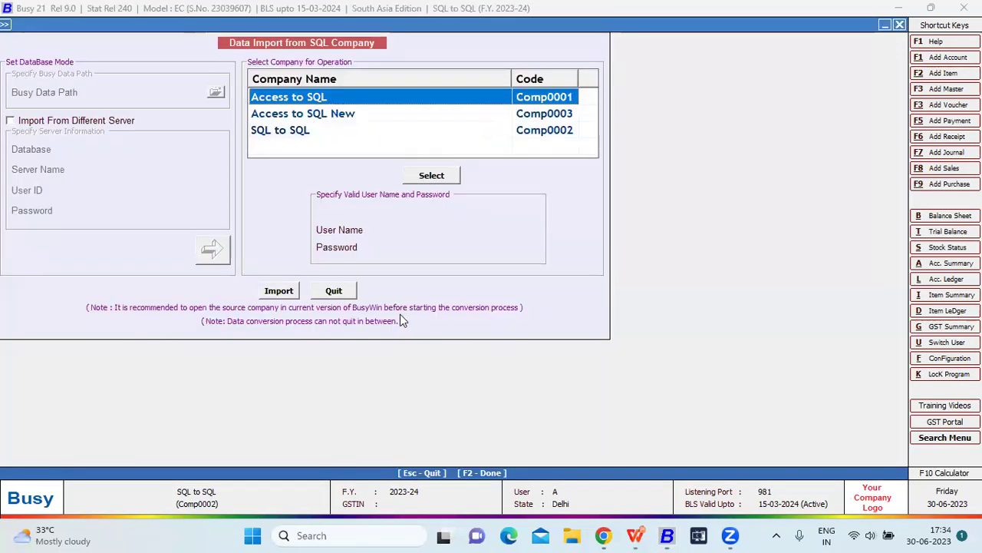
Import the Access to SQL company (Comp0001) for the financial year 1-4-2023, using the source's user name and password.
key(Return)
text(A)
key(Return)
text(*)
key(Return)
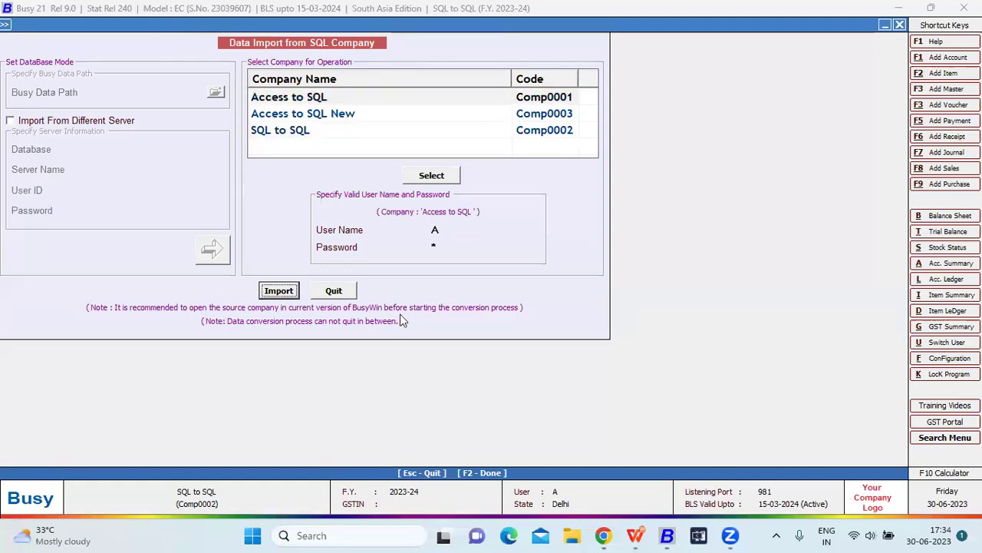
key(Return)
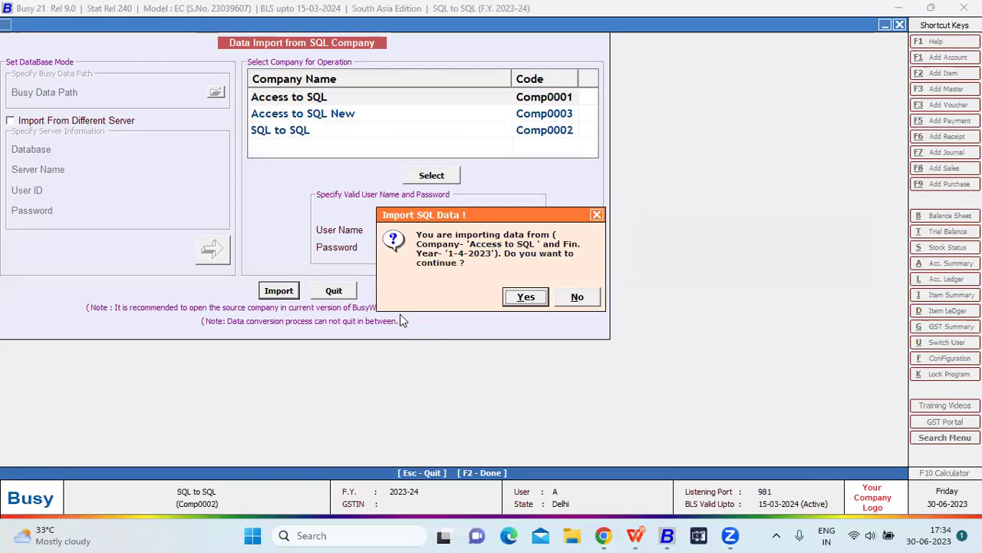
key(Return)
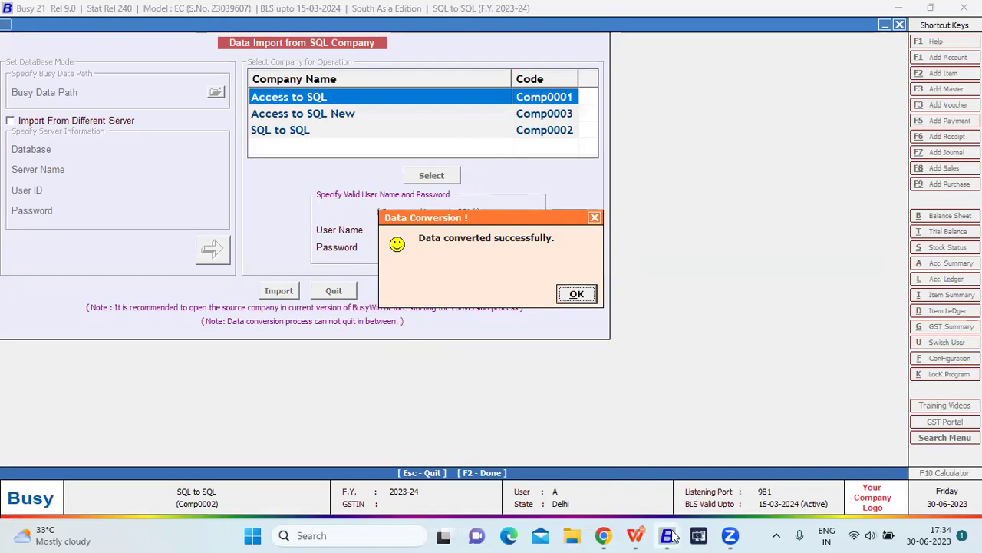
Switch to the ES model window and leave its company selection list.
mouse_move(667, 535)
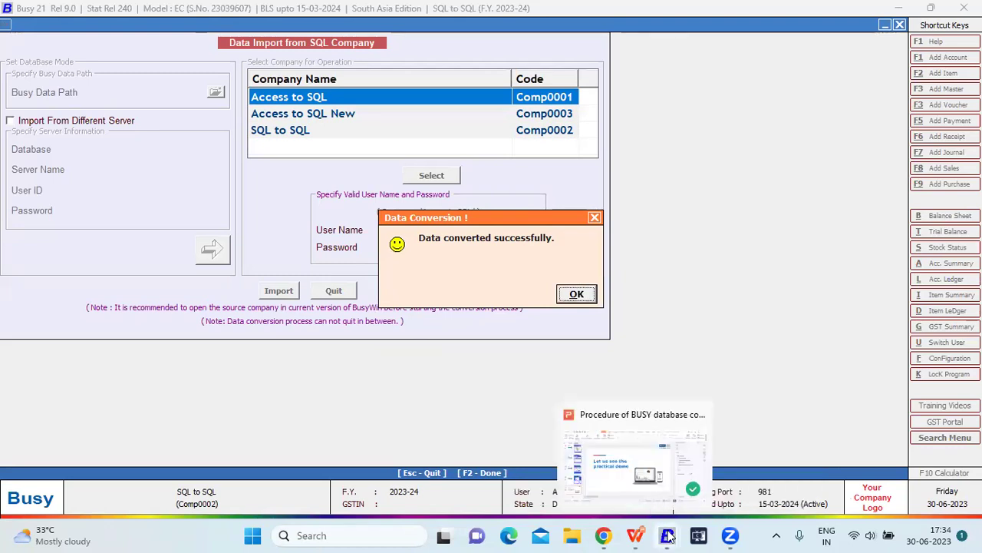
click(626, 477)
key(Escape)
Open the Access to SQL company with its user name and password, and close it again.
key(Return)
key(Return)
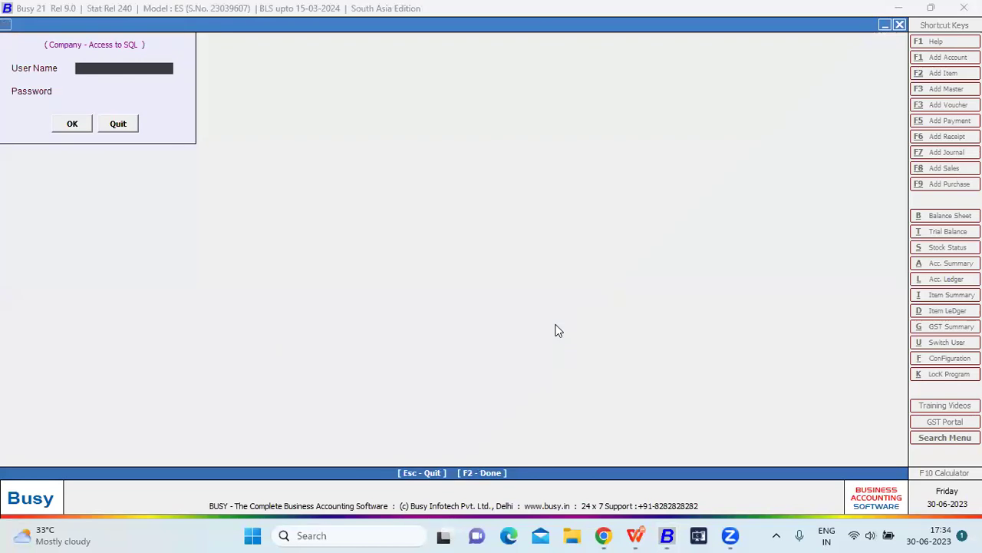
text(A)
key(Return)
key(Return)
key(Return)
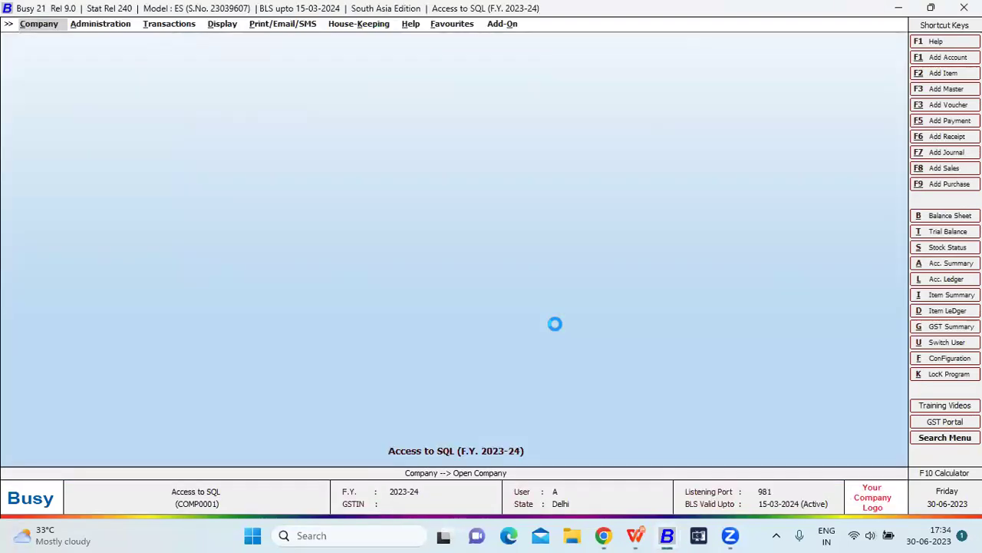
key(Left)
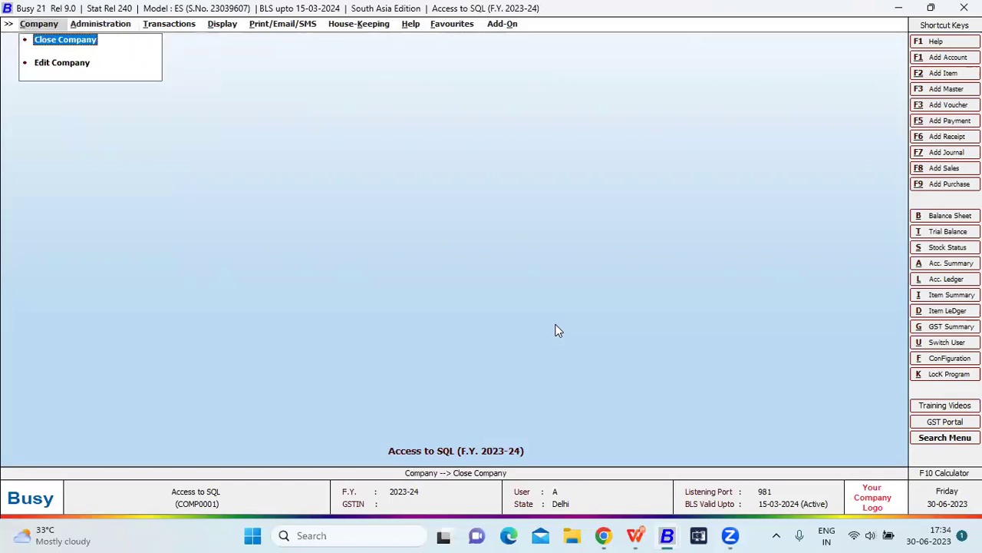
key(Return)
Create a company named "Access to SQL.." with the default India, Delhi and 01-04-2023 settings, and save it.
key(Down)
key(Return)
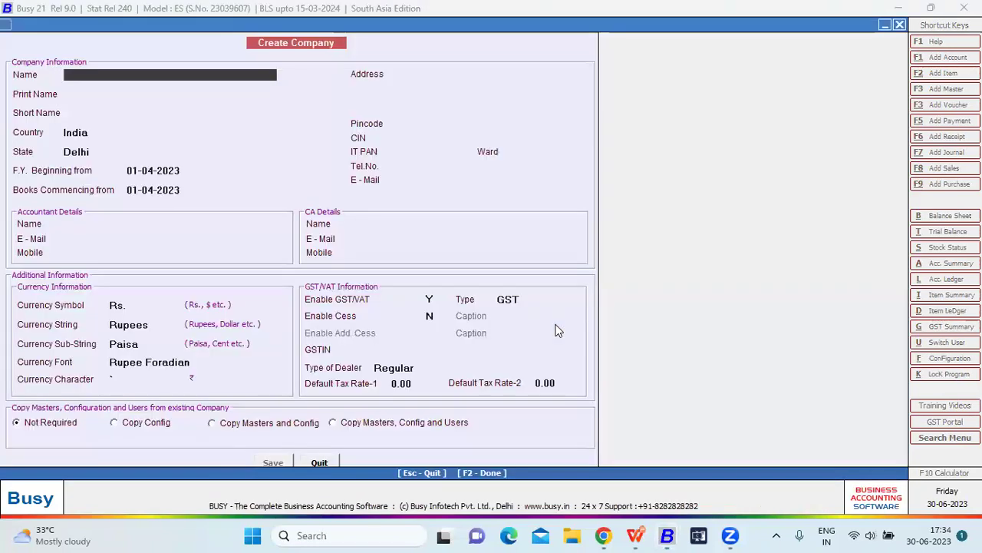
text(Acce)
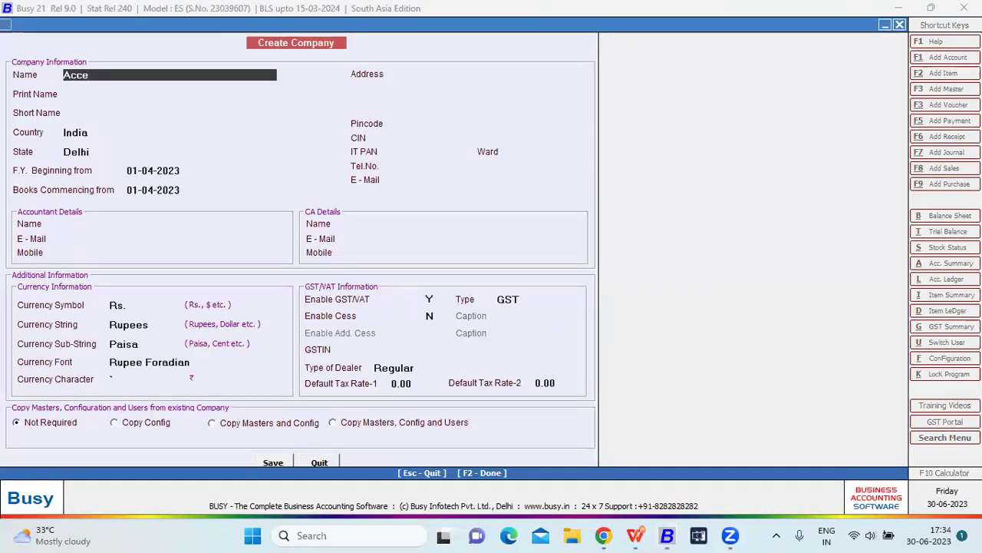
text(ss to SQL)
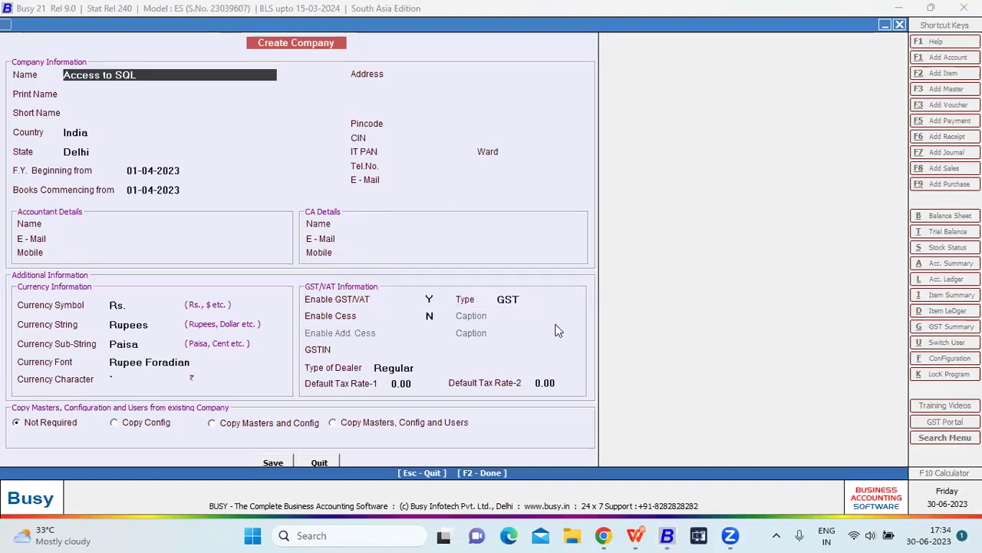
text(.)
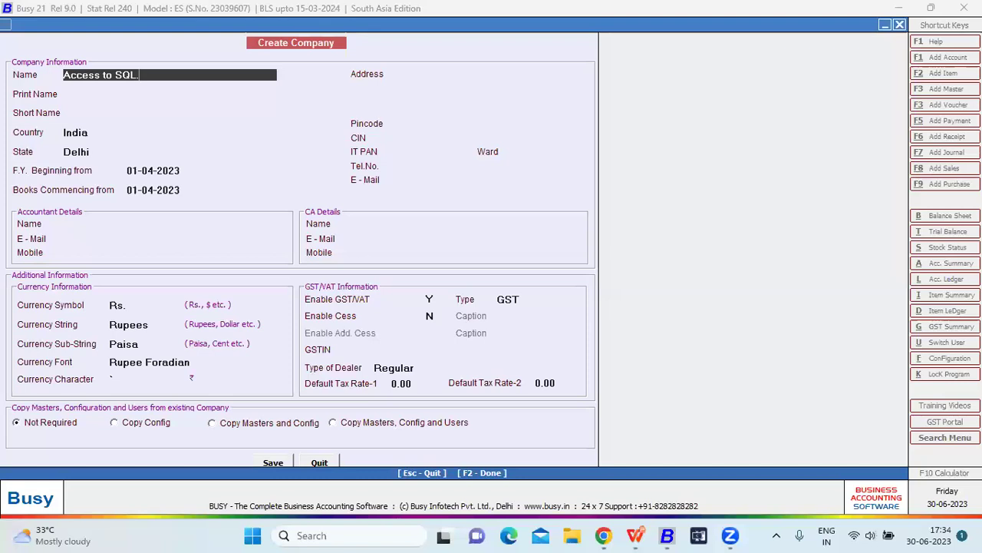
text(.)
key(Return)
key(Return)
key(Return)
key(Return)
key(Return)
key(F2)
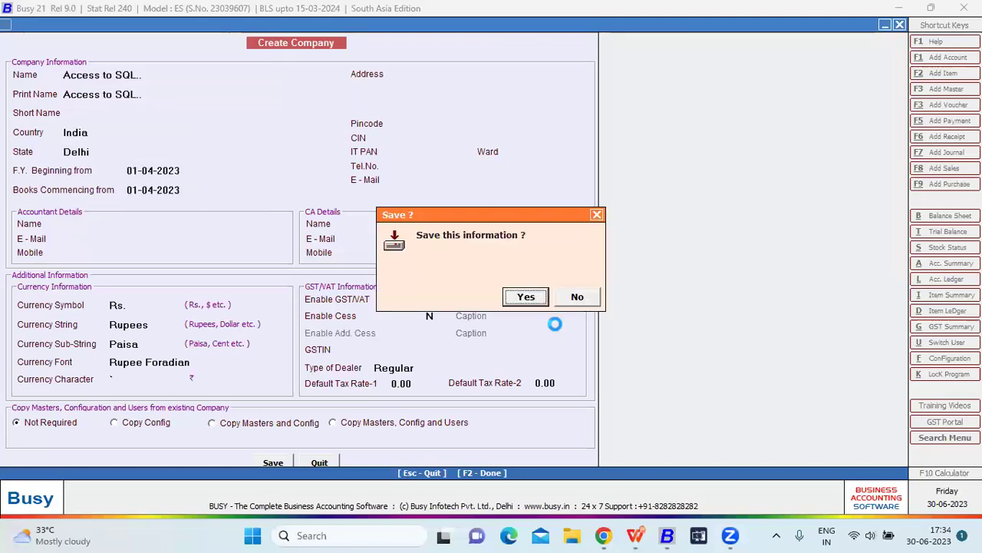
key(Return)
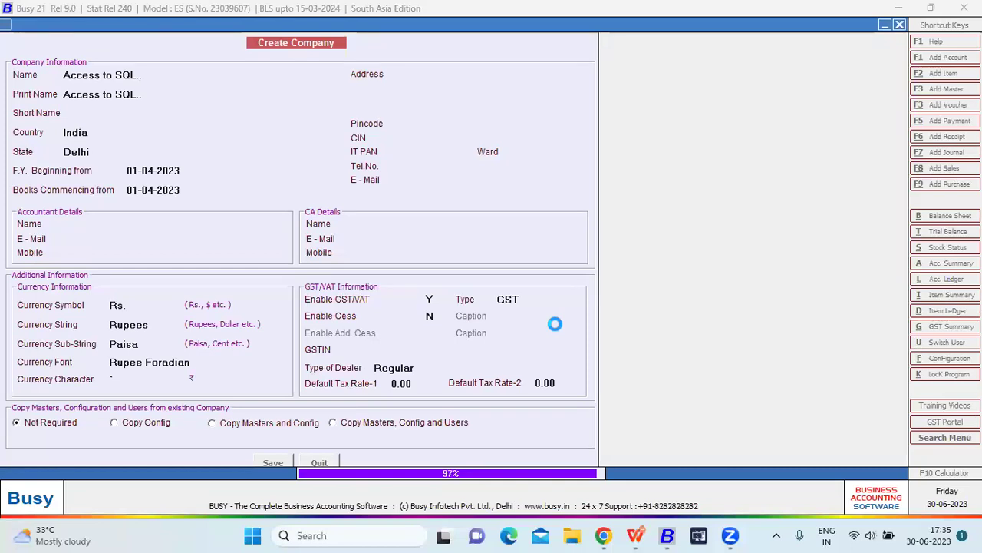
Set the new company's user name and password, and leave the Features / Options configuration without changes.
key(Return)
text(A)
key(Return)
text(a)
key(Return)
text(a)
key(Return)
key(Return)
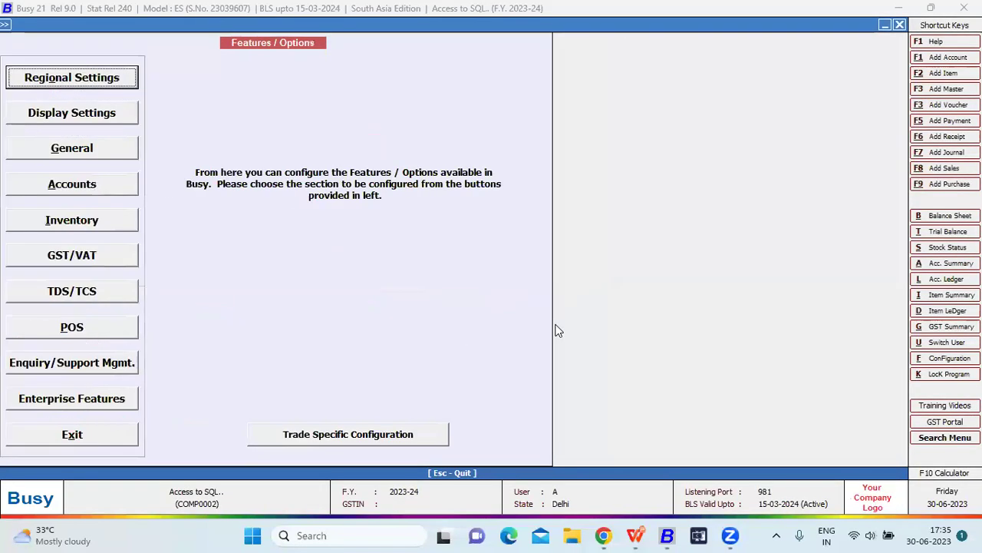
key(Escape)
Start purchase voucher 1 with purchase type Local-ItemWise, party Busy Infotech Pvt. Ltd. and ITC eligibility Input Goods/Services.
key(Right)
key(Right)
key(Down)
key(Return)
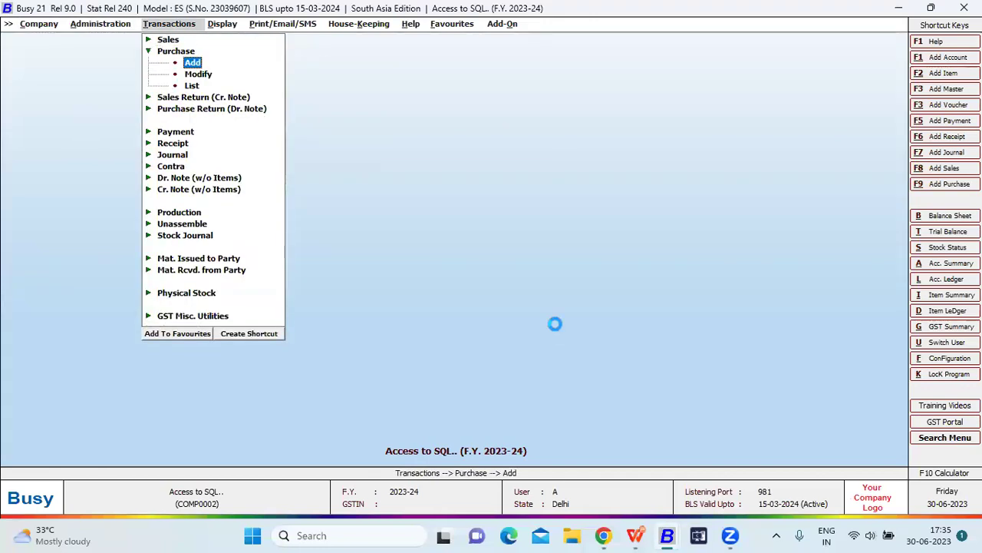
key(Return)
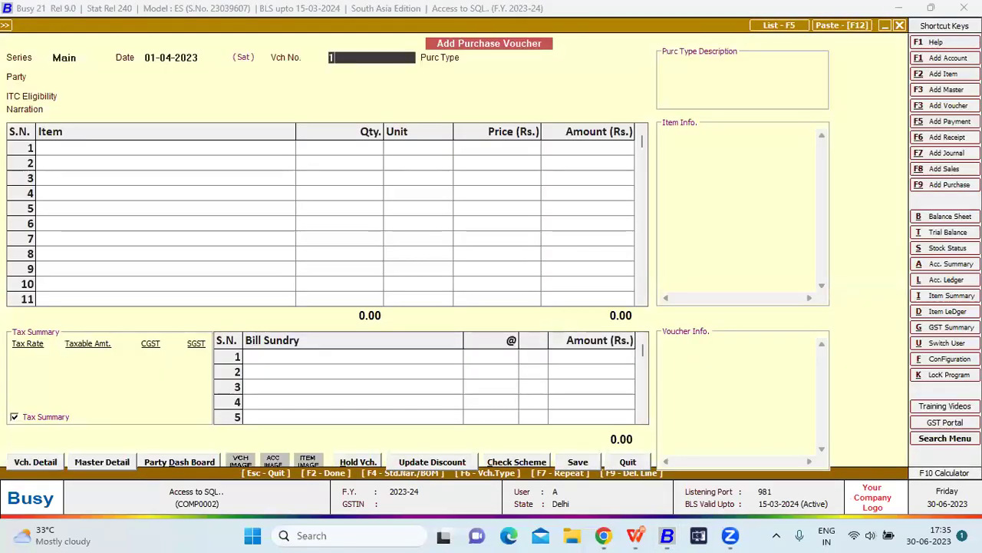
key(Return)
text(item)
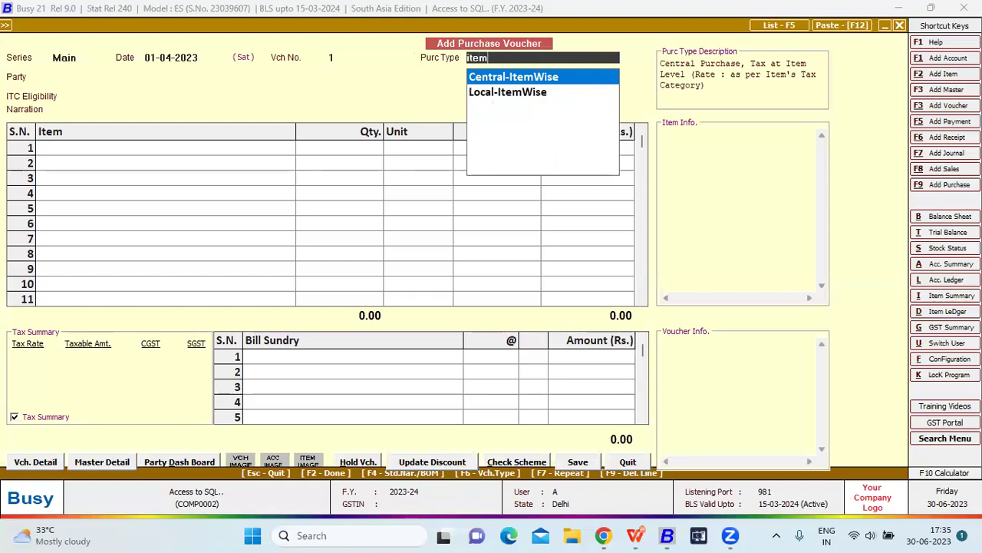
key(Down)
key(Return)
key(Return)
key(y)
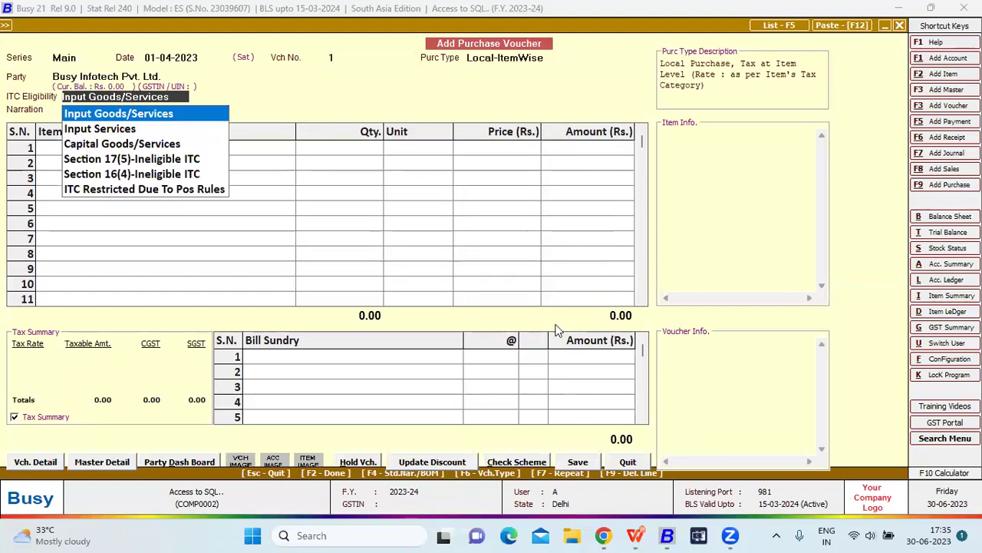
key(Return)
key(Return)
Add a new item master named Item A in the group General with the unit Pcs.
key(F3)
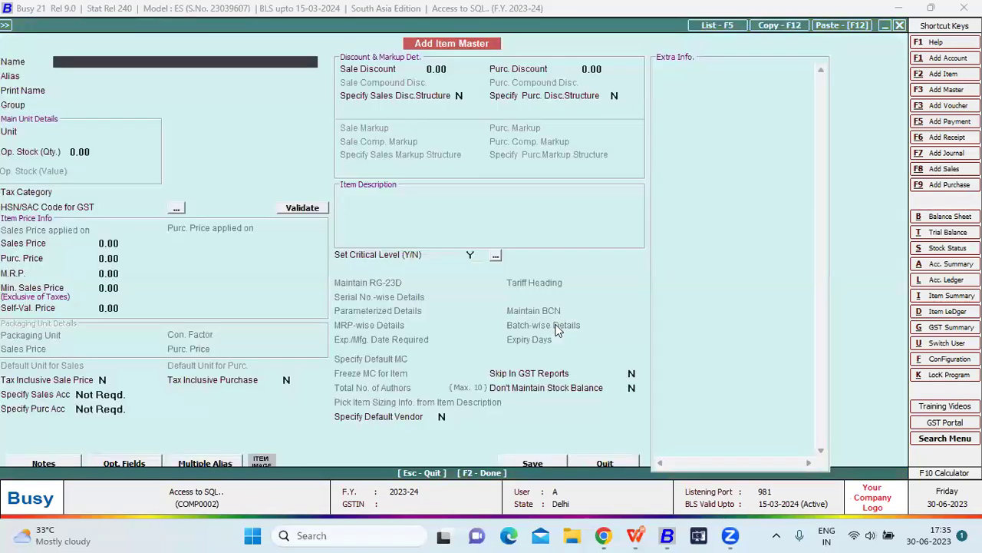
text(Item A)
key(Return)
key(Return)
key(Return)
key(Return)
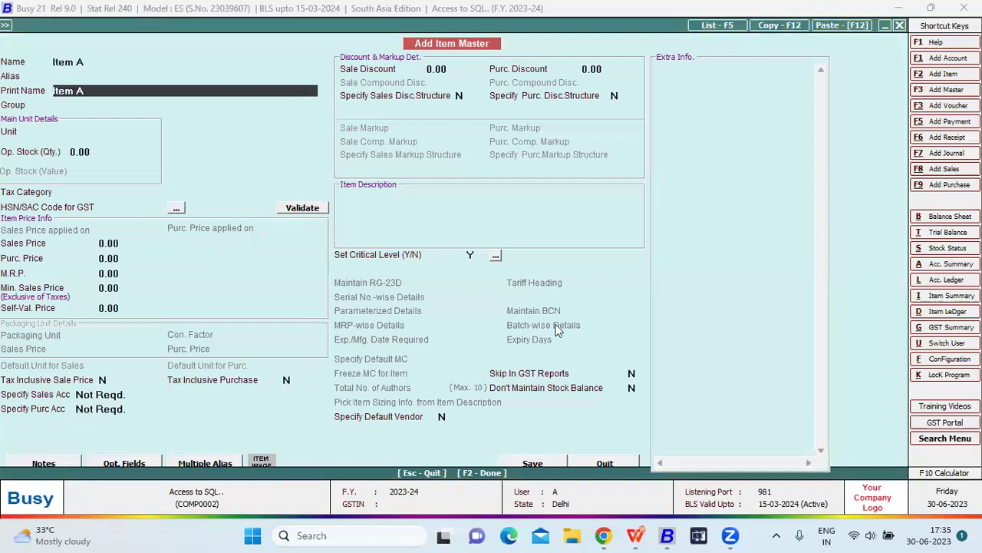
text(p)
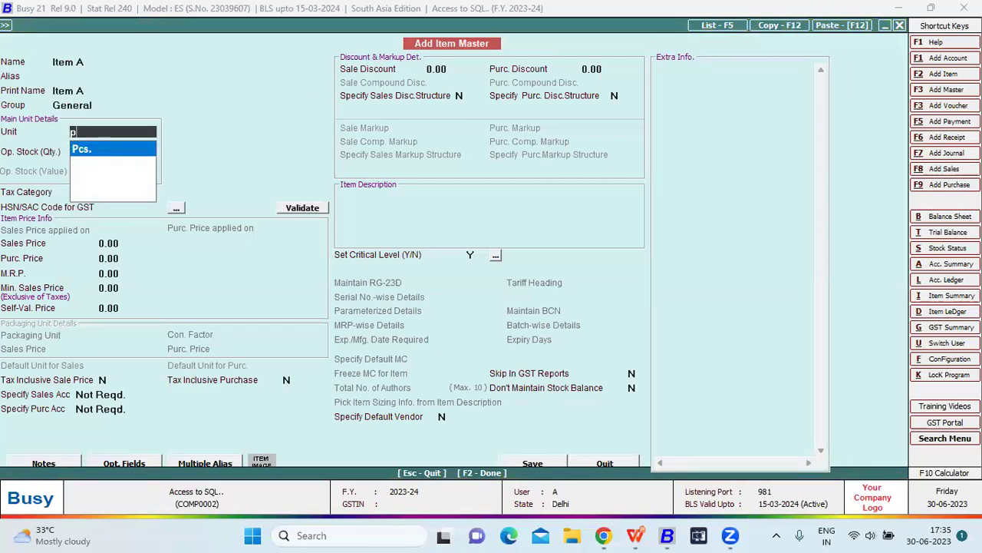
key(Return)
key(Return)
Set the tax category of Item A to GST 12%.
key(Down)
key(Down)
key(Return)
key(Return)
key(Return)
key(Return)
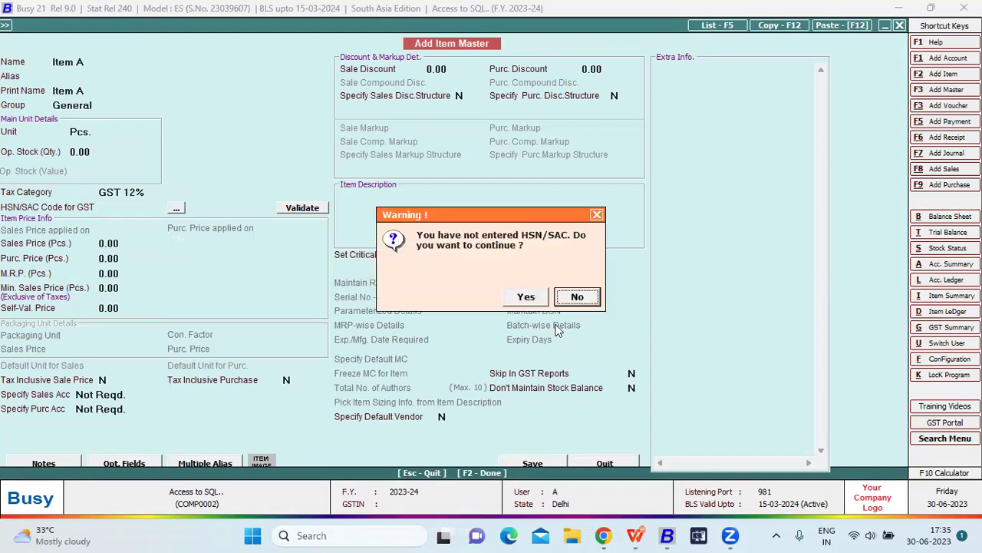
Enter 123 as Item A's HSN/SAC code for GST and save the item master.
key(Return)
text(123)
key(Return)
key(F2)
key(Right)
key(Left)
key(Return)
Enter quantity 1 and price 100 for Item A in the first row of the purchase voucher.
text(1)
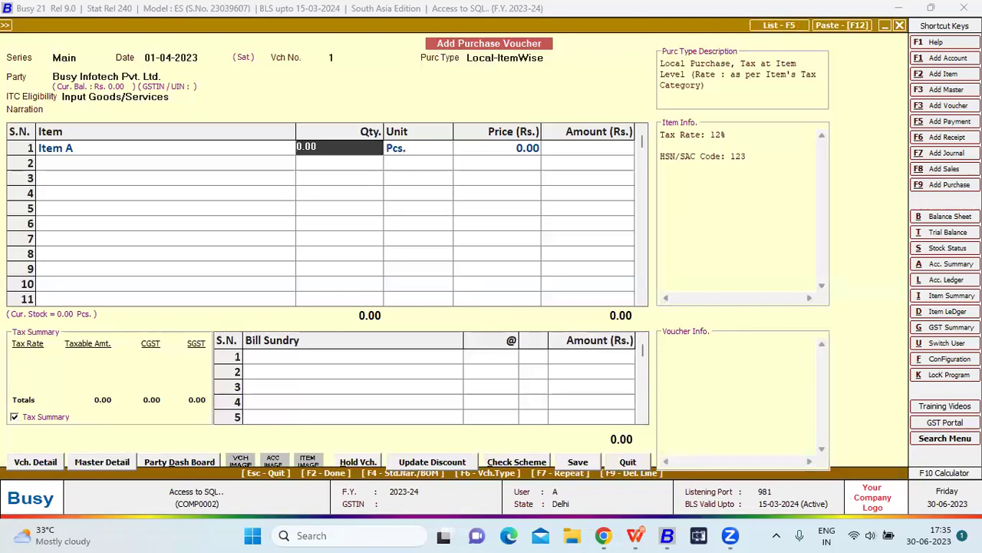
key(Return)
text(100)
key(Return)
key(Return)
key(Return)
Save purchase voucher 1 and leave voucher entry for the main menu.
key(F2)
key(Return)
key(F2)
key(Left)
key(Return)
key(F2)
key(Escape)
key(Return)
key(Left)
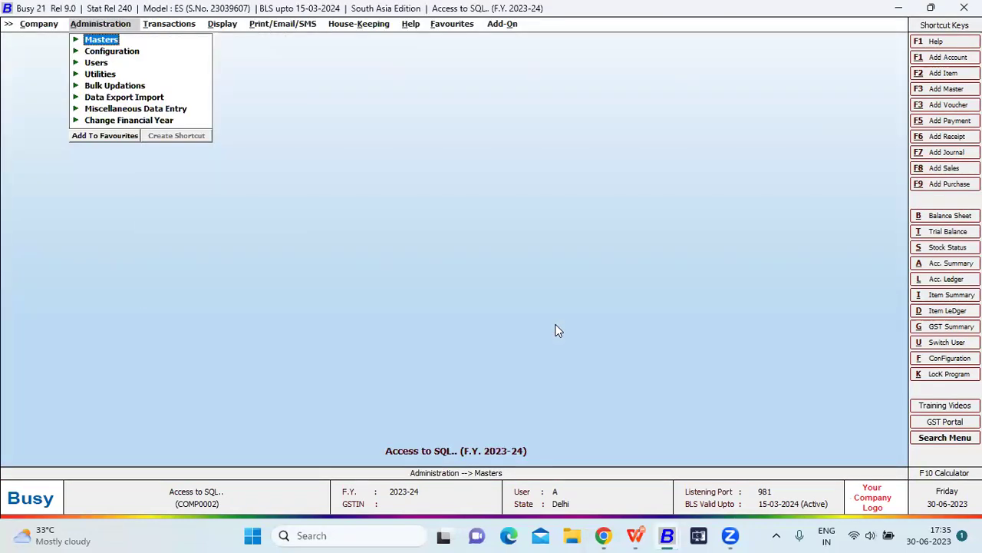
Close the company Access to SQL.. and bring up the company list with Access to SQL.. selected.
mouse_move(667, 535)
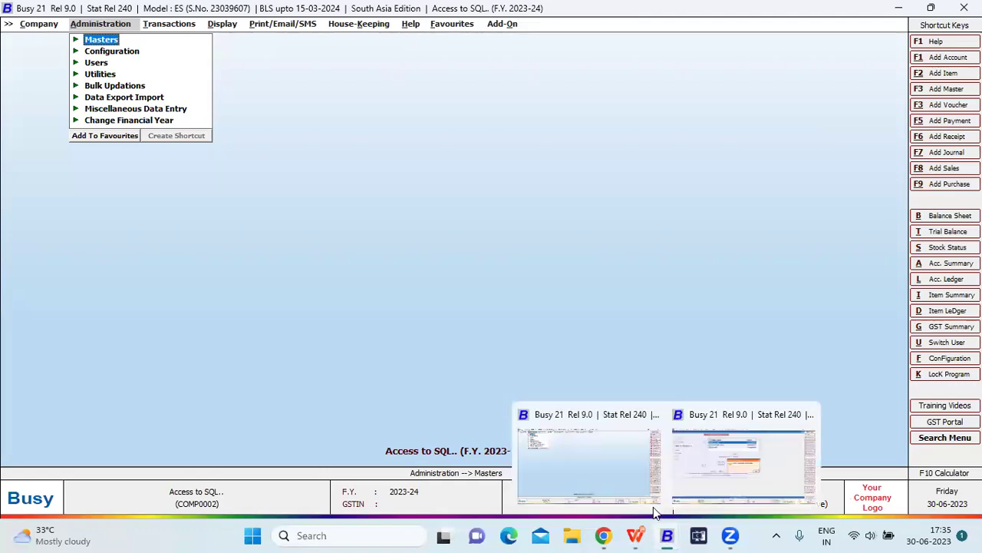
click(601, 441)
key(Left)
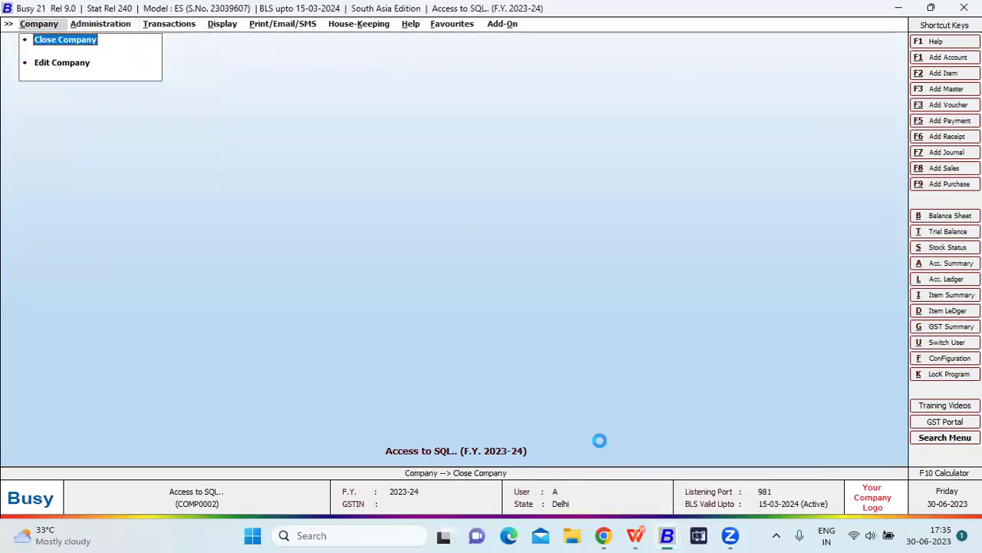
key(Return)
key(Return)
key(Down)
key(Return)
key(Escape)
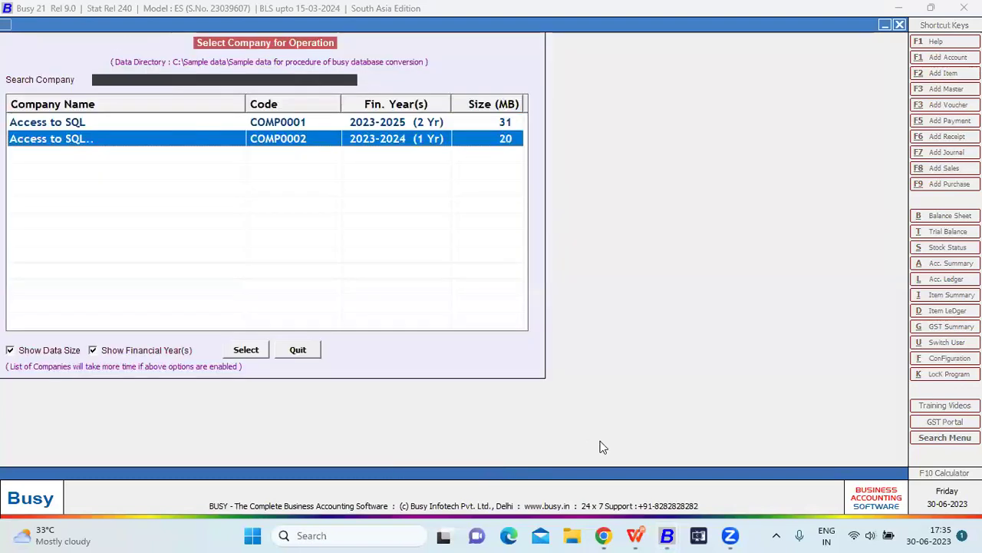
Switch to the other Busy window, dismiss its conversion message and close the company SQL to SQL.
click(667, 535)
click(708, 484)
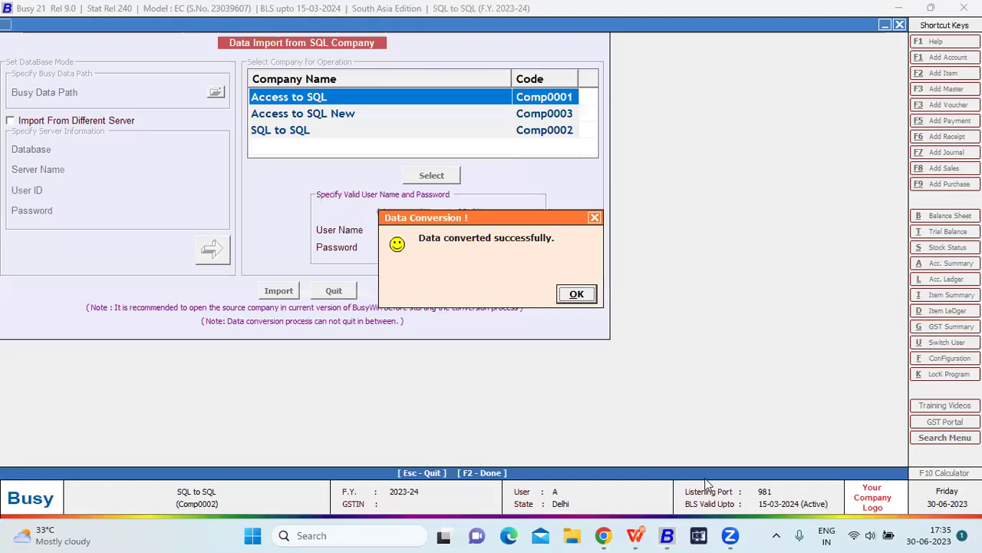
key(Escape)
key(Escape)
key(Escape)
Open the company Access to SQL New for 2023-24, logging in with its user name and password.
key(Return)
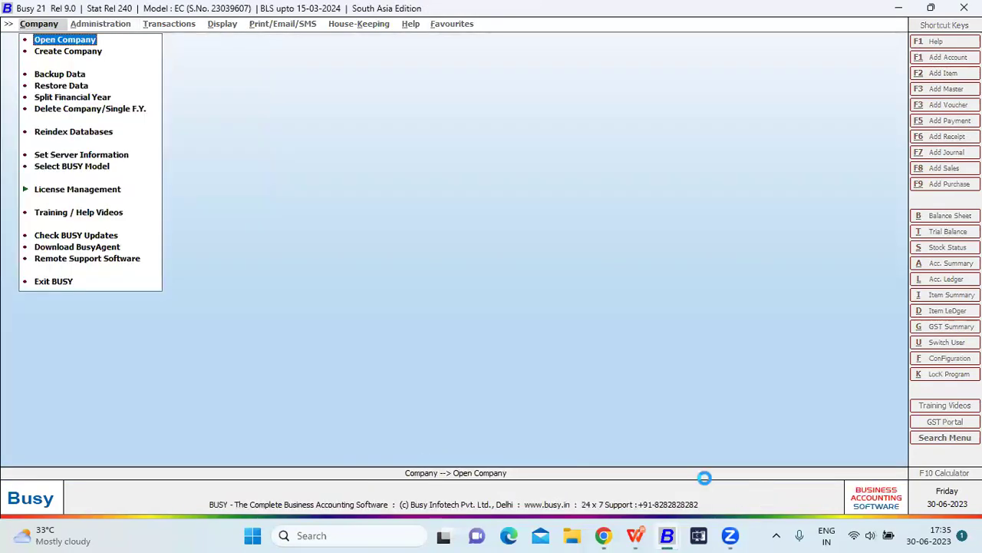
key(Down)
key(Return)
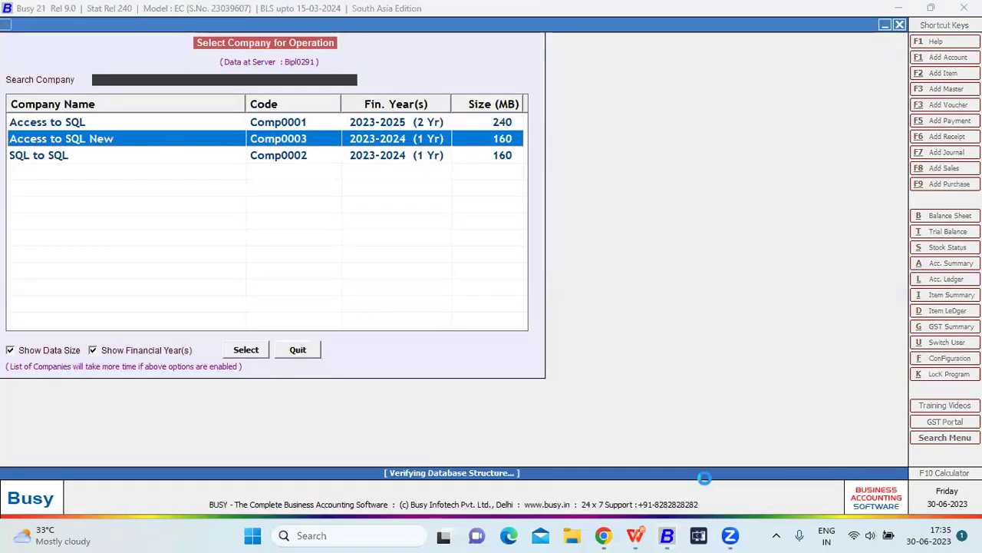
text(A)
key(Return)
key(Return)
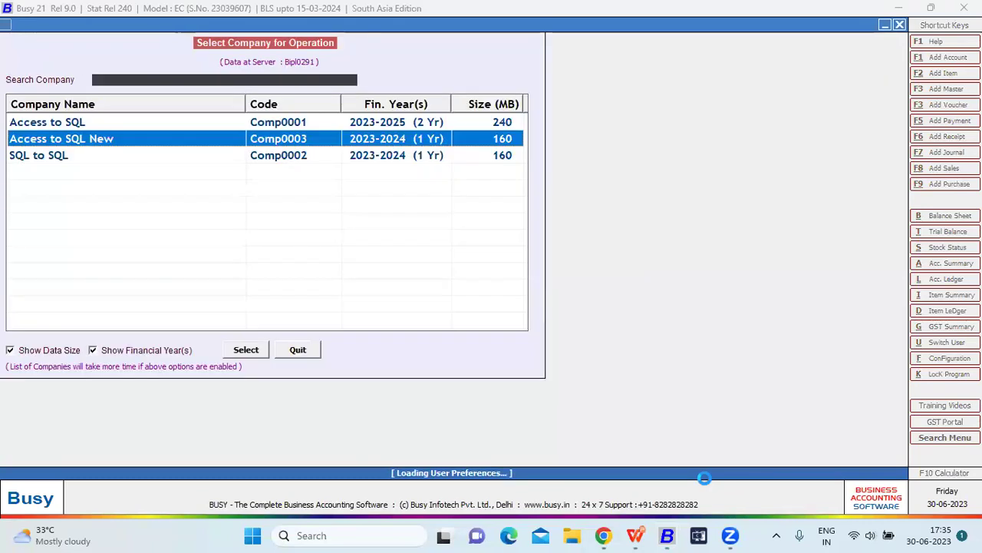
Open the data import from an Access company for Access to SQL New.
key(Down)
key(Down)
key(Down)
key(Down)
key(Down)
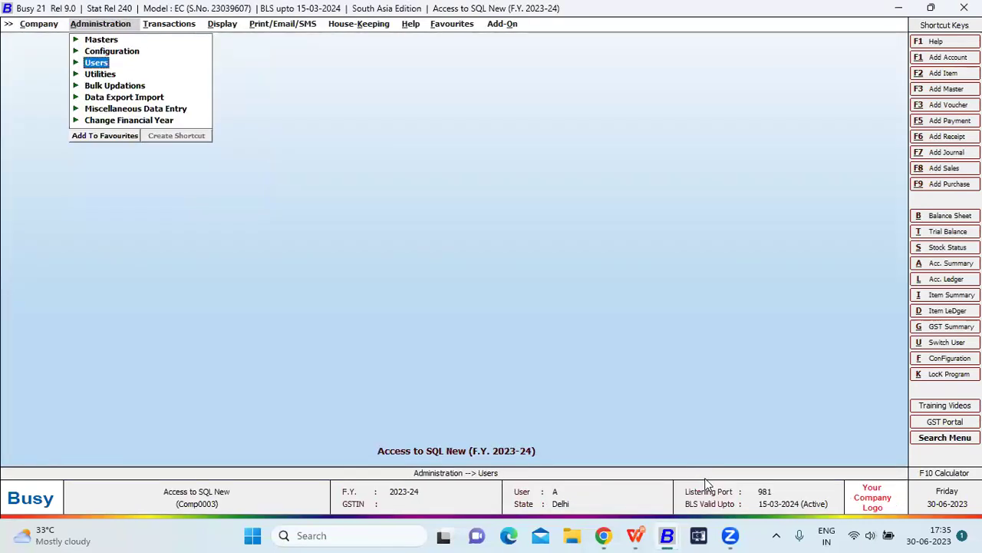
key(Return)
key(Down)
key(Down)
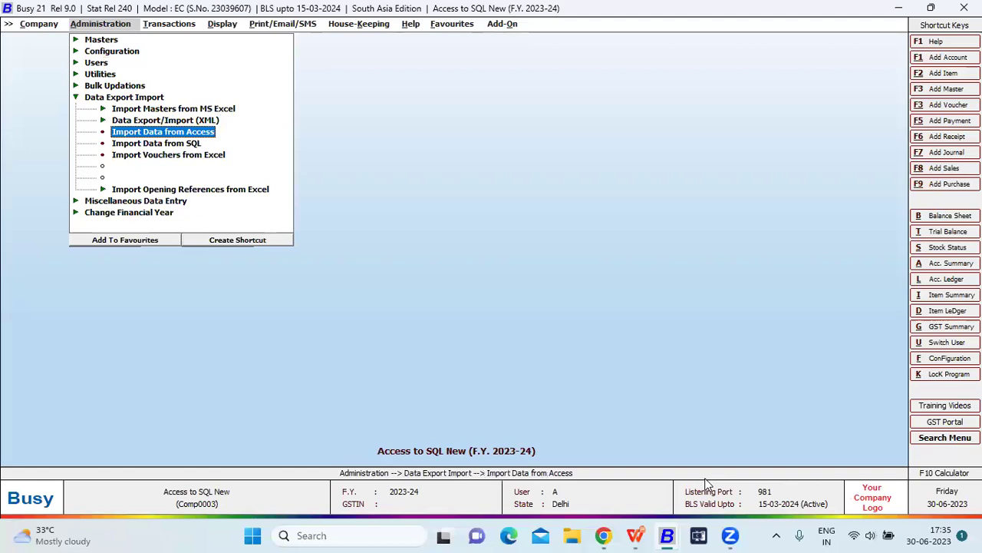
key(Return)
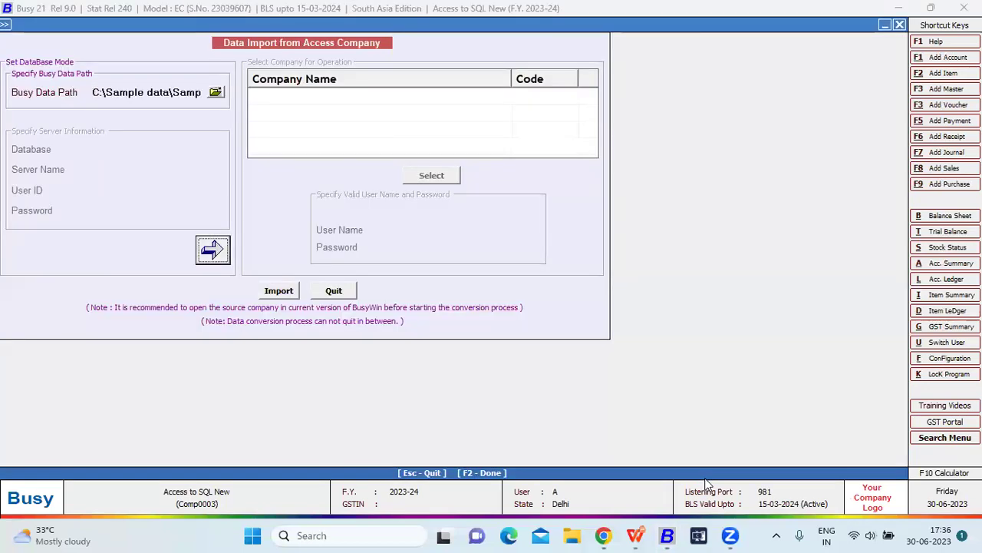
Try to import data from the Access company Access to SQL.., supplying its user name and password.
key(Down)
key(Return)
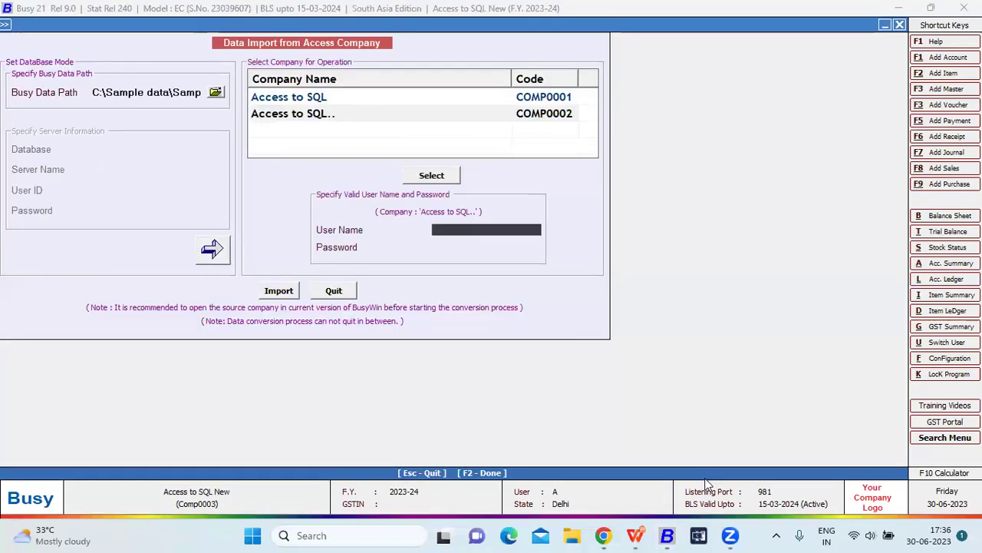
key(Return)
key(Return)
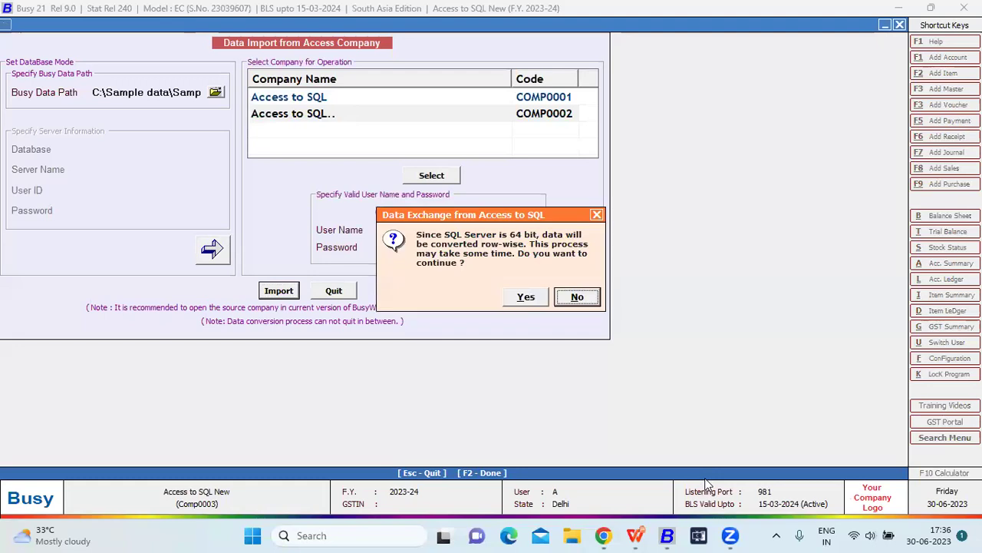
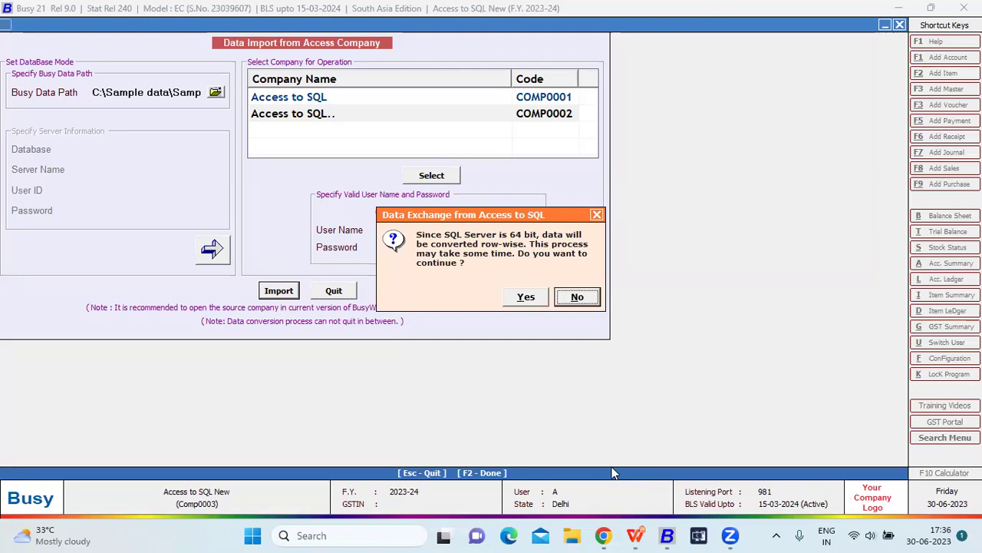
Switch to the Access-mode Busy window and select the company Access to SQL.. for login.
mouse_move(664, 533)
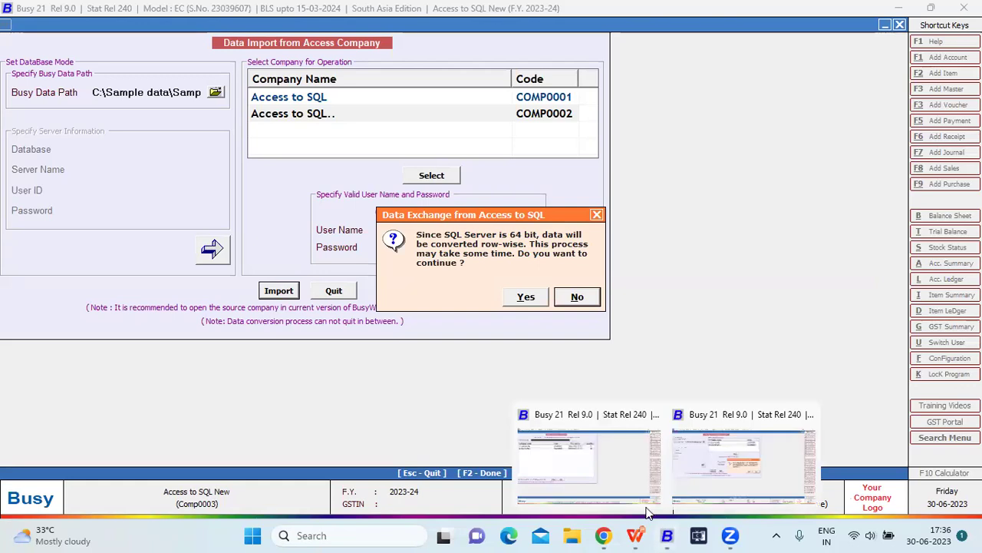
click(612, 472)
key(Return)
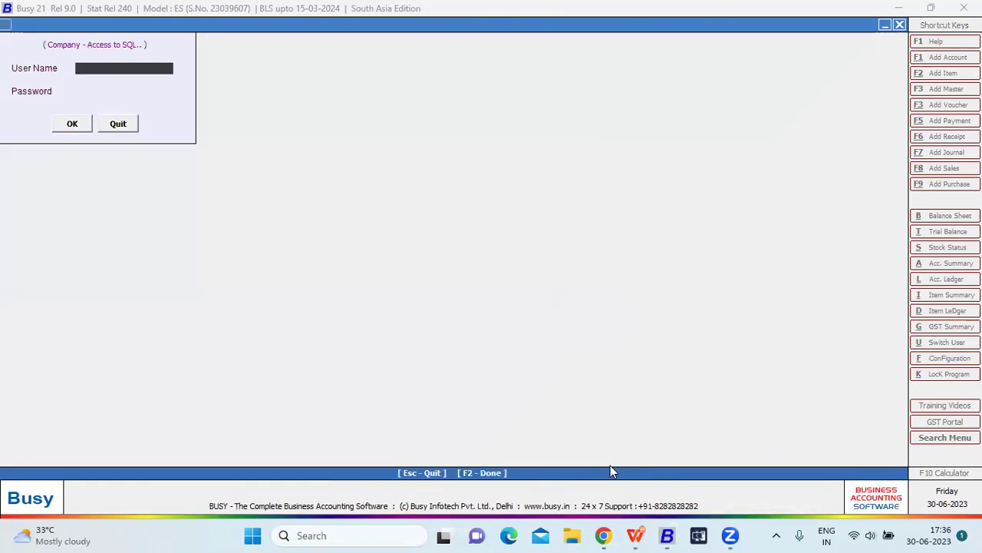
Return to the SQL-mode Busy window, cancel the Access import and close the company Access to SQL New.
mouse_move(673, 535)
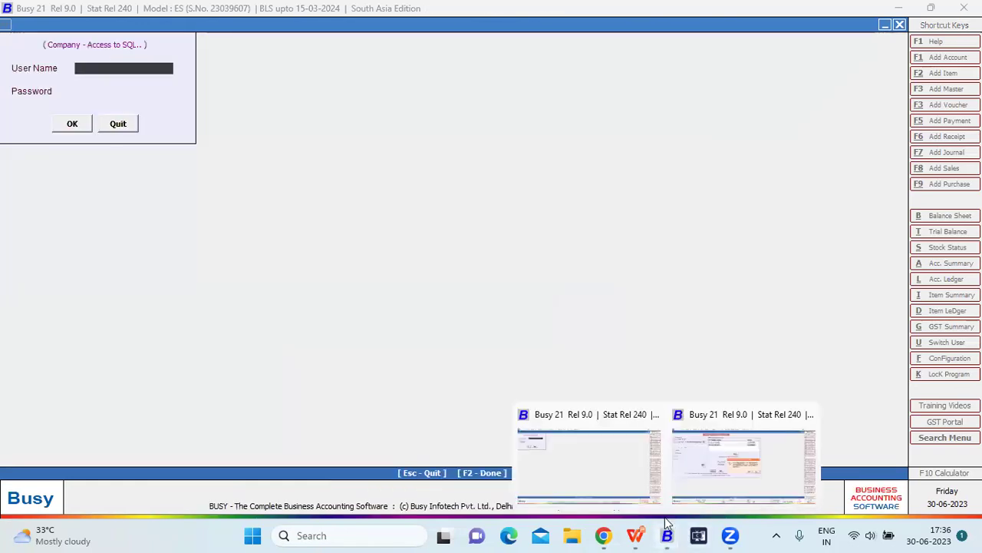
click(698, 449)
key(Escape)
key(Left)
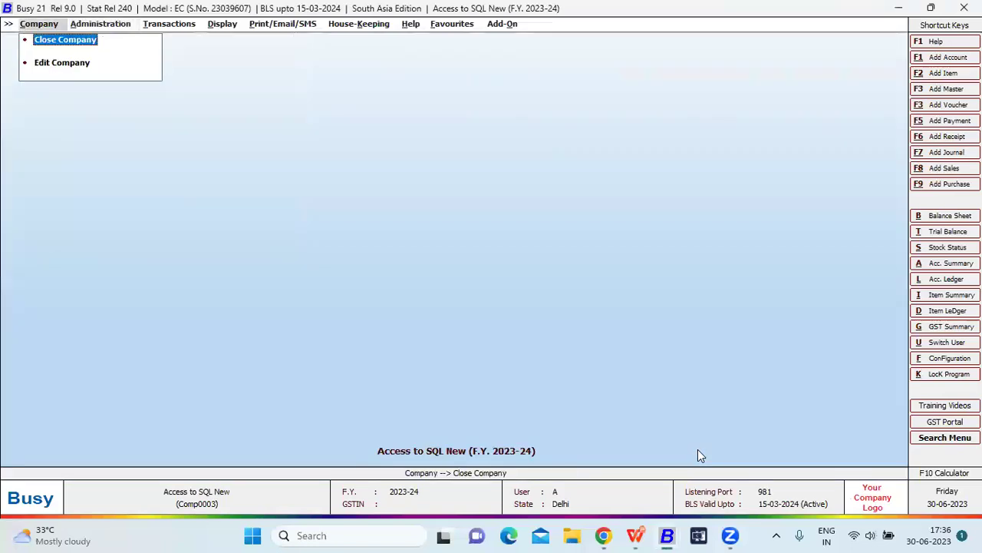
key(Return)
Open the company SQL to SQL for 2023-24, logging in with its user name and password.
key(Return)
key(Down)
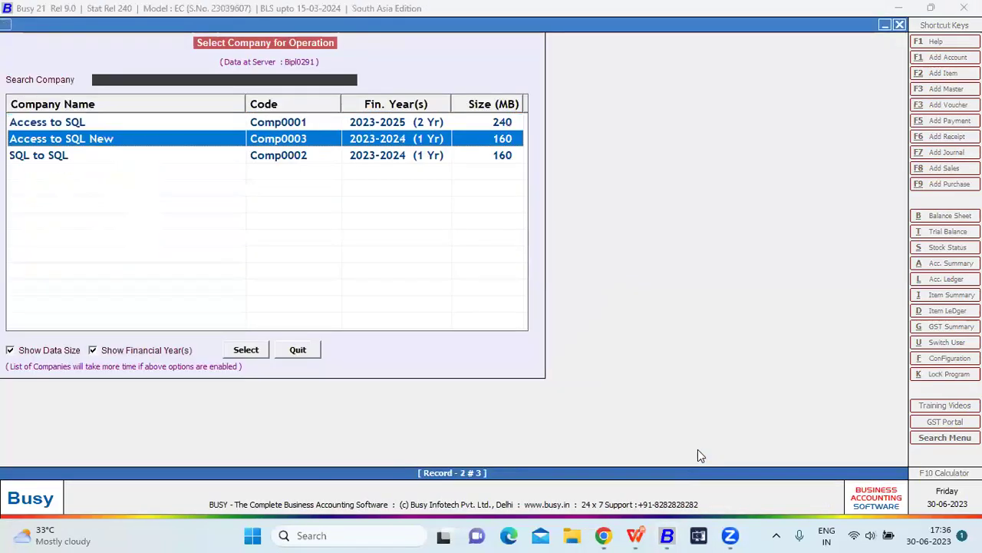
key(Down)
key(Return)
key(Right)
key(Return)
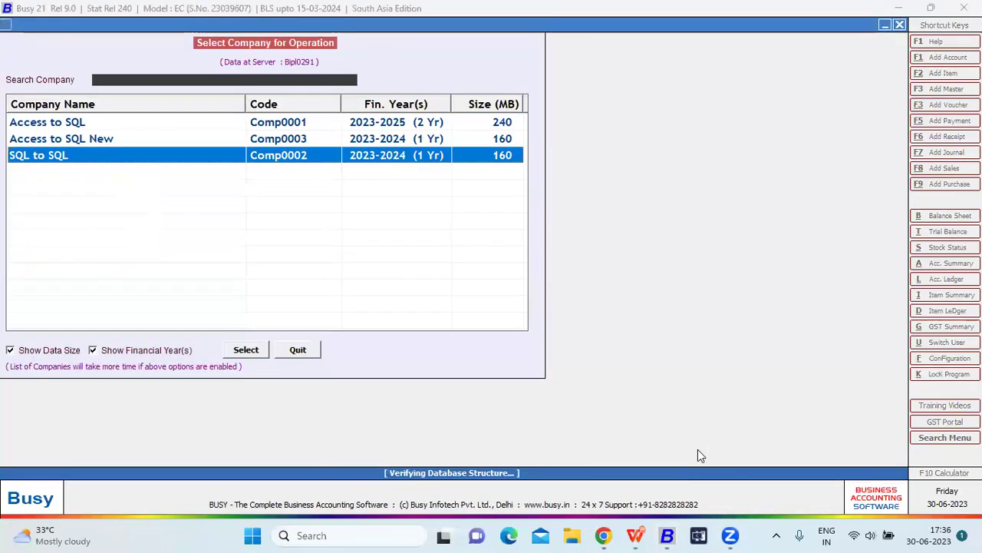
text(a)
key(Return)
text(a)
key(Return)
key(Return)
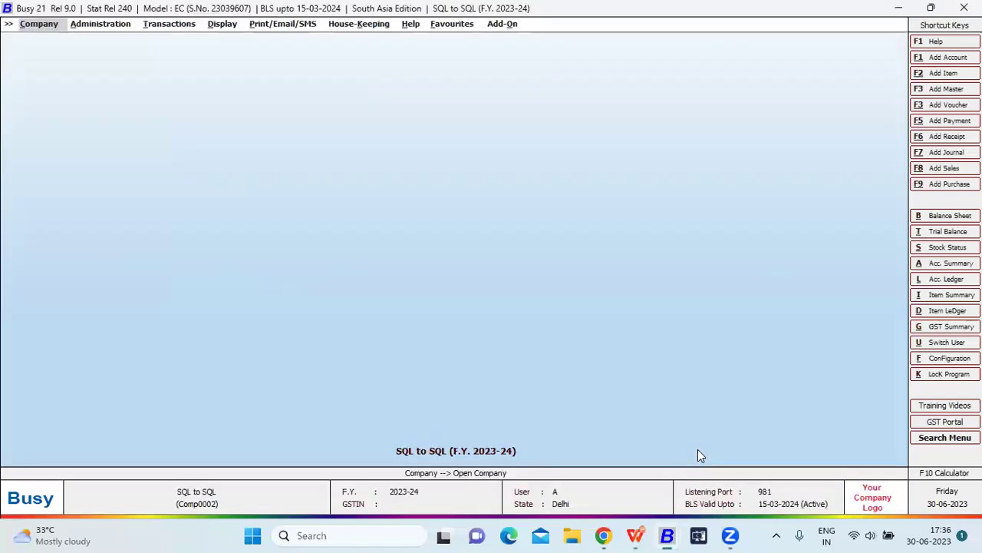
Open the data import from a SQL company for SQL to SQL.
key(Right)
key(Down)
key(Down)
key(Down)
key(Down)
key(Down)
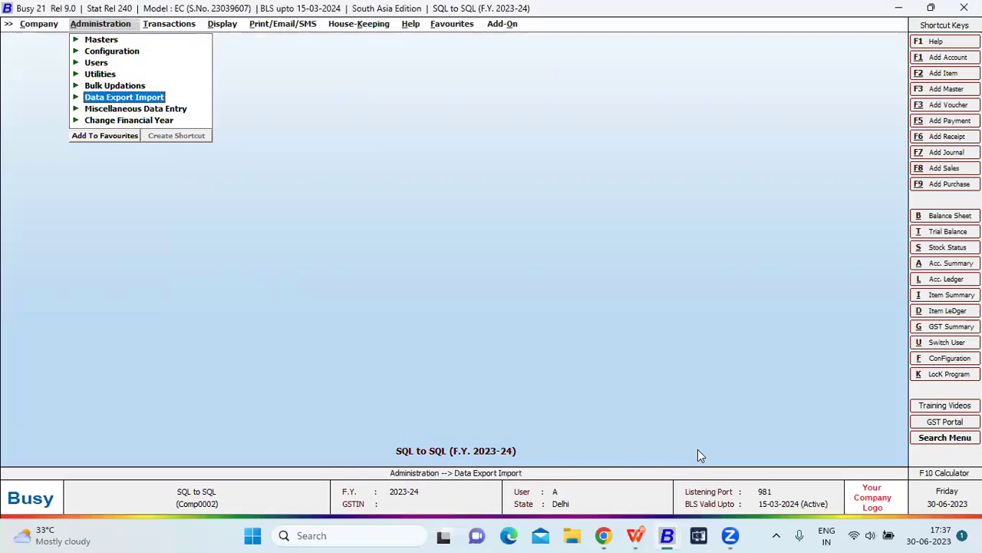
key(Right)
key(Down)
key(Down)
key(Down)
key(Return)
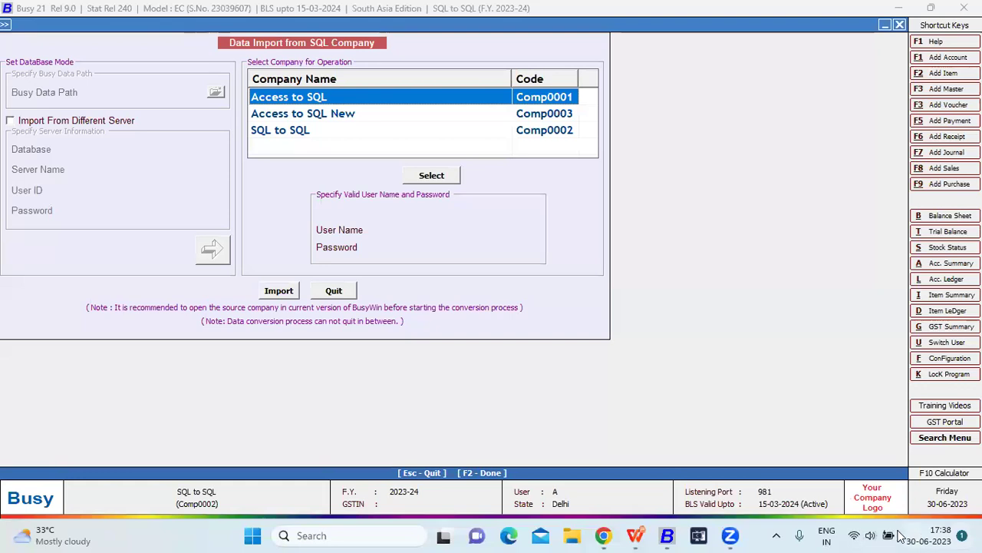
Switch to the WPS presentation, present the "Any Queries?" slide 16 and advance to the help-desk slide 17.
click(638, 535)
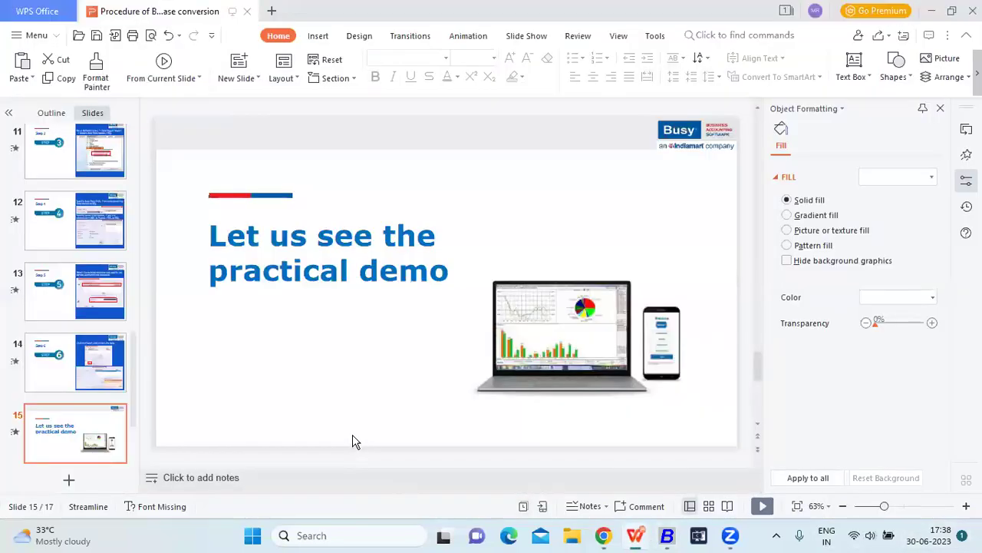
scroll(303, 334, down, 5)
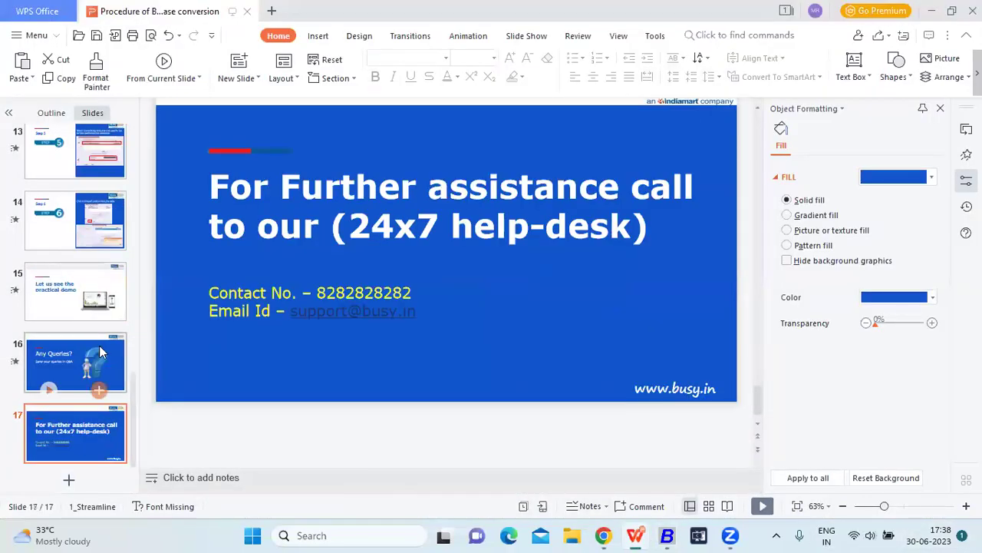
double_click(101, 349)
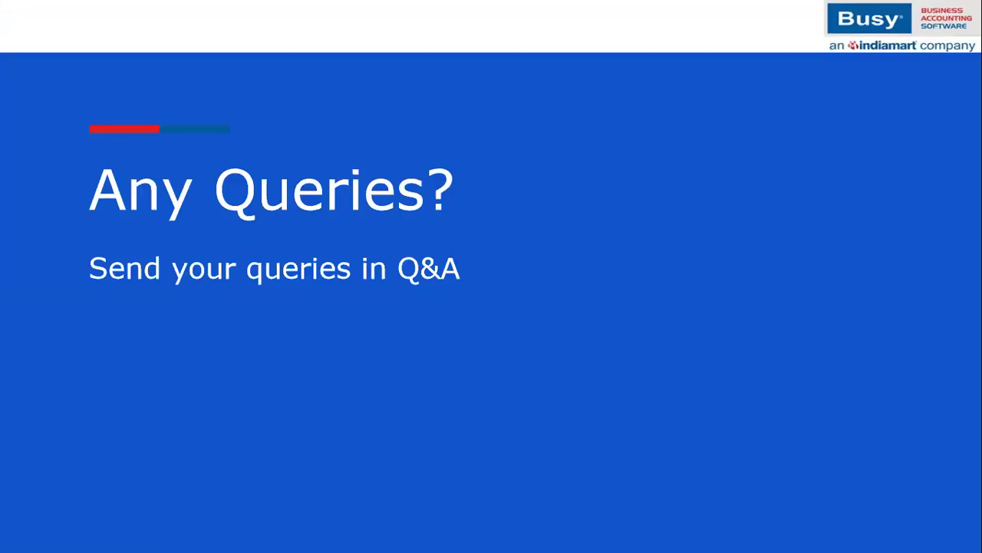
key(Right)
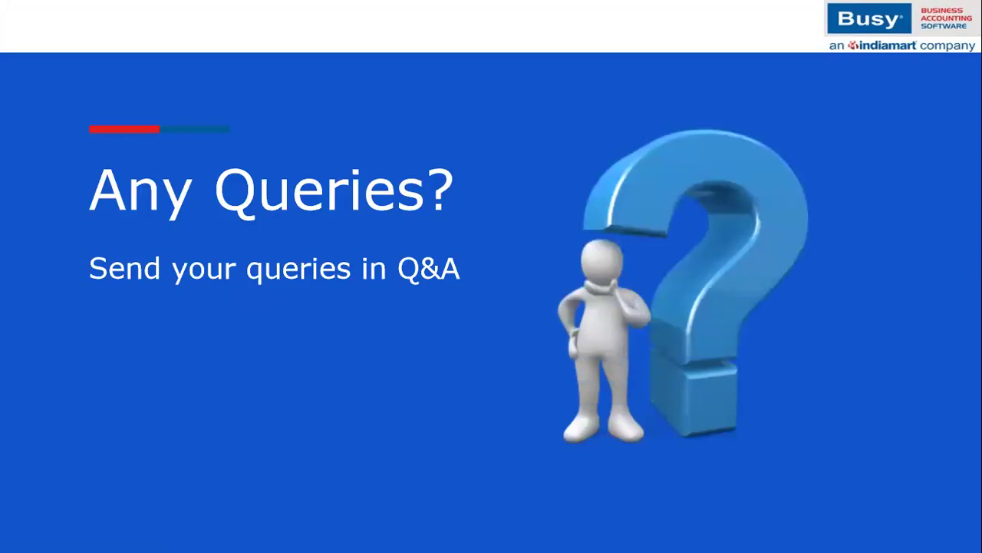
key(Right)
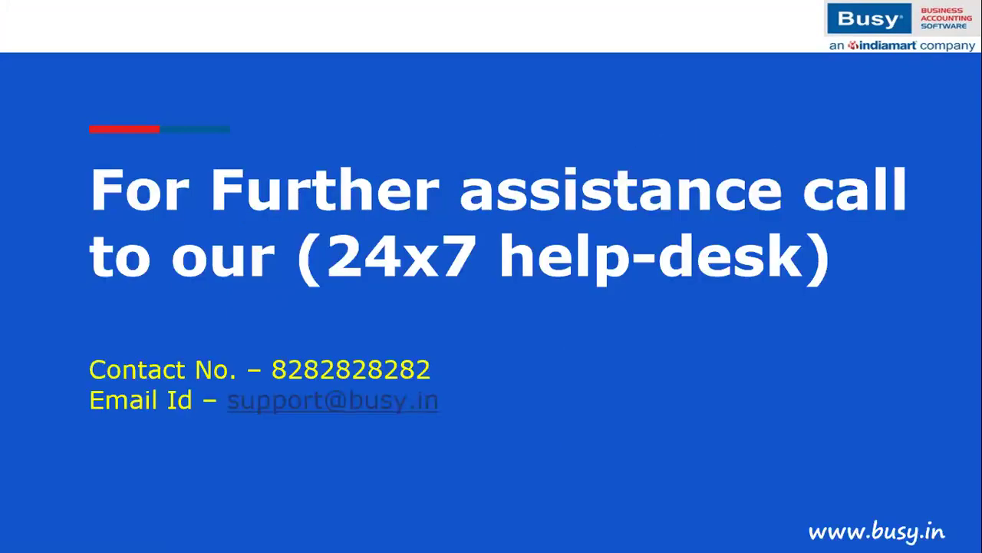